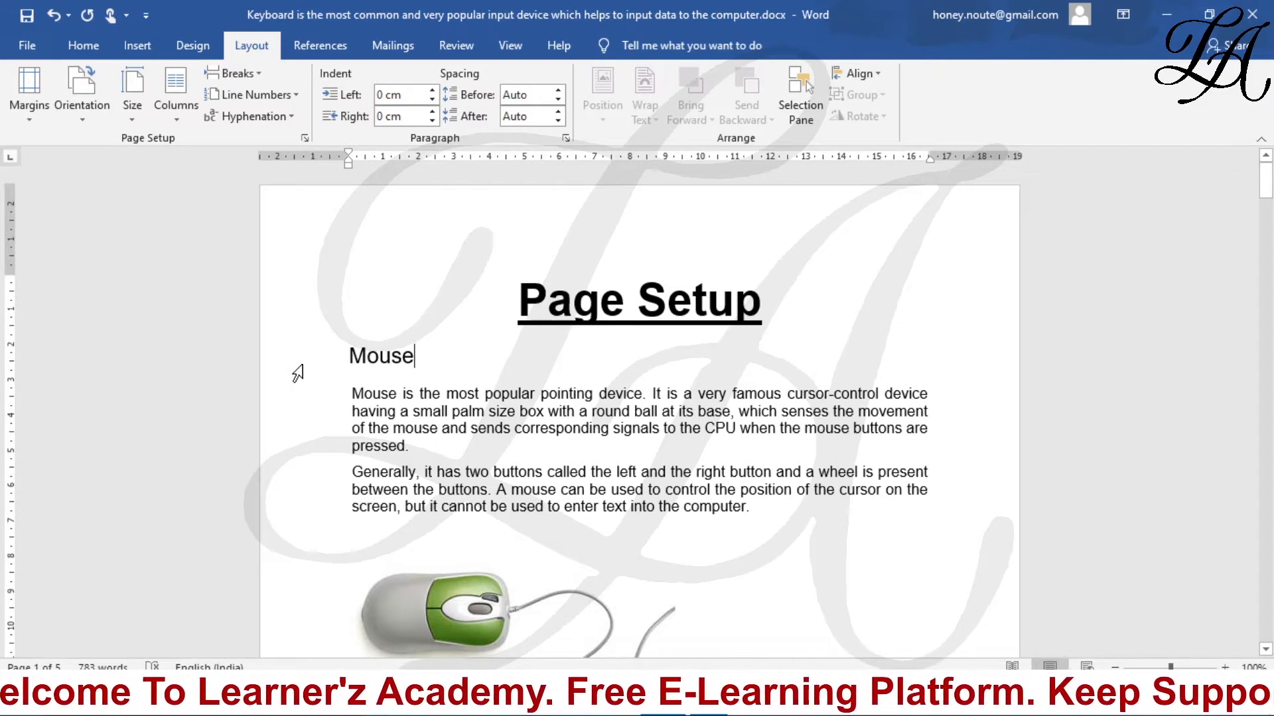
Step: Try the Wide margin preset on the section containing the Mouse text, and undo it
drag(434, 362, 292, 379)
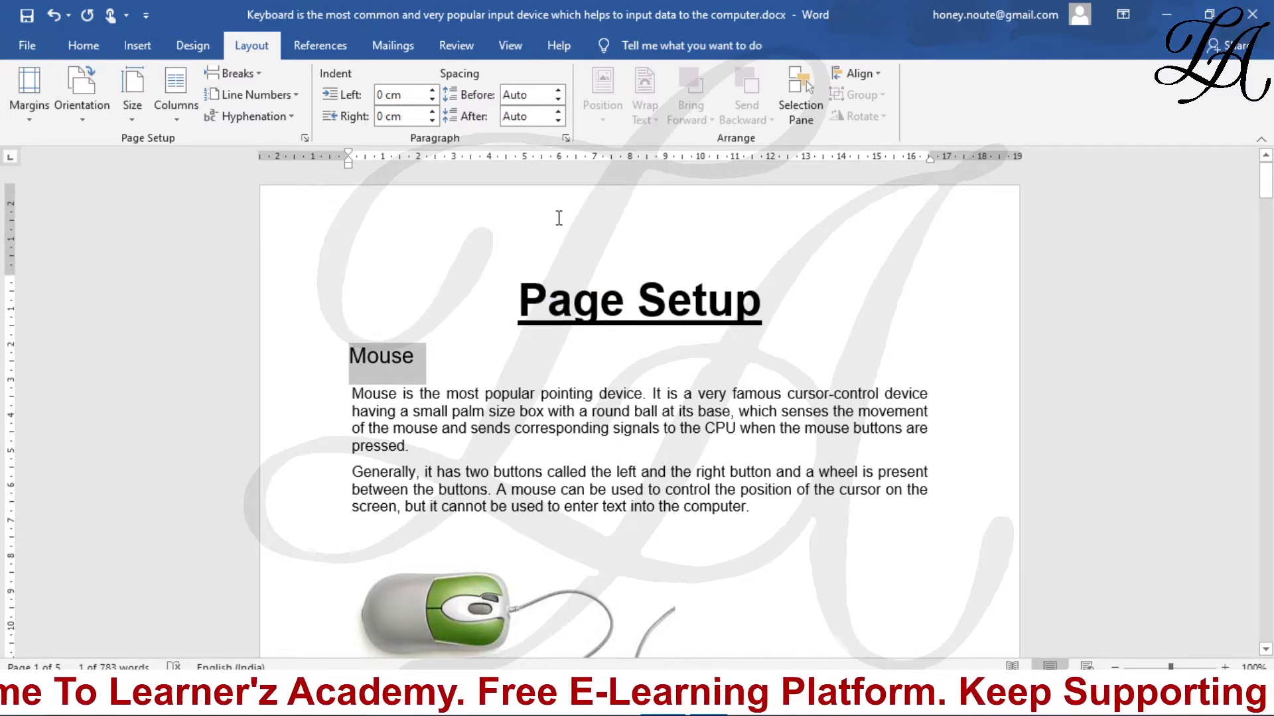
drag(956, 420, 992, 418)
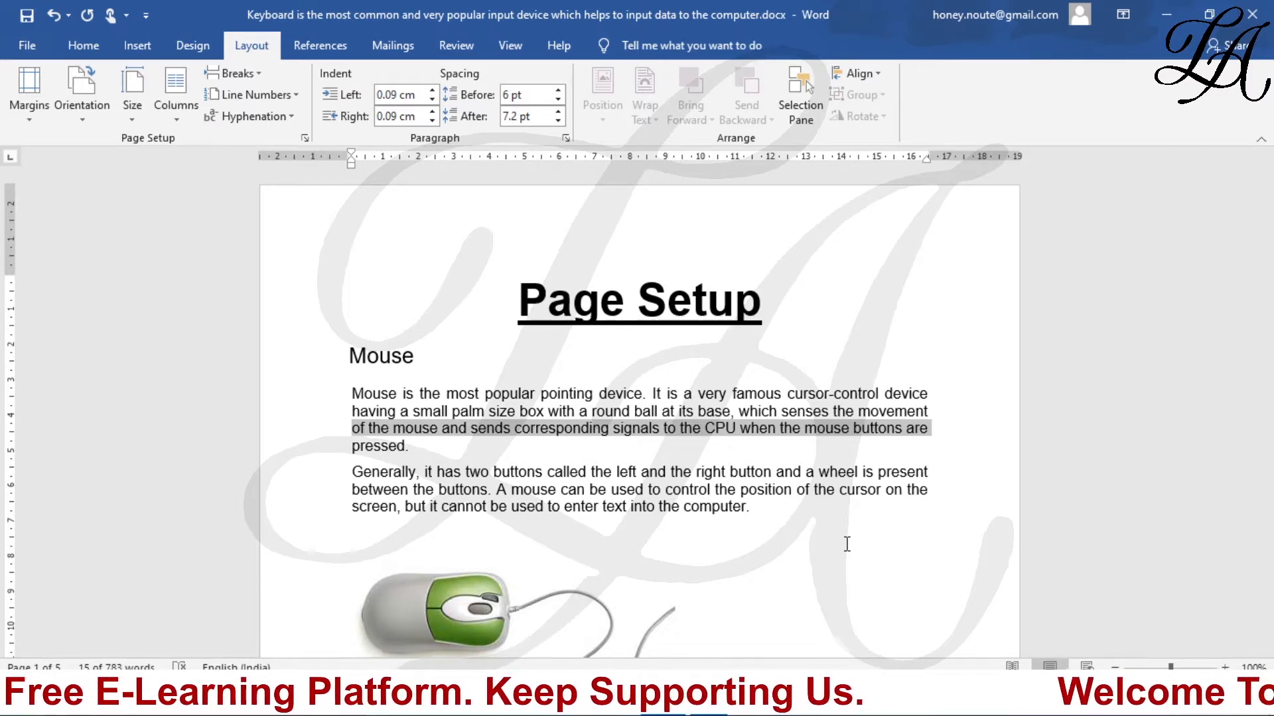
click(40, 122)
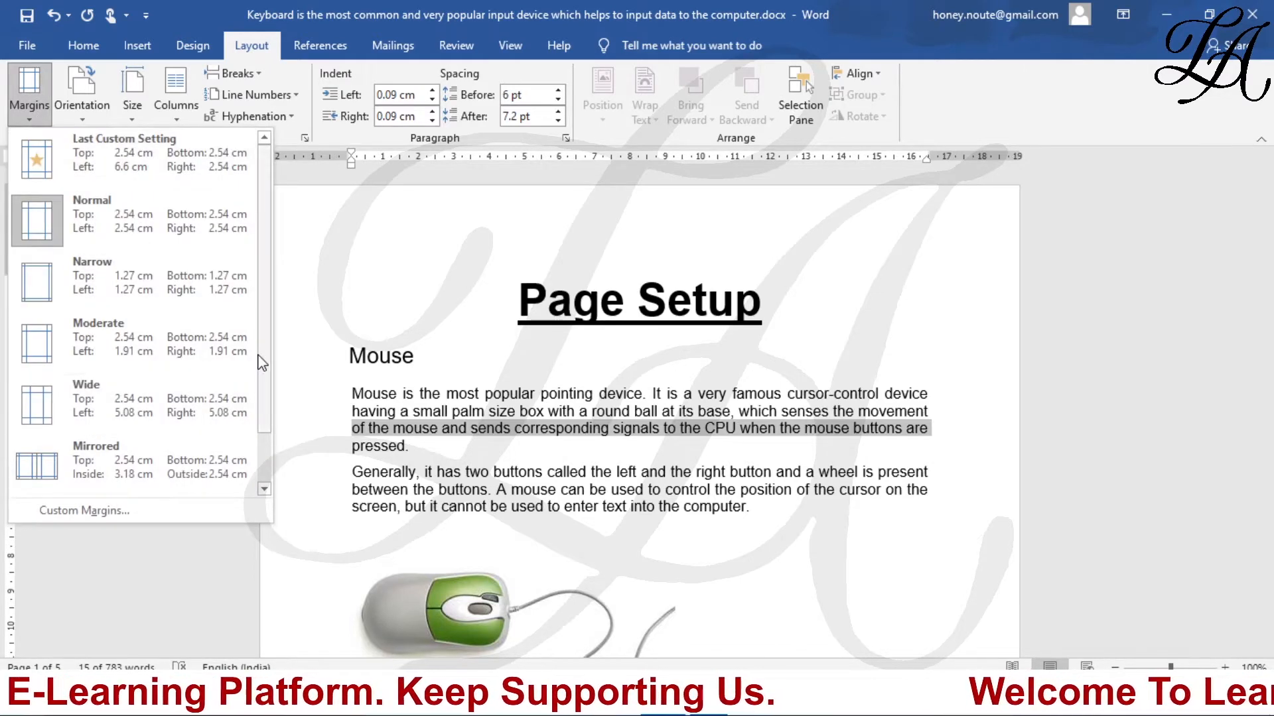
drag(263, 345, 270, 306)
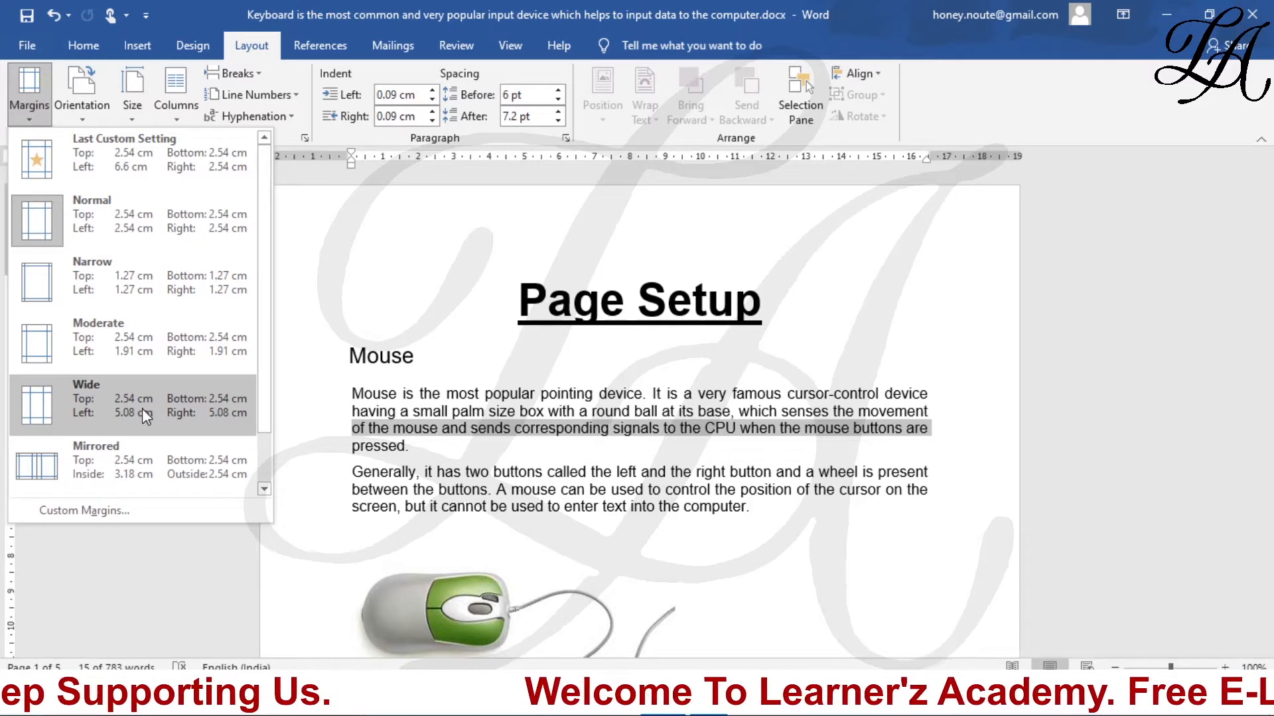
click(196, 418)
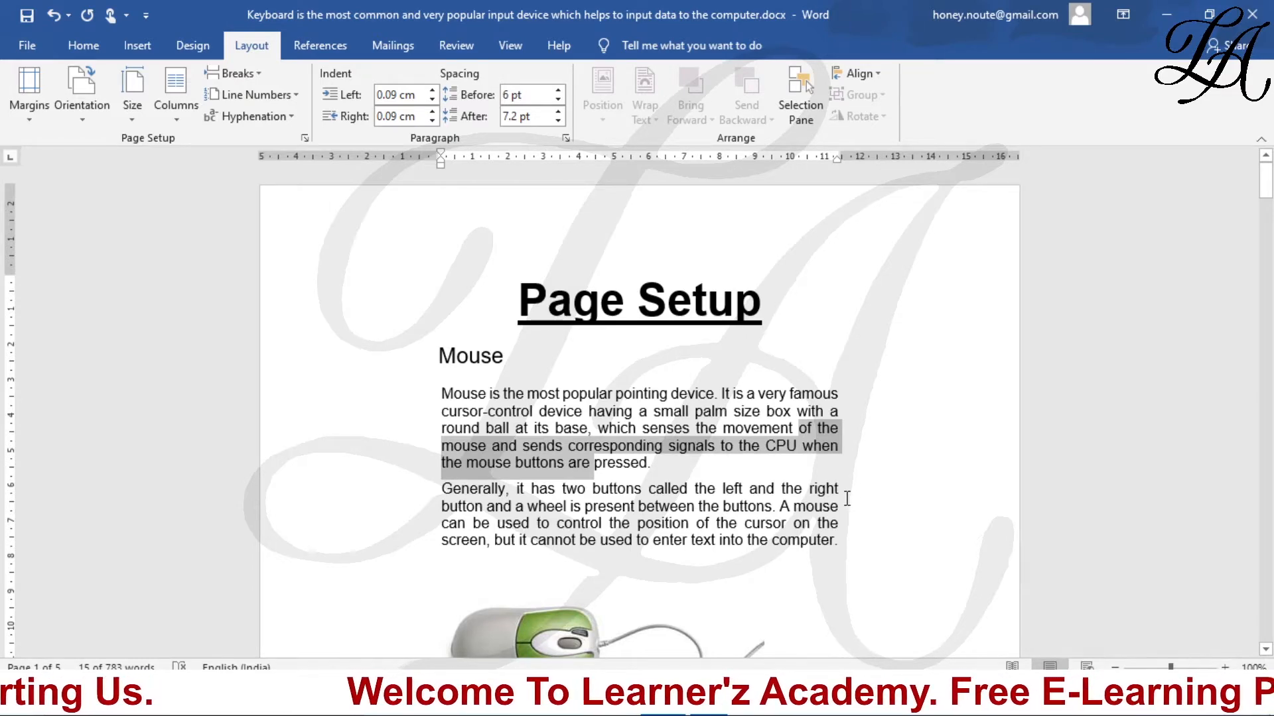
key(ctrl+z)
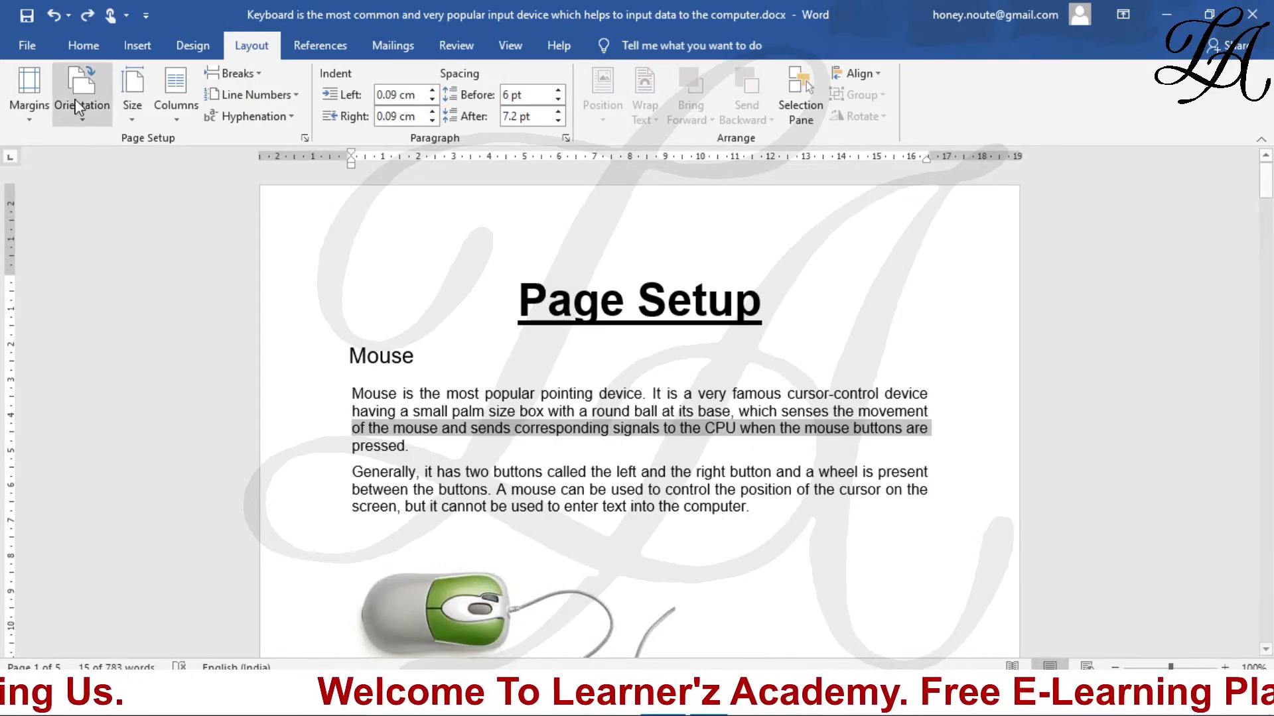
Step: Examine the gutter position choices in the custom margin settings, and leave without applying anything
click(30, 116)
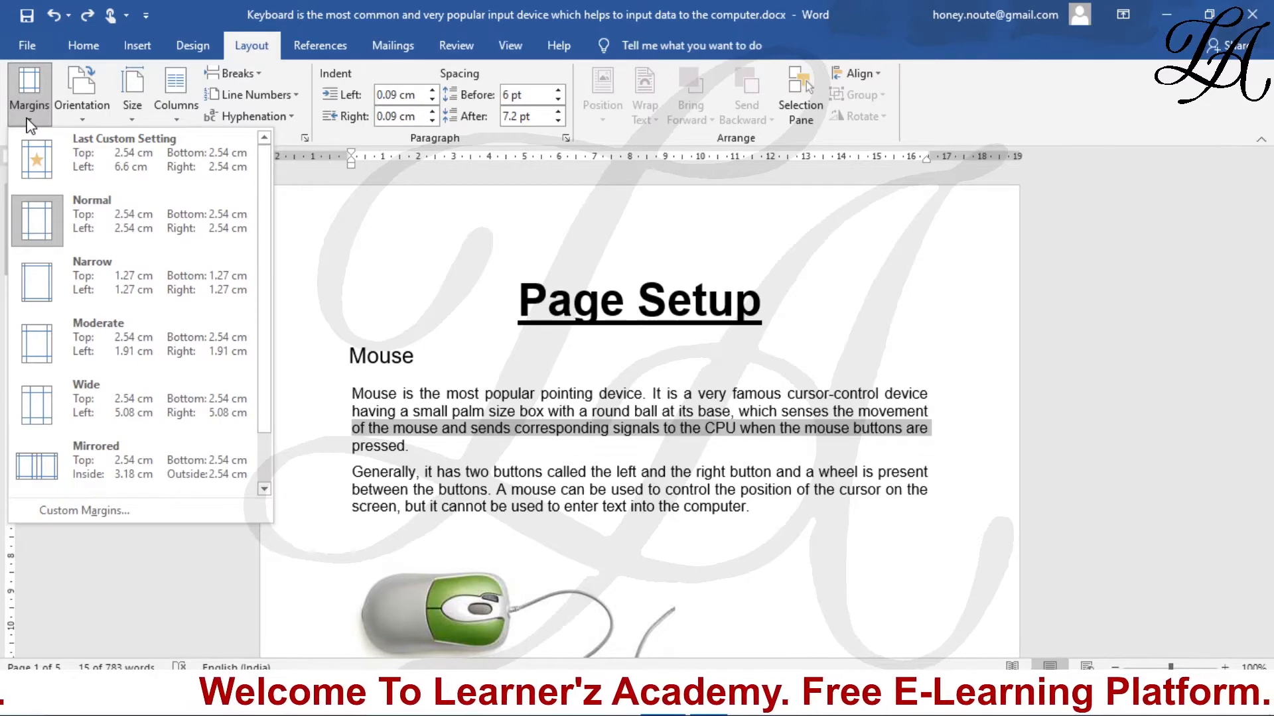
click(94, 515)
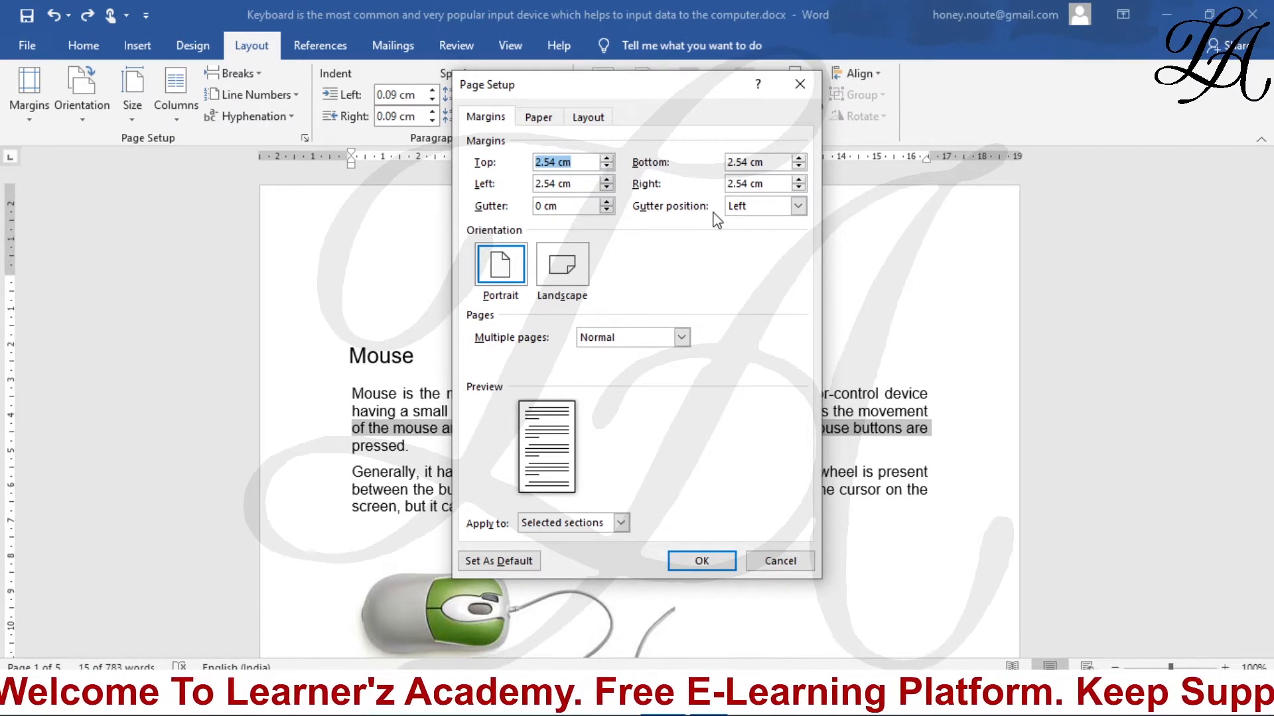
click(798, 206)
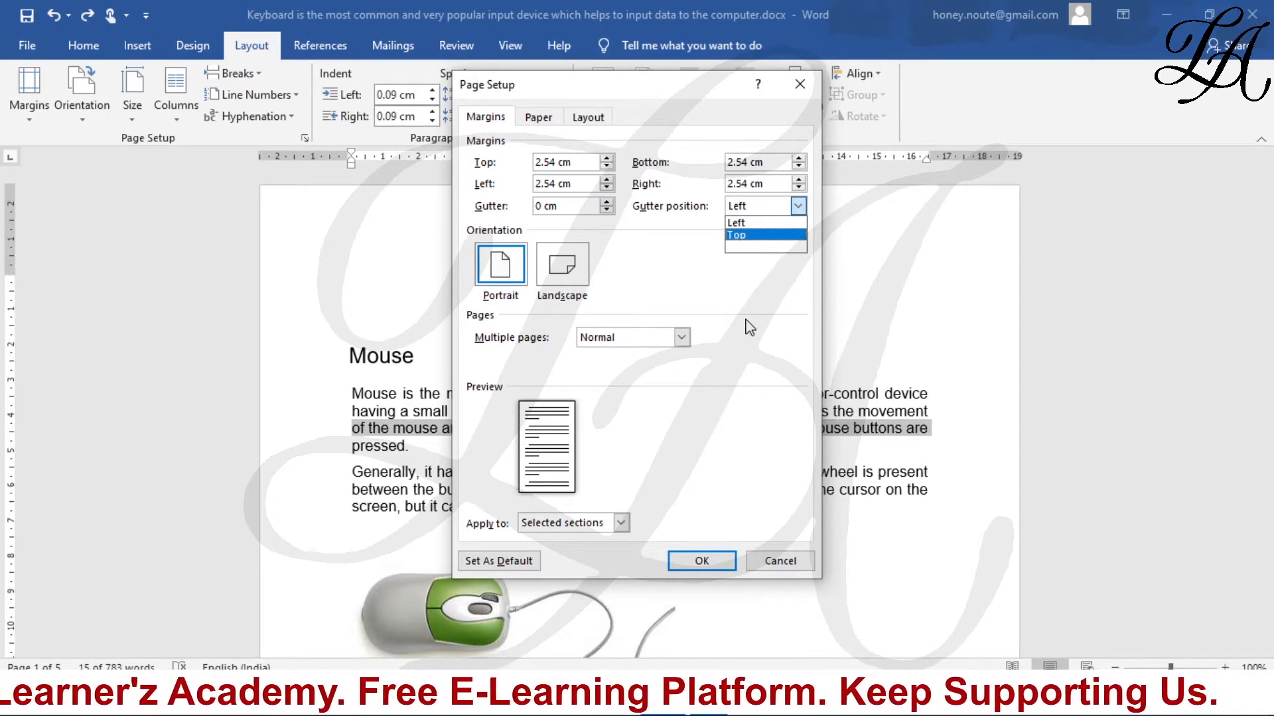
click(799, 84)
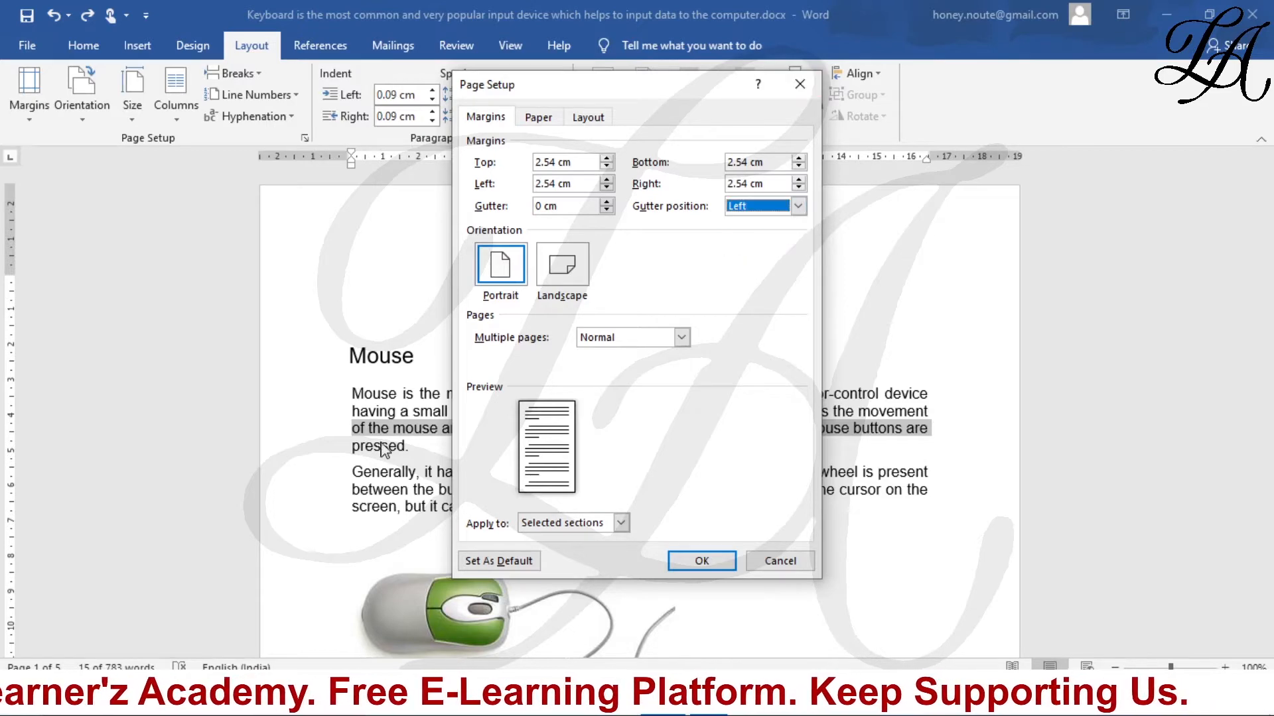
click(789, 572)
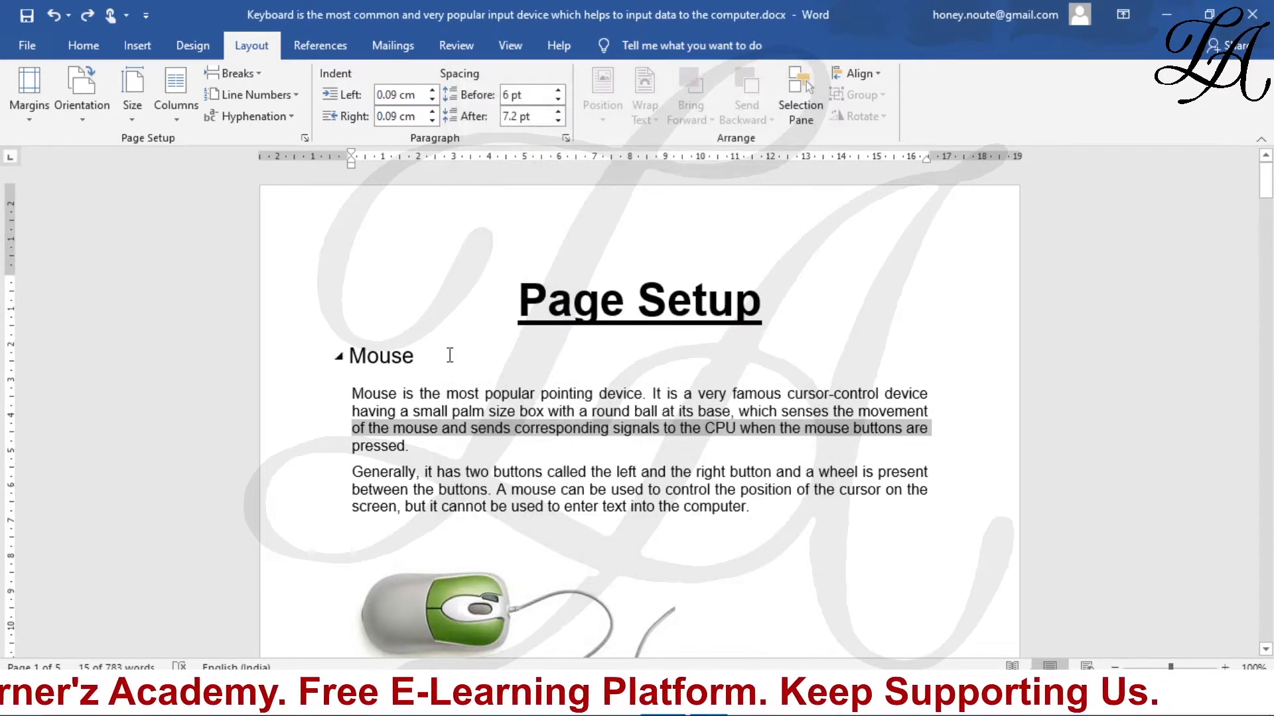
Step: Apply the Wide margin preset to the first section, starting at the Page Setup title
key(ctrl+Home)
scroll(483, 527, down, 15)
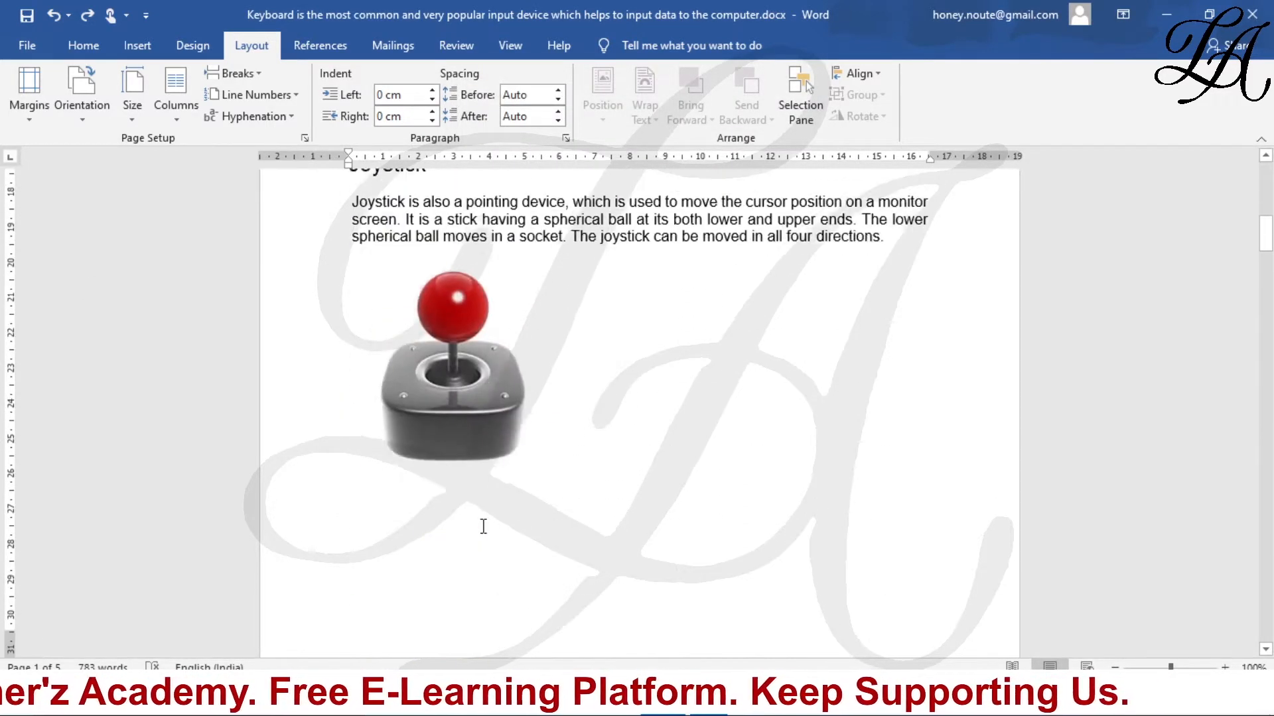
scroll(481, 527, up, 15)
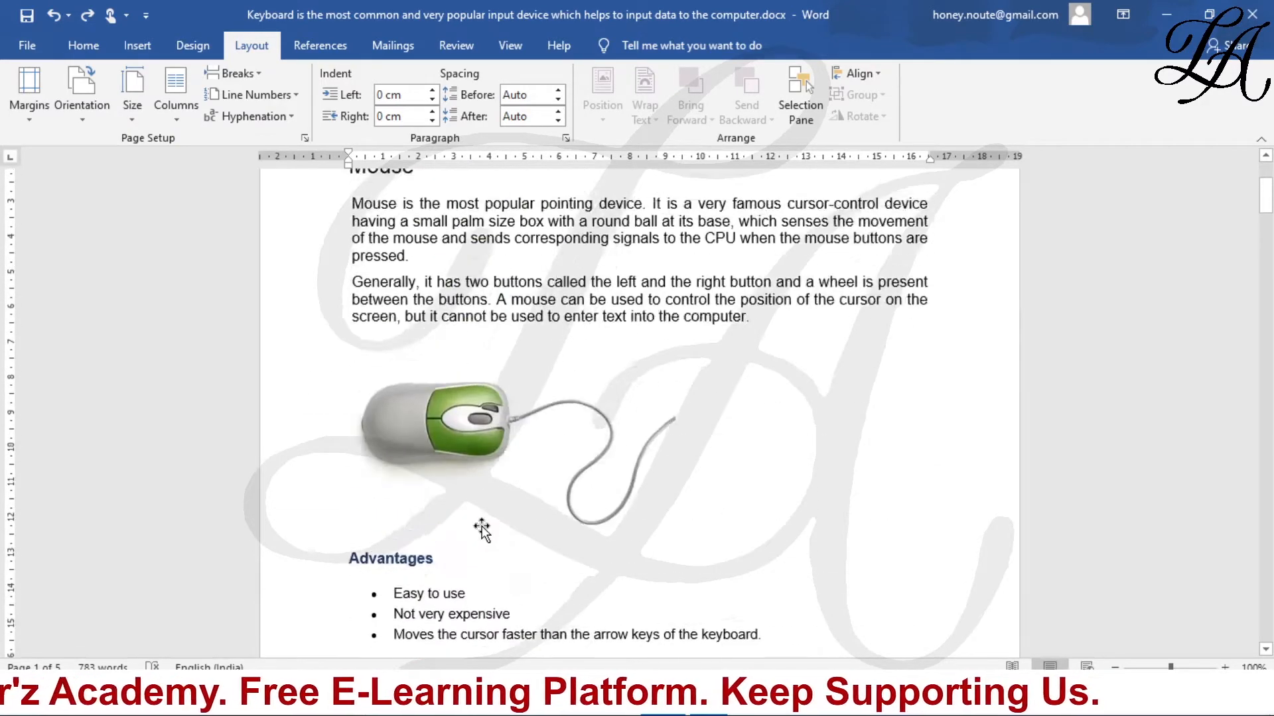
click(35, 114)
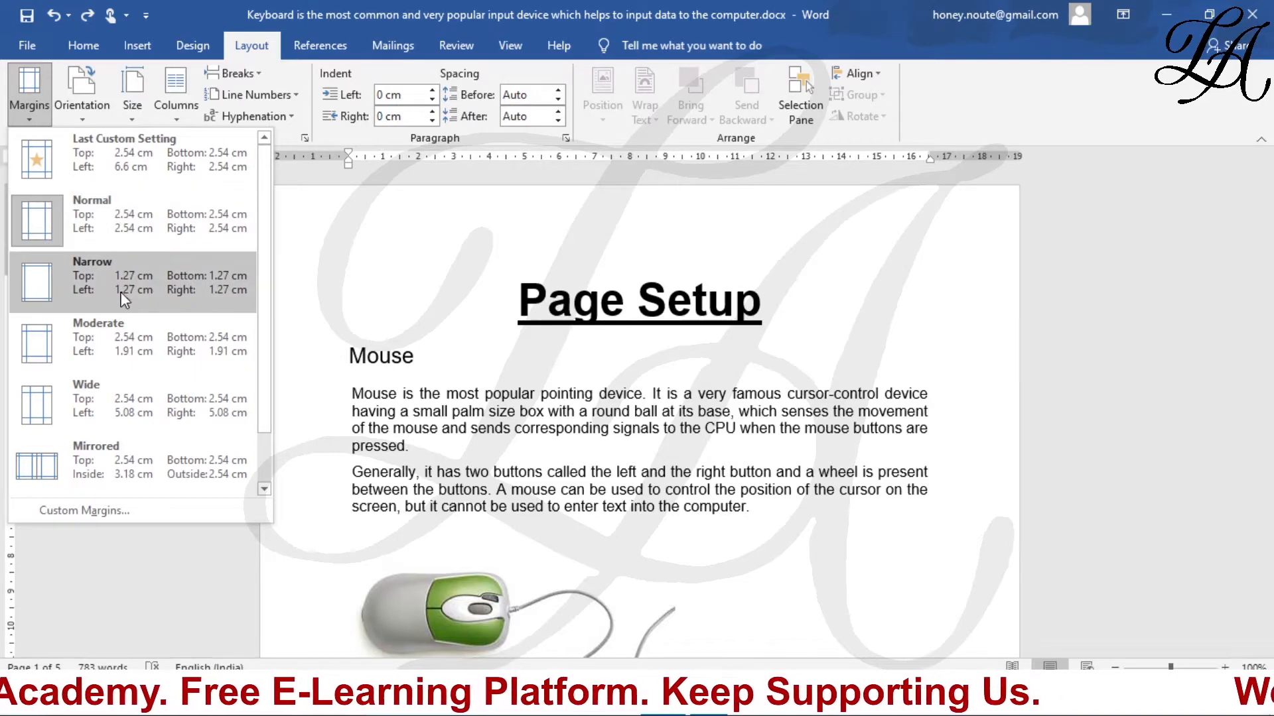
click(129, 400)
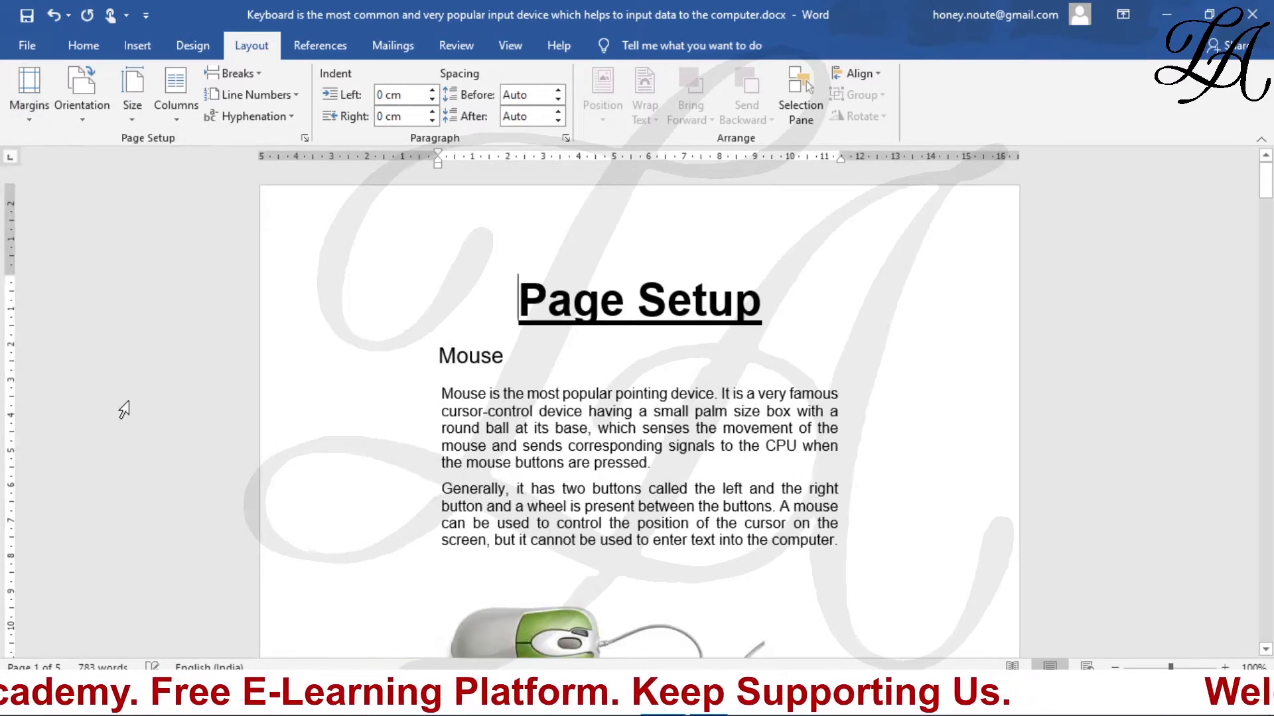
Step: Apply the Wide margin preset to the section starting on page 2, with the joystick function paragraph and the Light Pen heading
scroll(508, 387, down, 13)
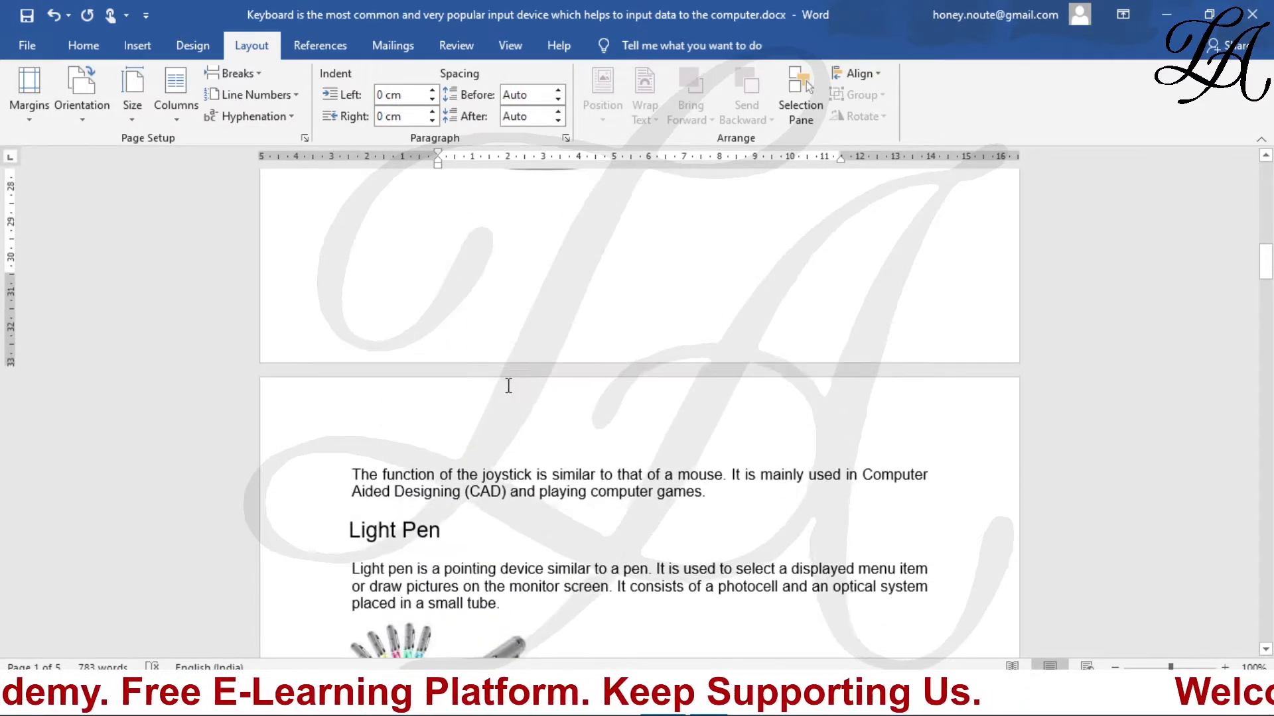
scroll(508, 386, up, 6)
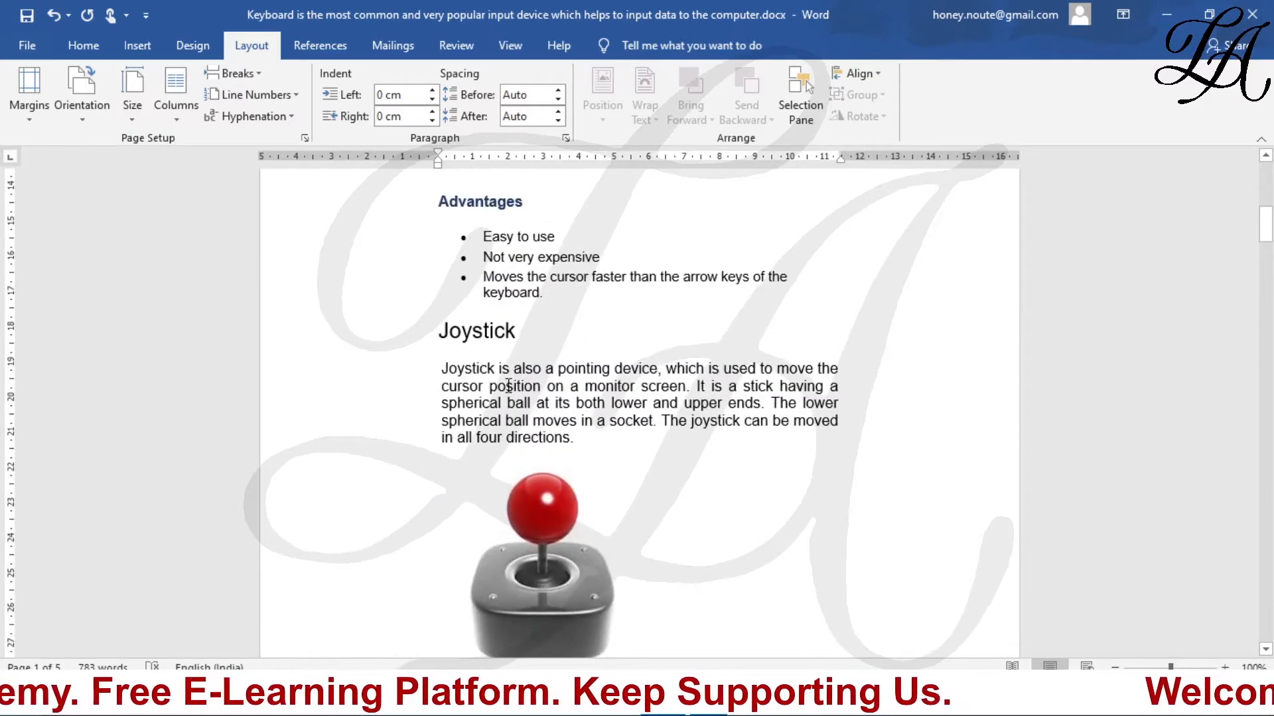
scroll(520, 337, down, 5)
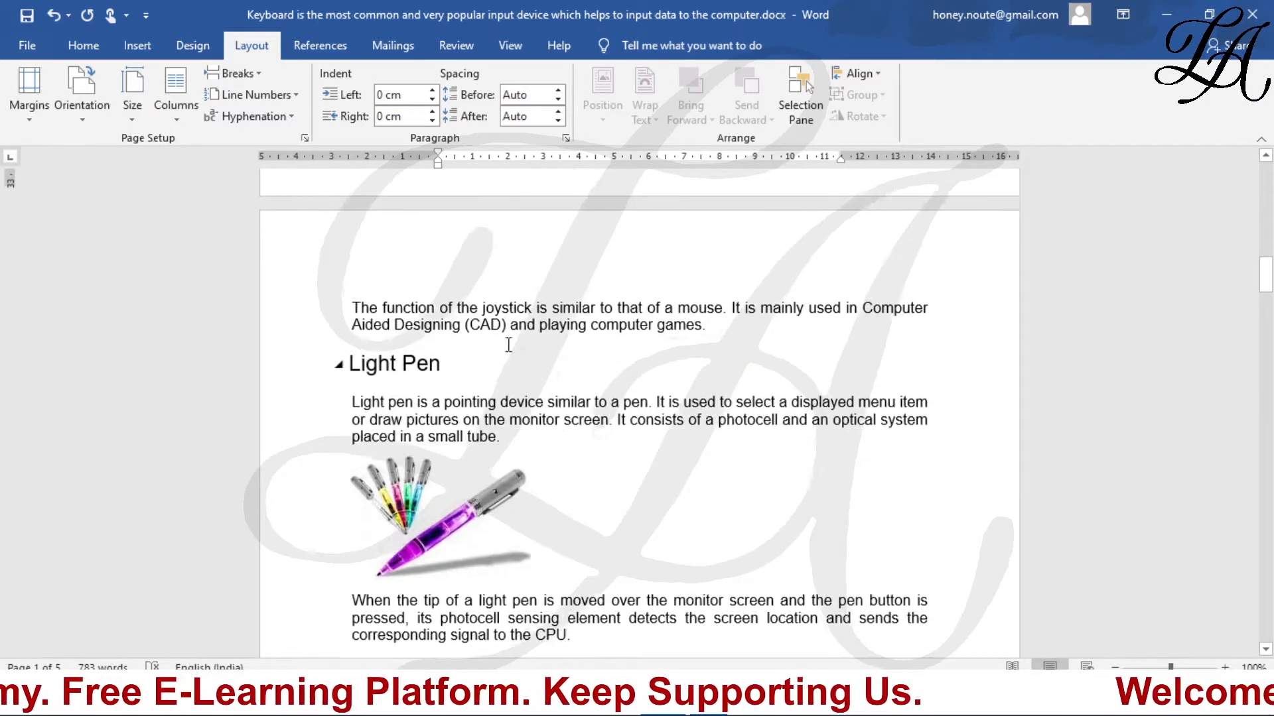
click(502, 312)
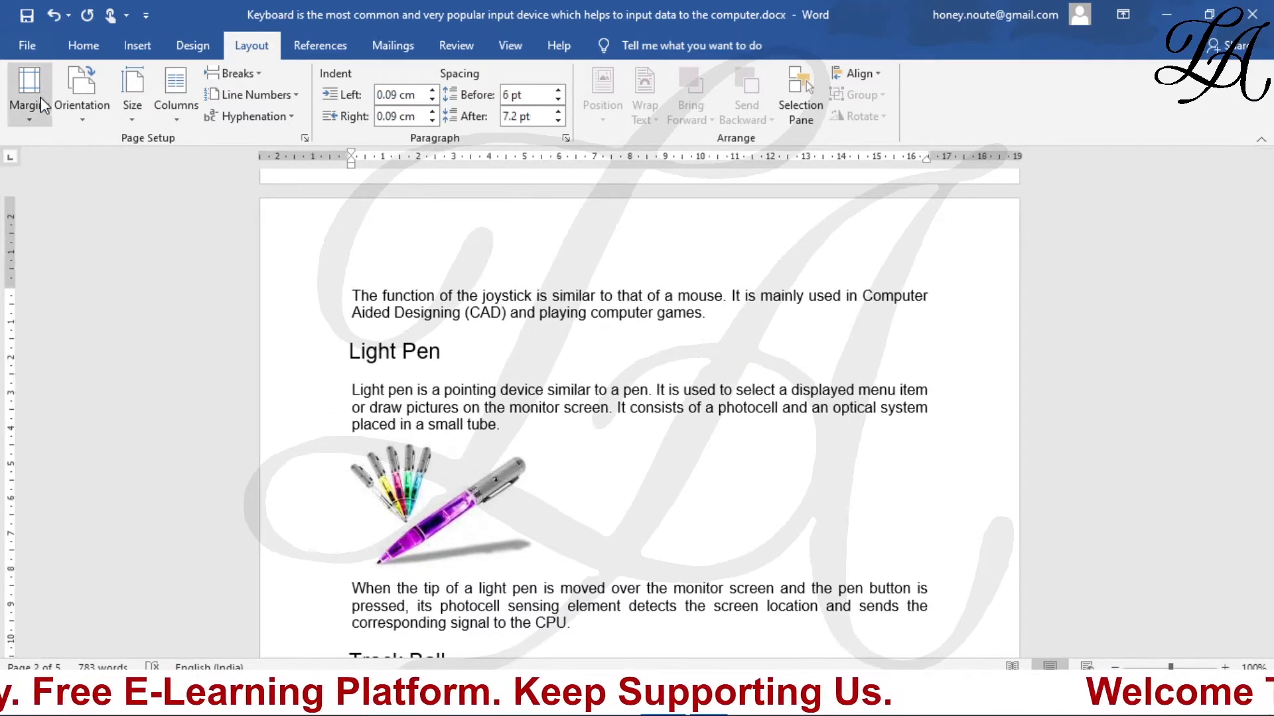
click(29, 93)
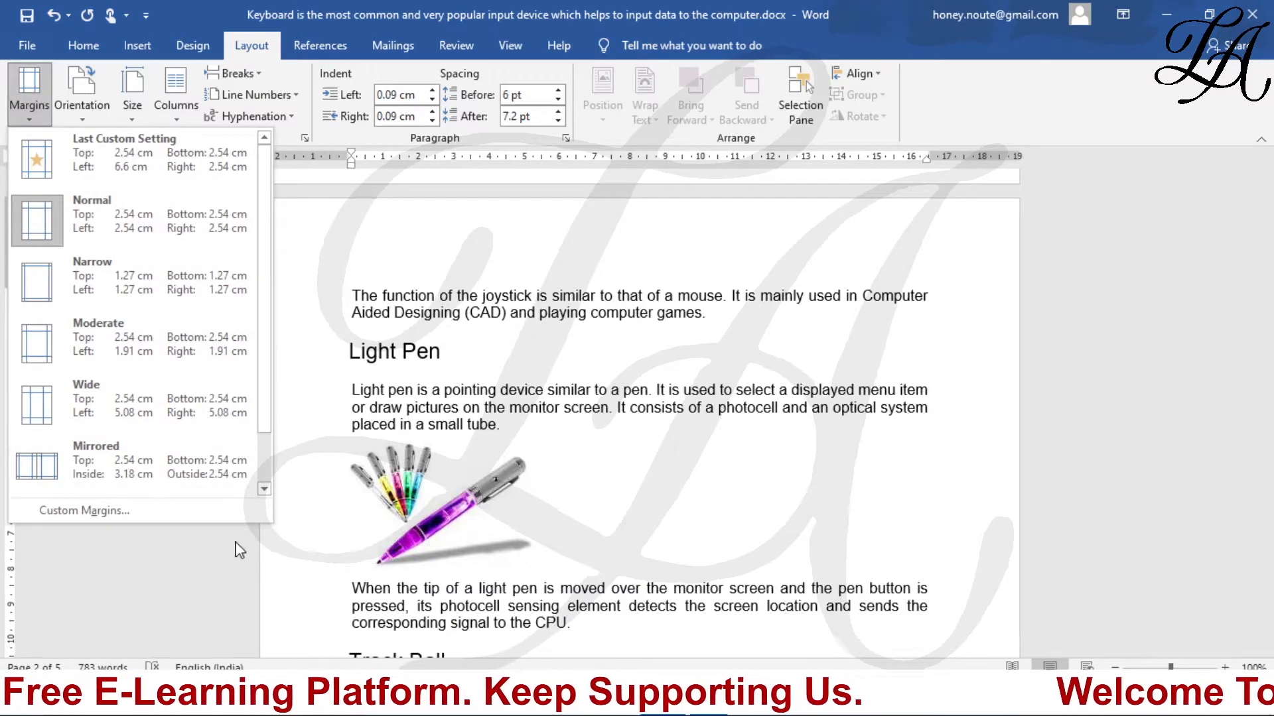
click(560, 348)
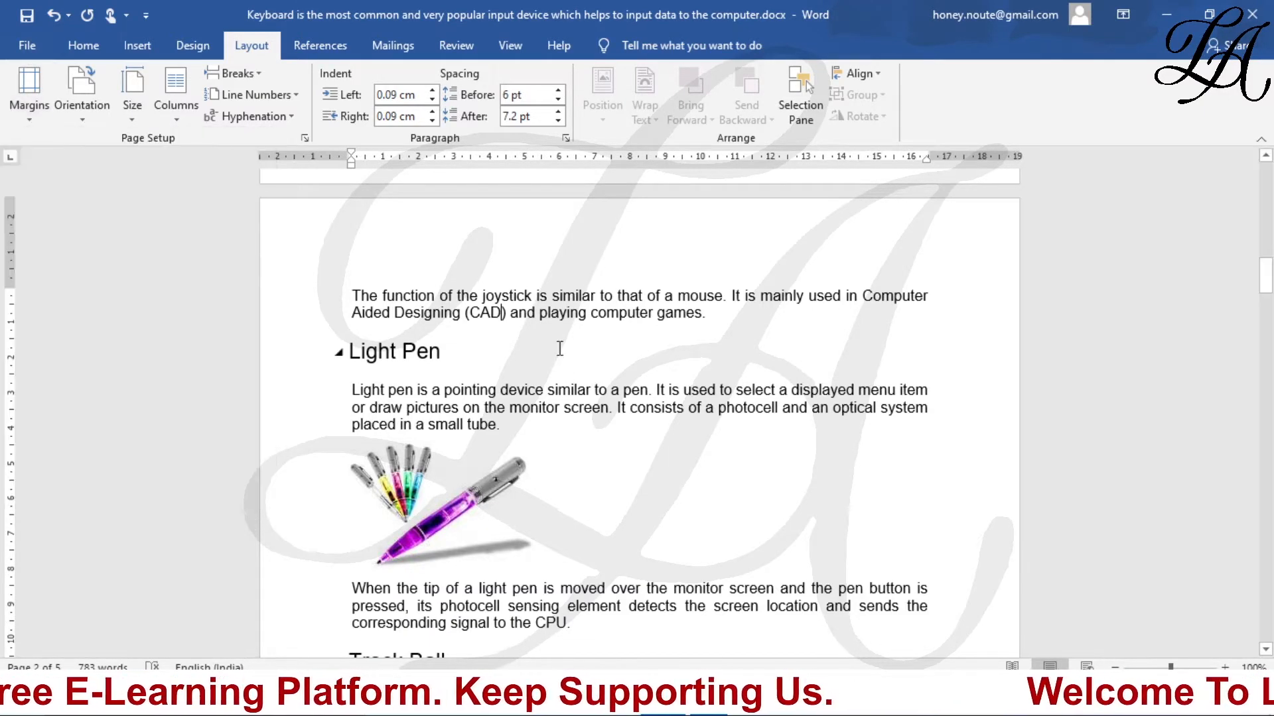
click(29, 92)
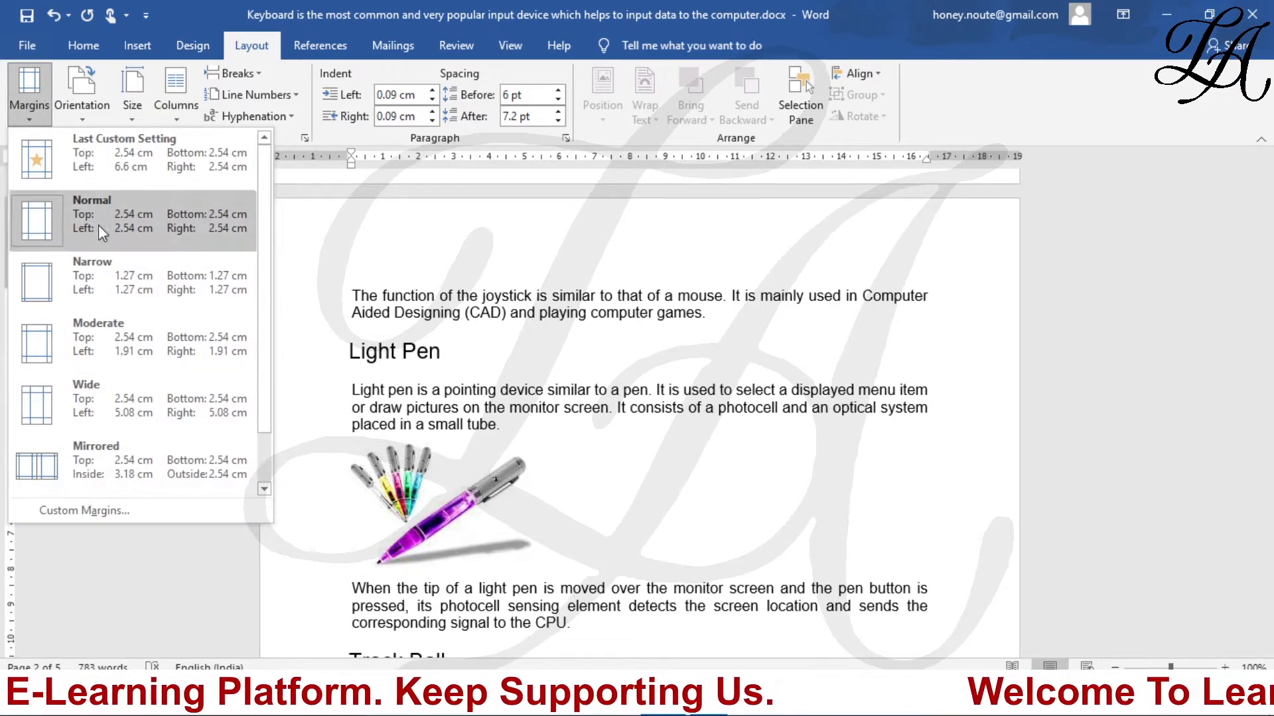
click(101, 404)
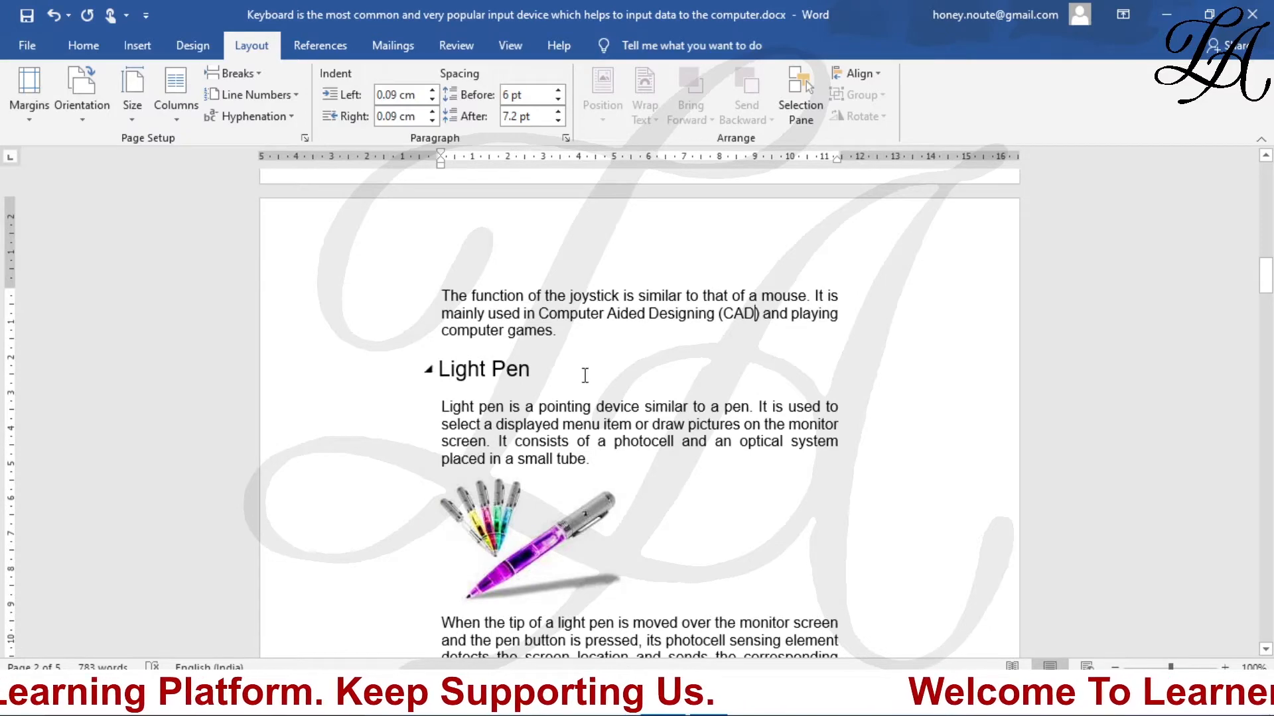
Step: Apply custom margins of 2.54 cm top and bottom and 5.08 cm left and right to the whole document
scroll(586, 376, down, 10)
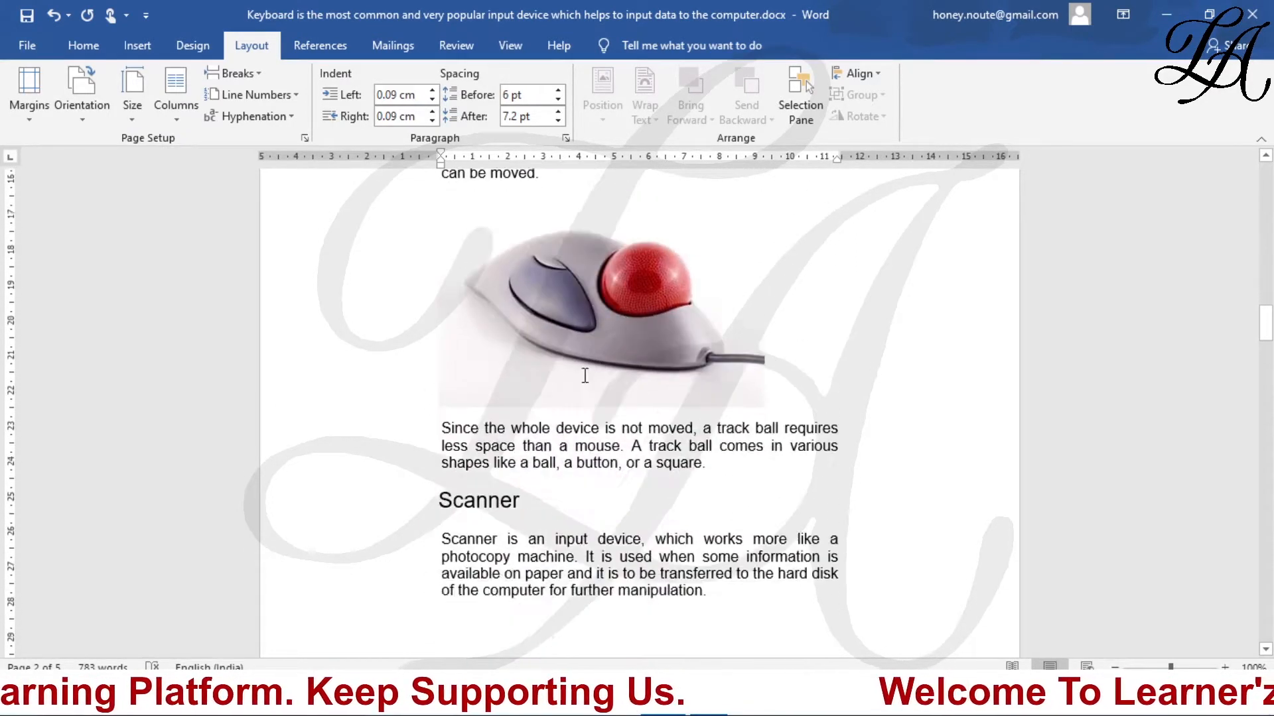
scroll(585, 375, down, 10)
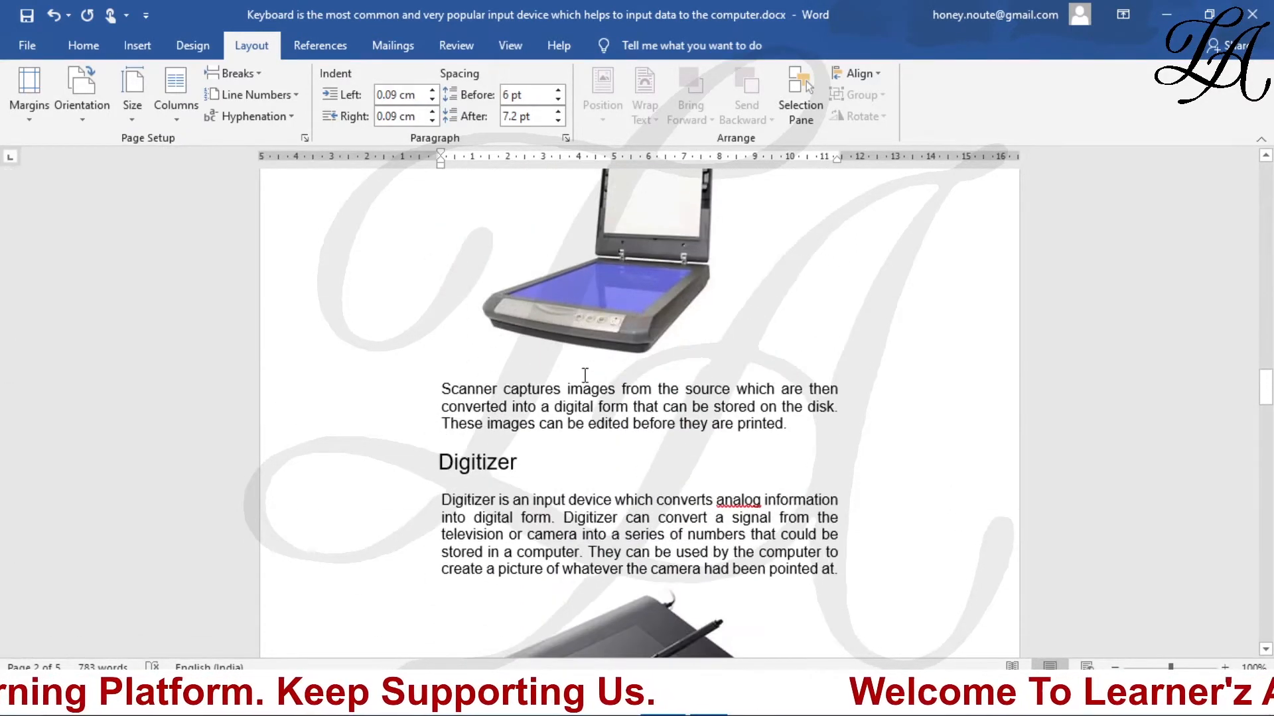
scroll(585, 375, down, 12)
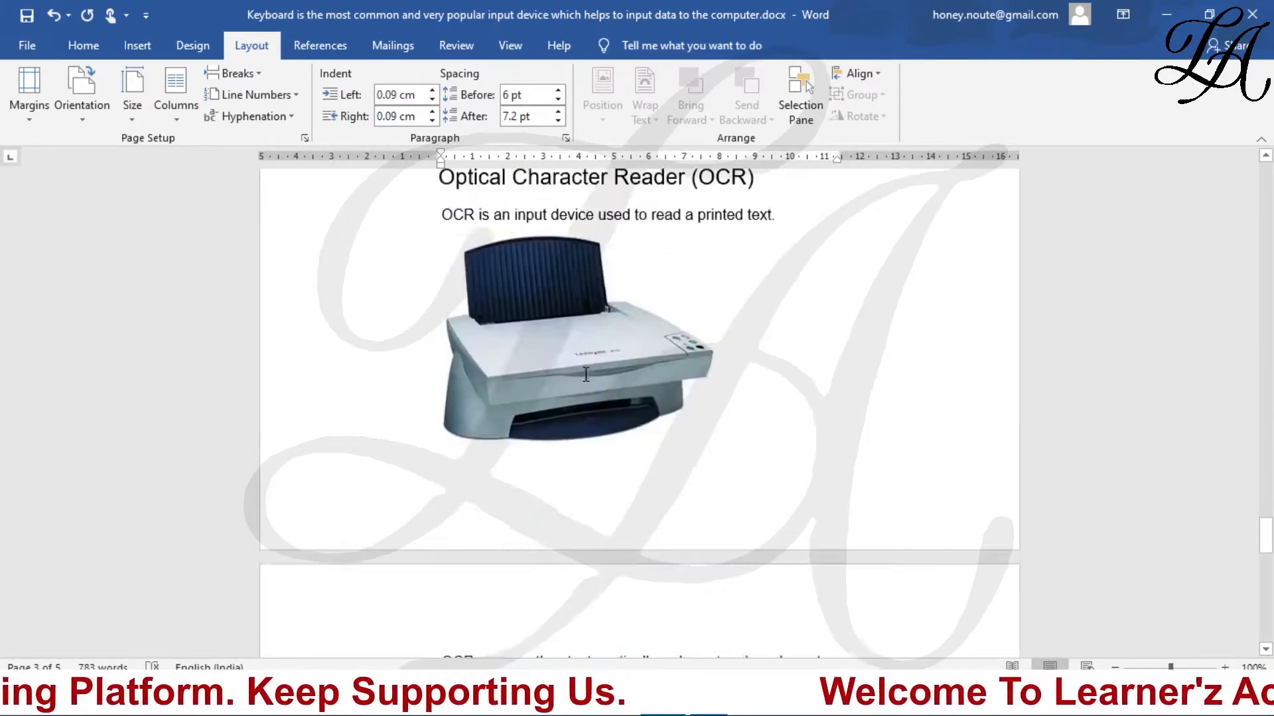
scroll(586, 375, down, 8)
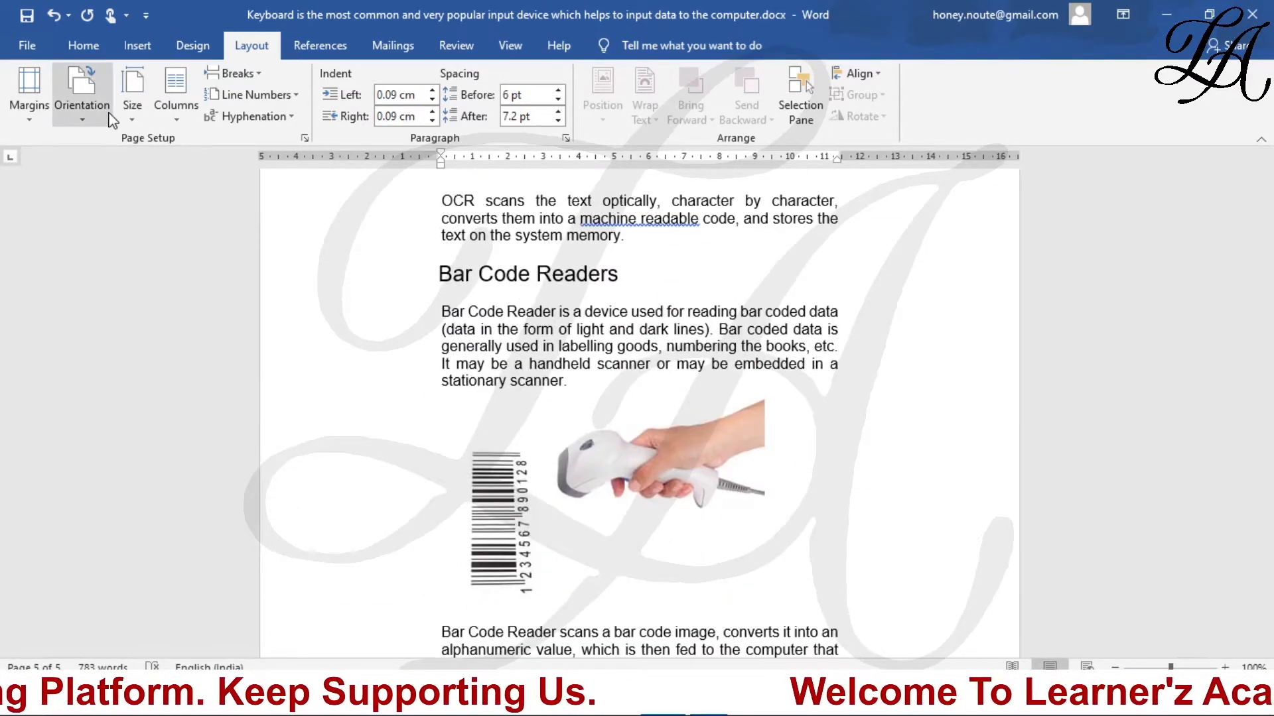
click(31, 106)
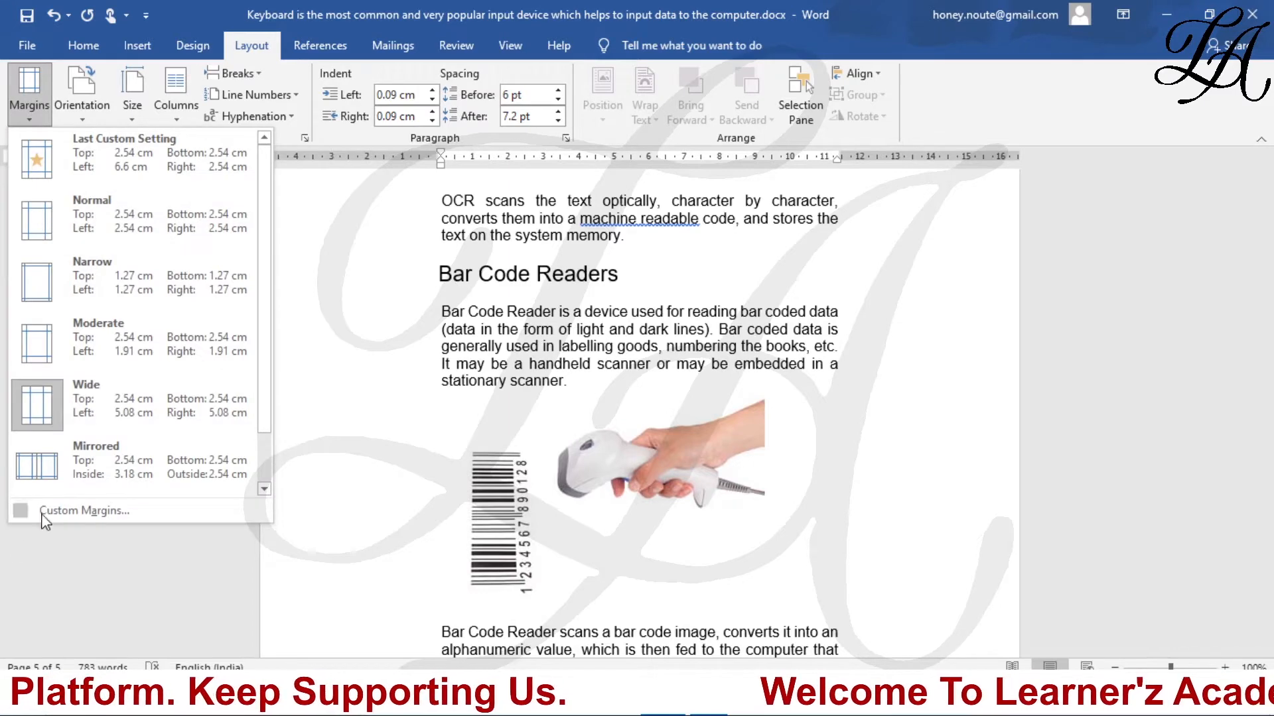
click(61, 512)
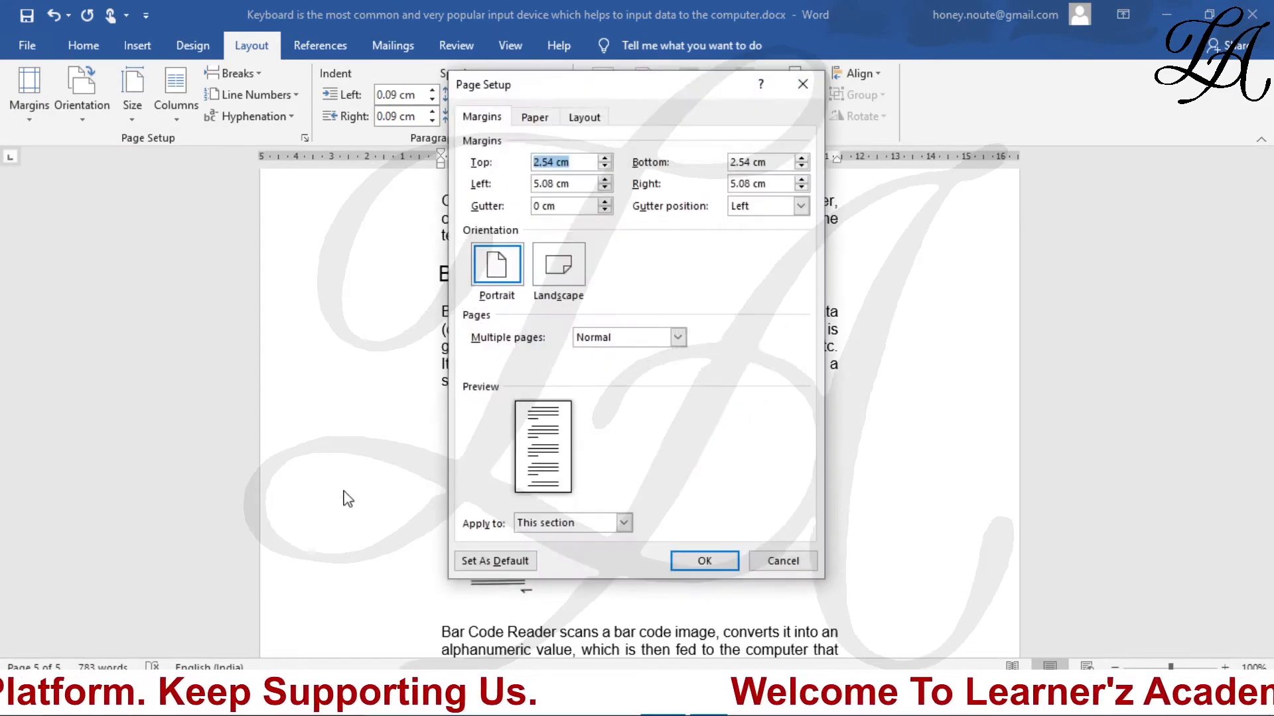
click(625, 524)
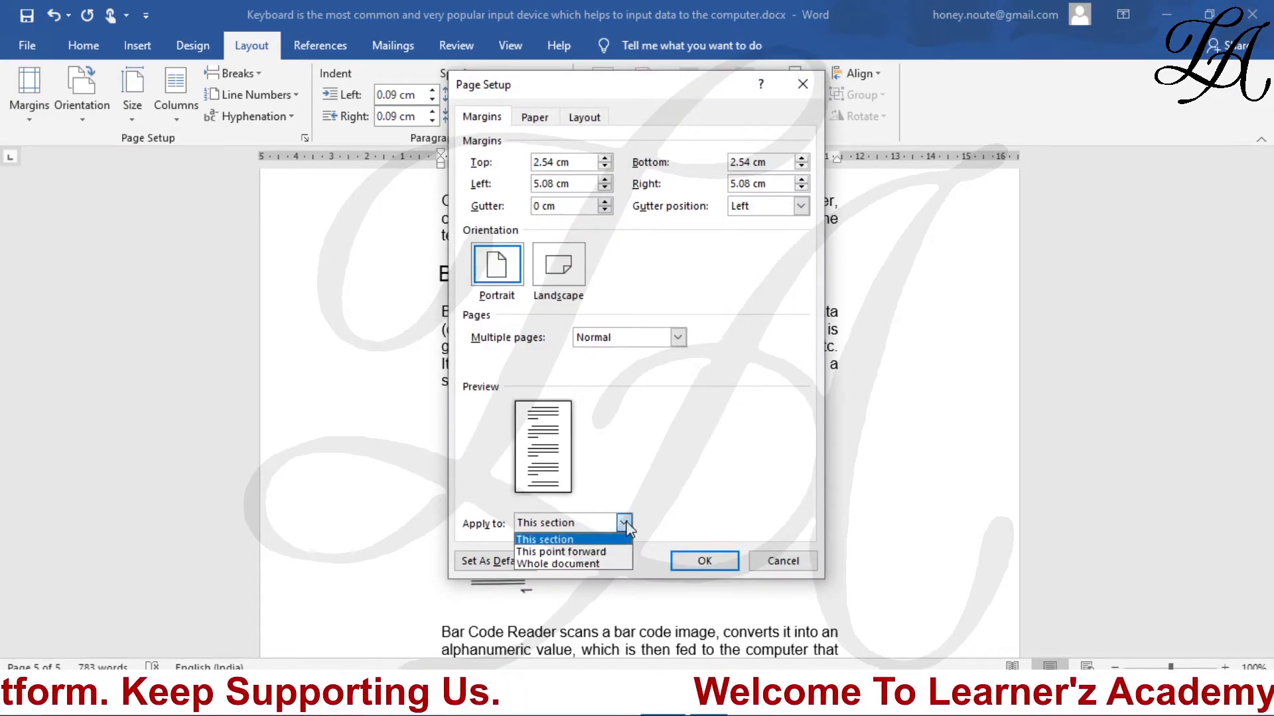
click(535, 564)
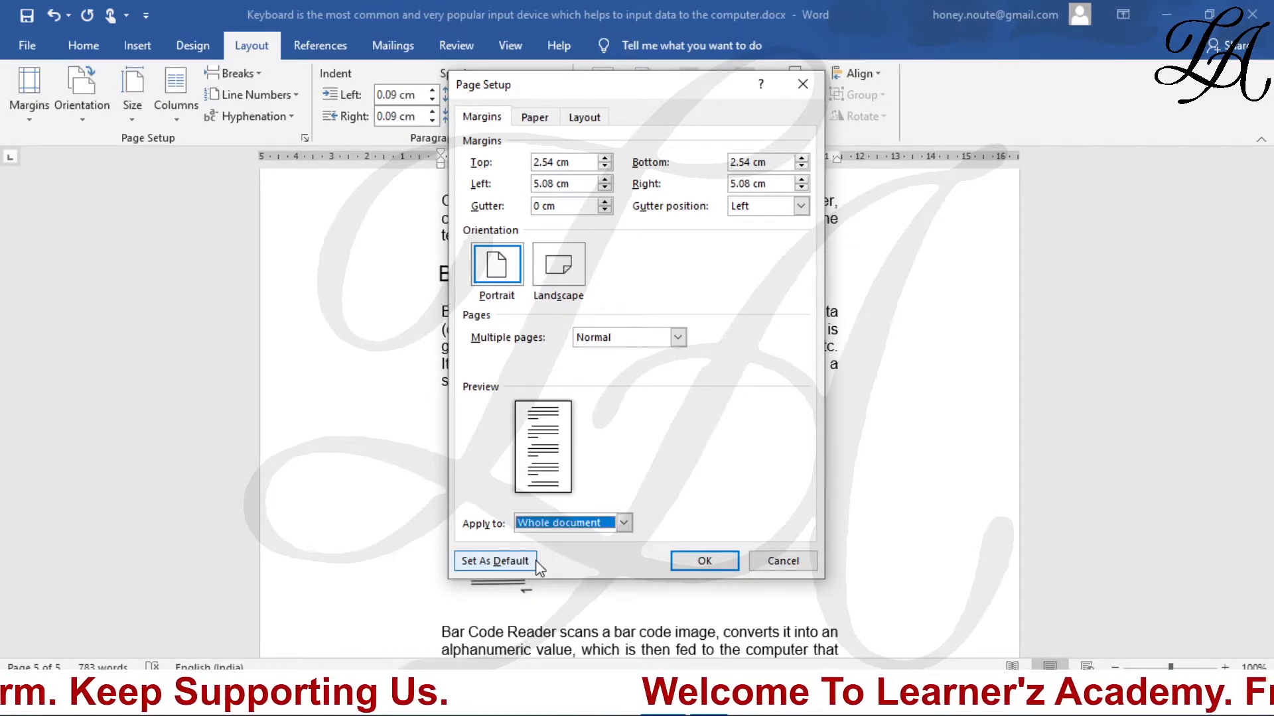
click(703, 562)
Step: Check the margins throughout the document and the scope choices in the custom margin settings, and leave without applying anything
scroll(341, 498, up, 4)
scroll(351, 477, down, 15)
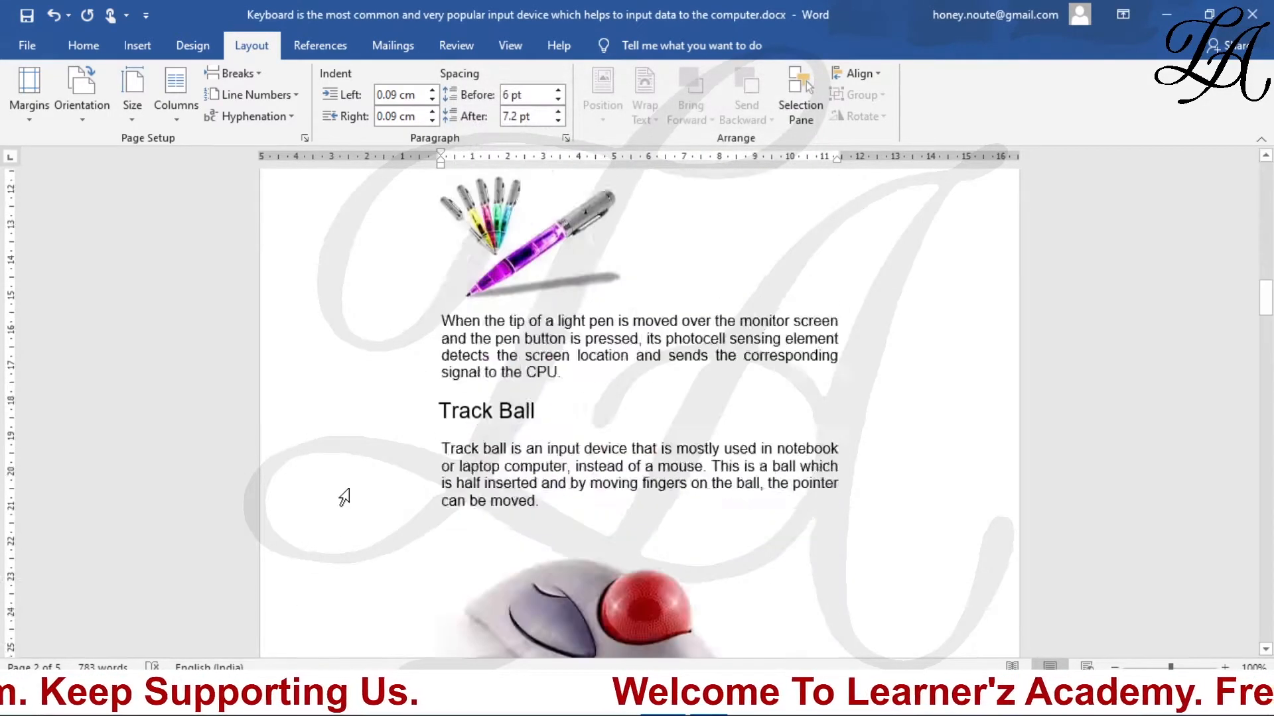
scroll(350, 476, down, 20)
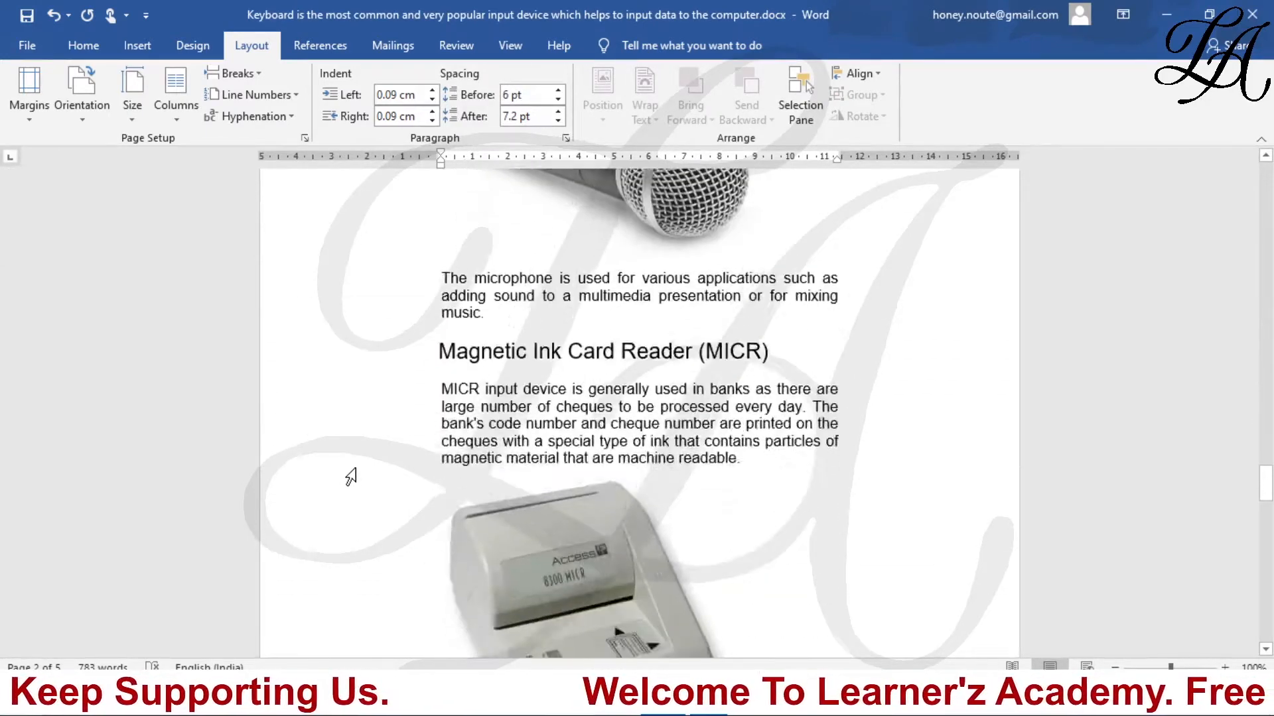
click(29, 99)
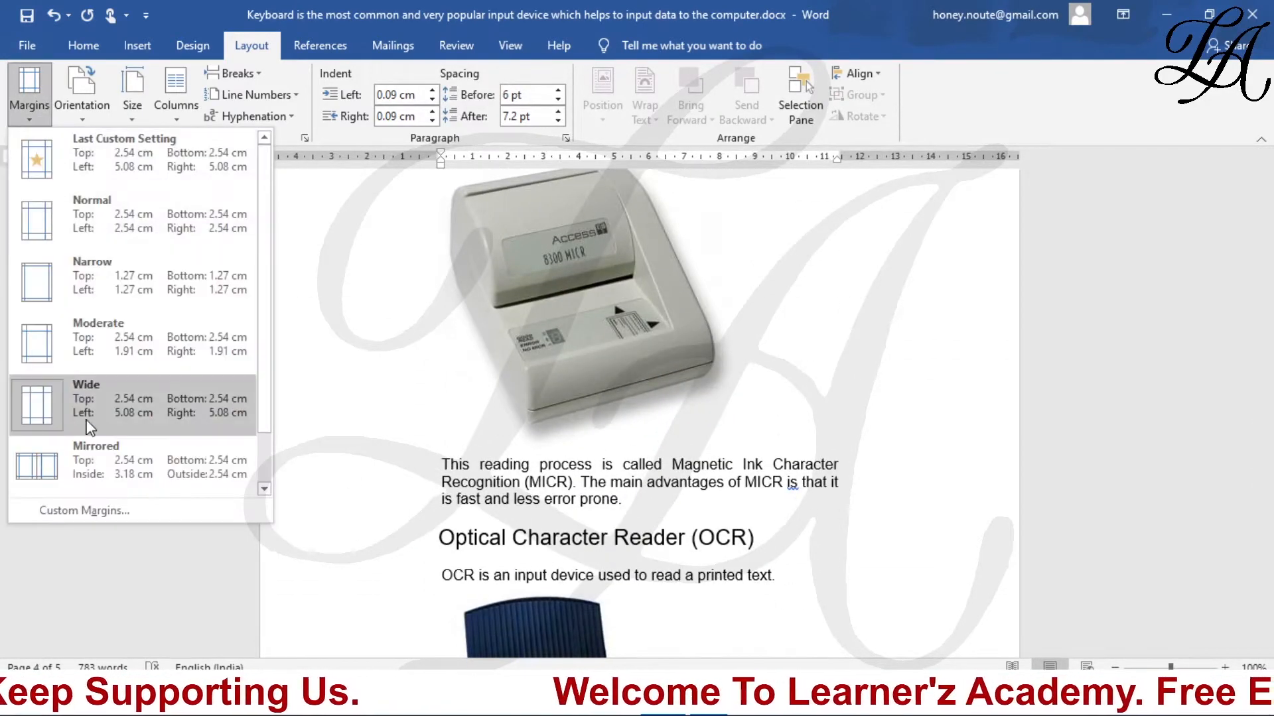
click(86, 513)
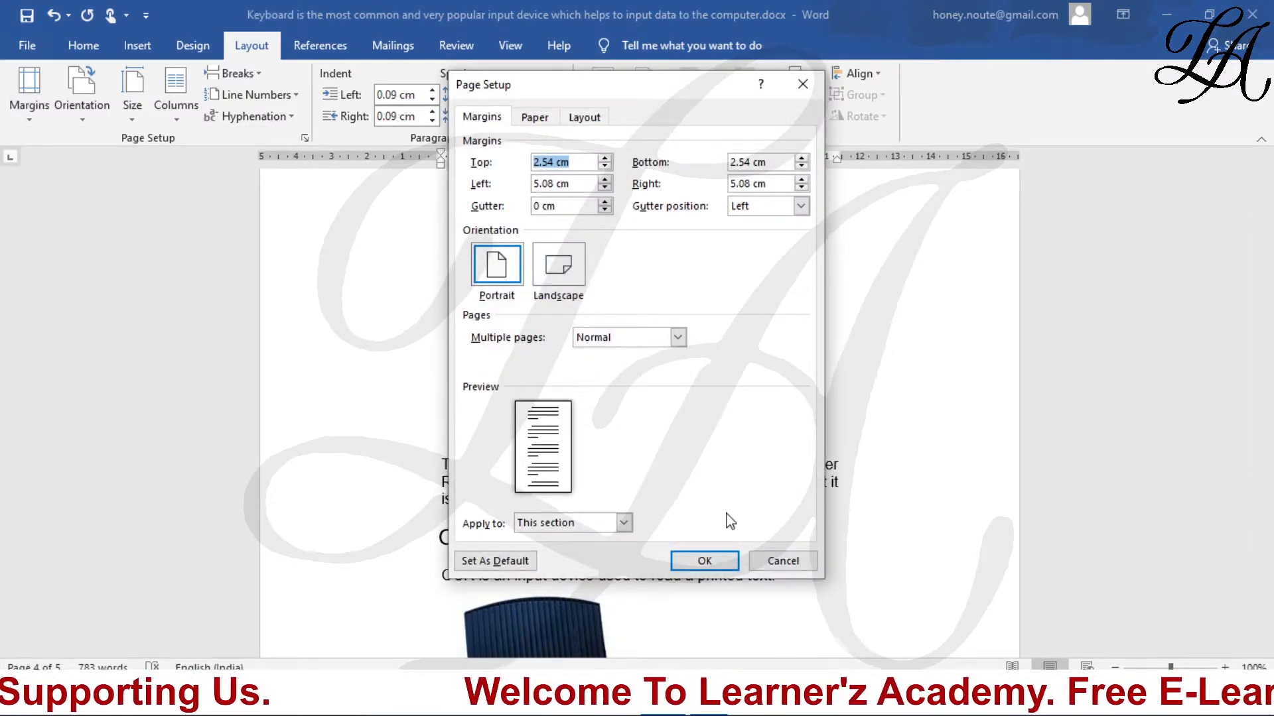
click(623, 523)
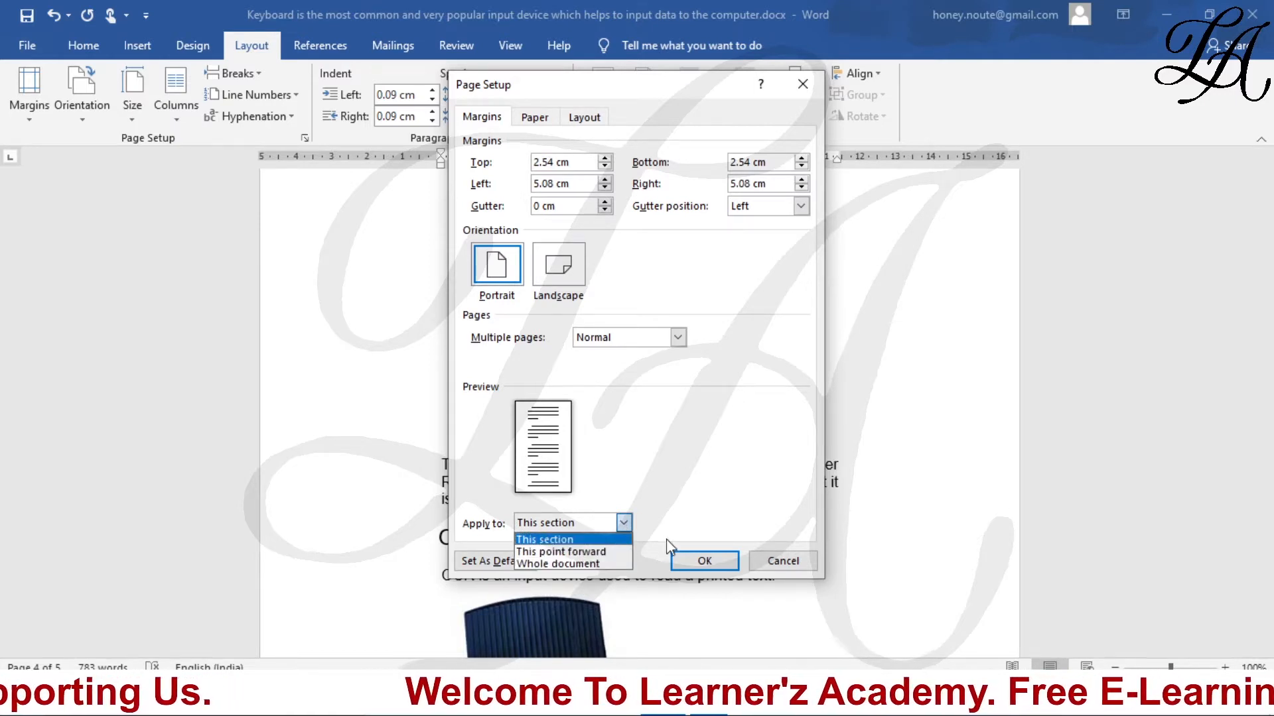
click(777, 562)
click(777, 561)
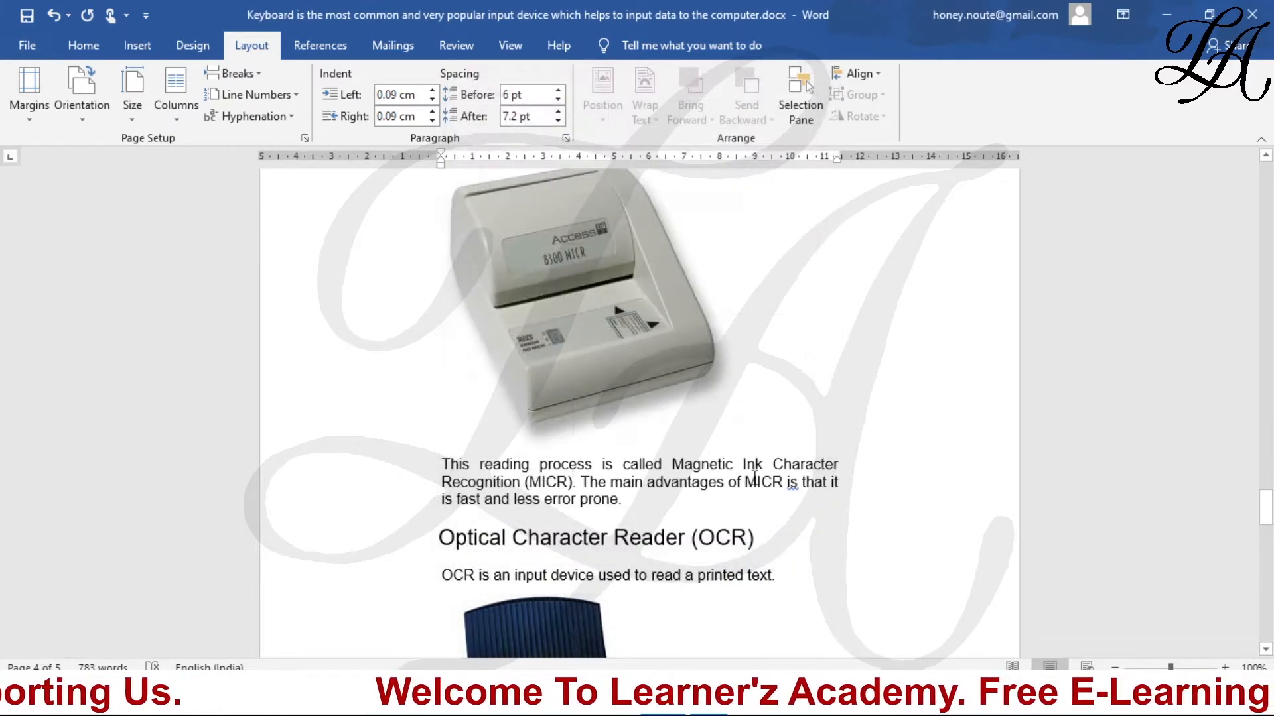
Step: Undo the whole-document custom margins and the Wide margins of both sections
key(ctrl+z)
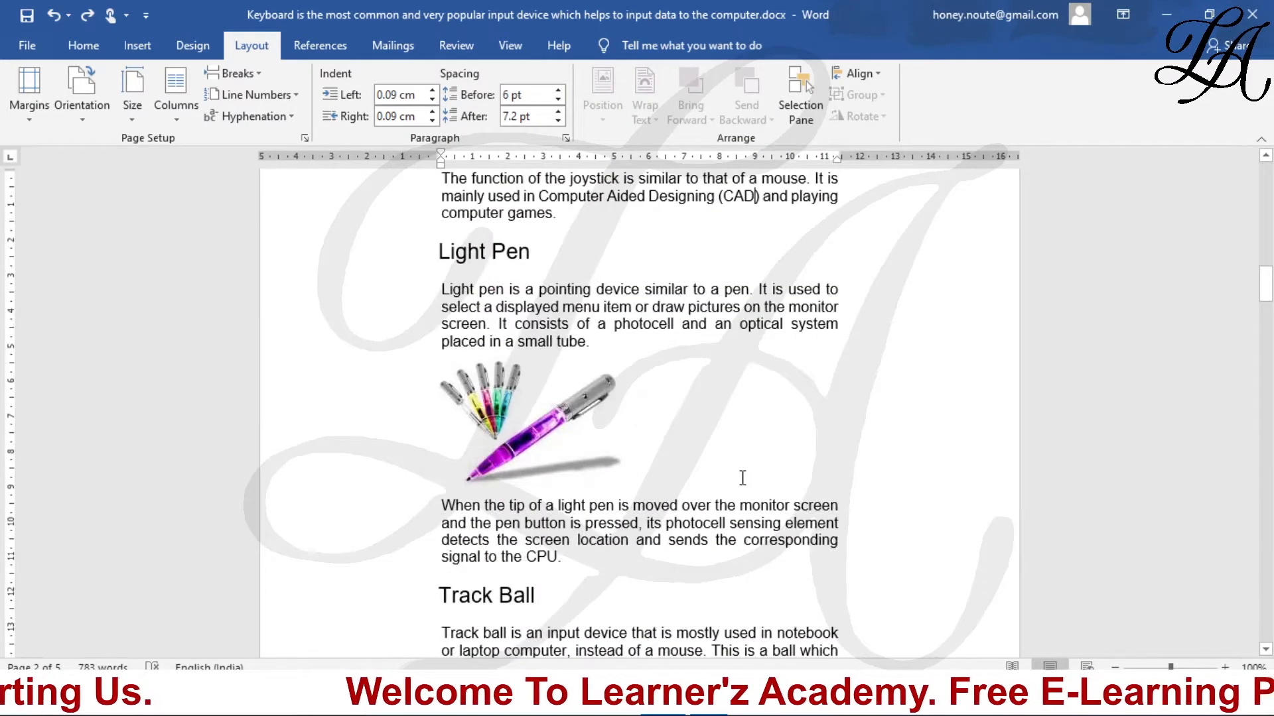
key(ctrl+z)
scroll(709, 459, up, 15)
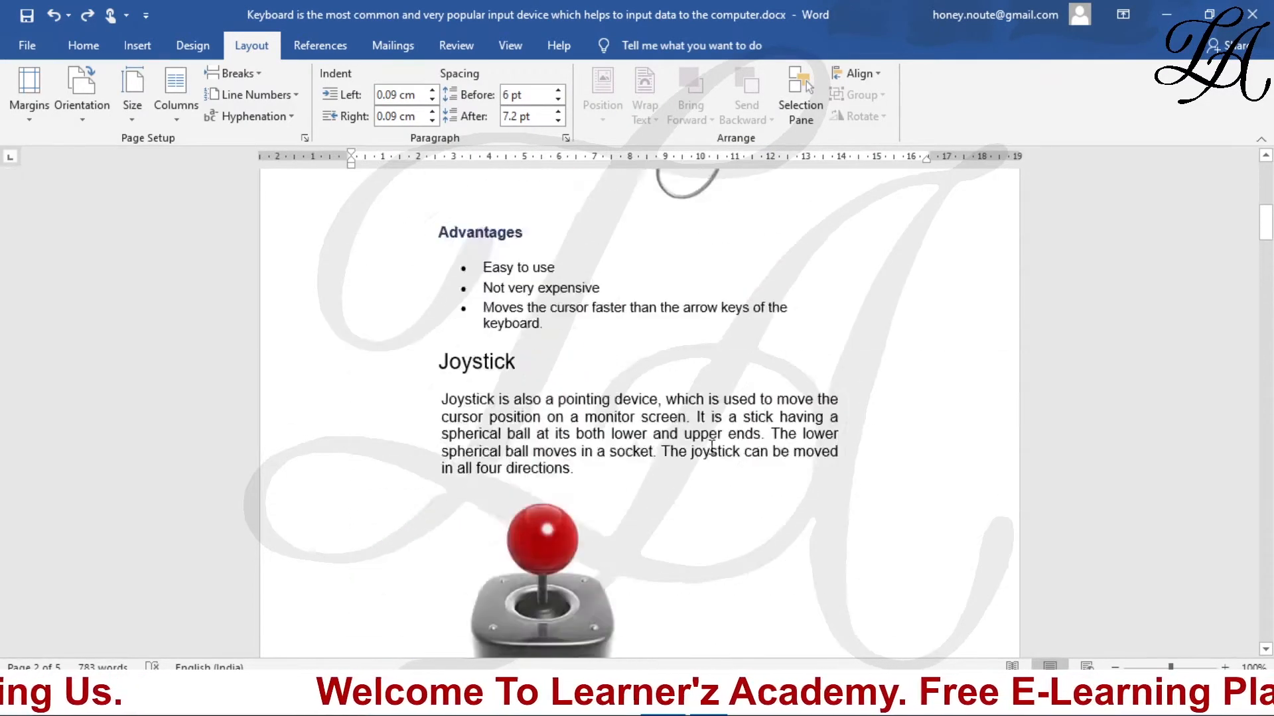
key(ctrl+z)
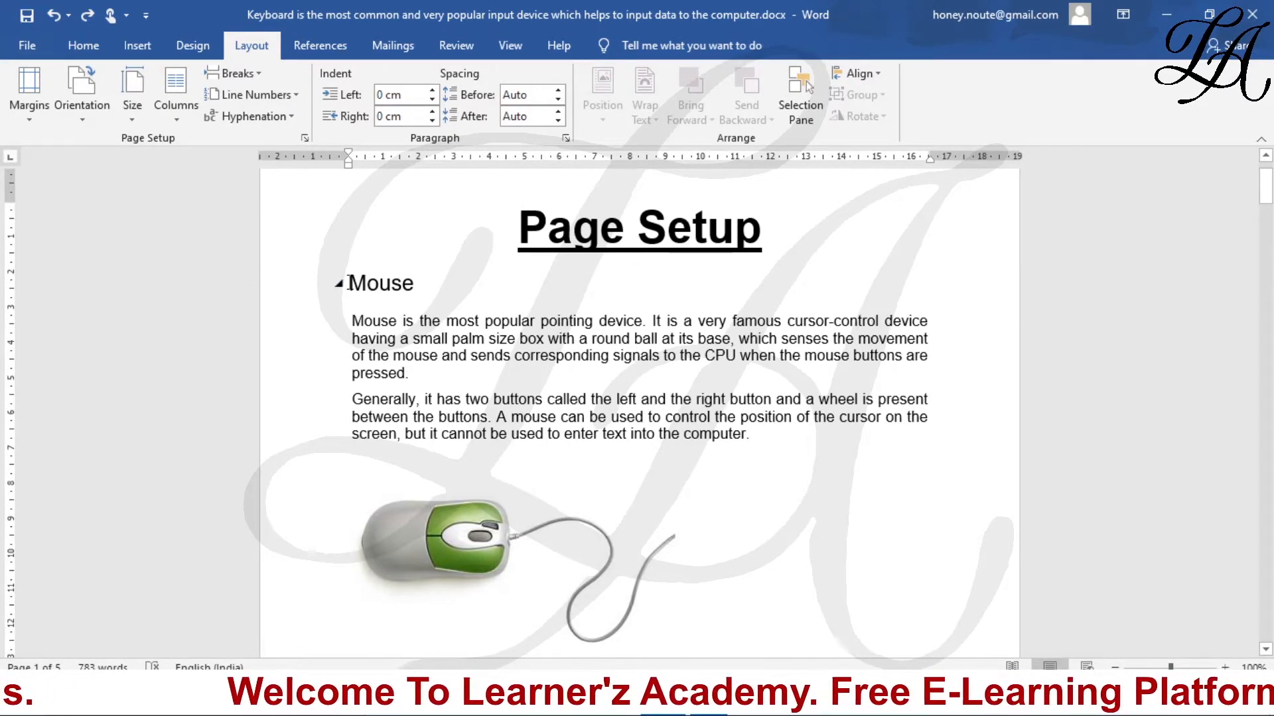
Step: Apply custom margins of 2.8 cm top and 4.1 cm left to only the selected text from the Mouse heading through the joystick picture
drag(348, 283, 646, 611)
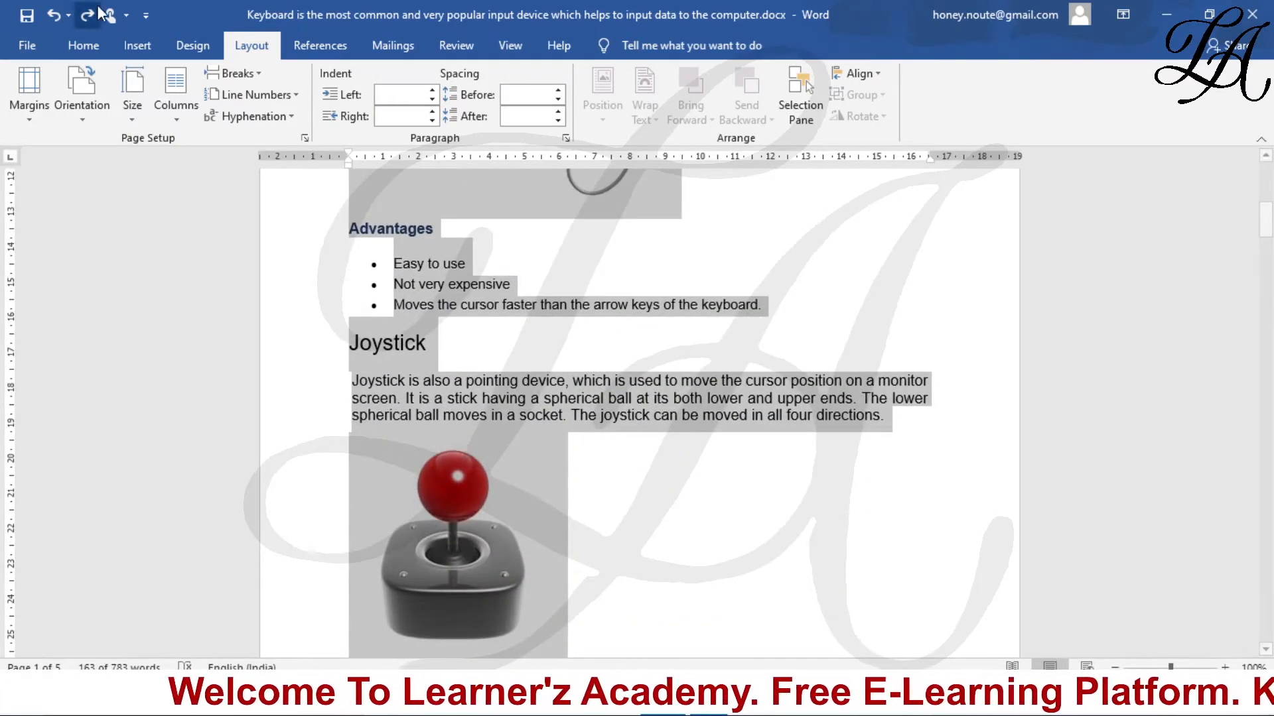
click(39, 95)
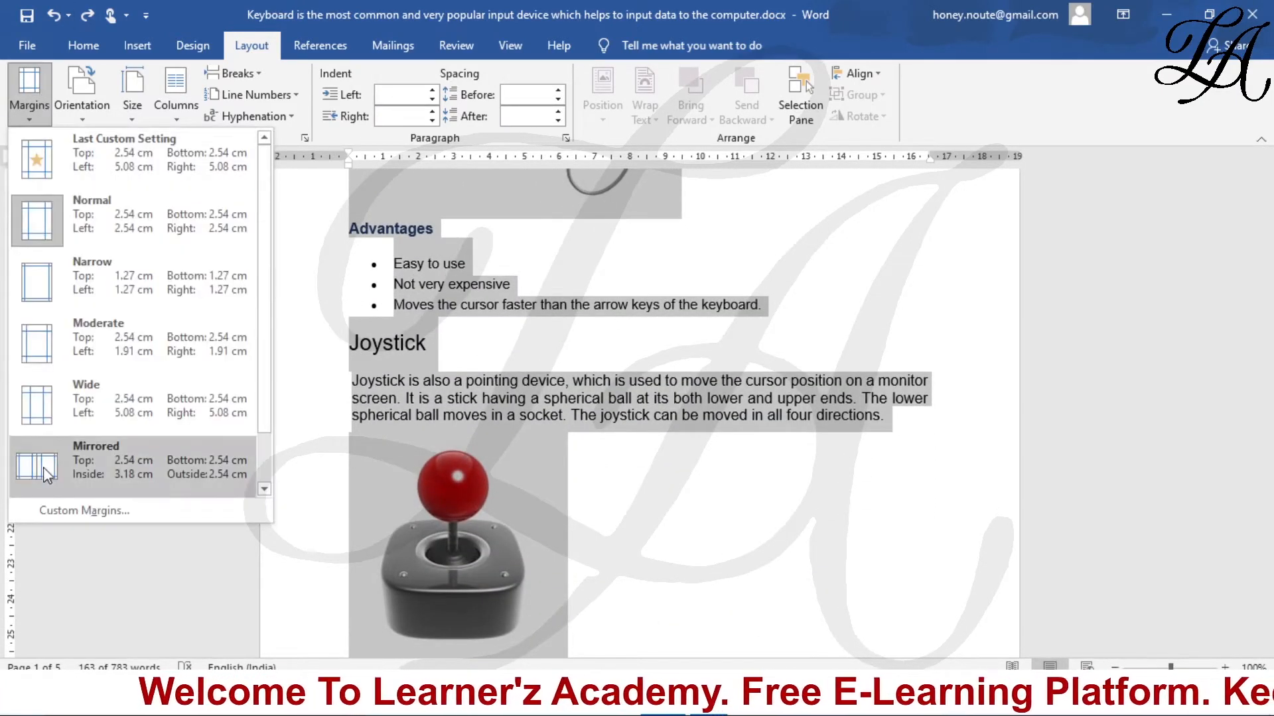
click(87, 511)
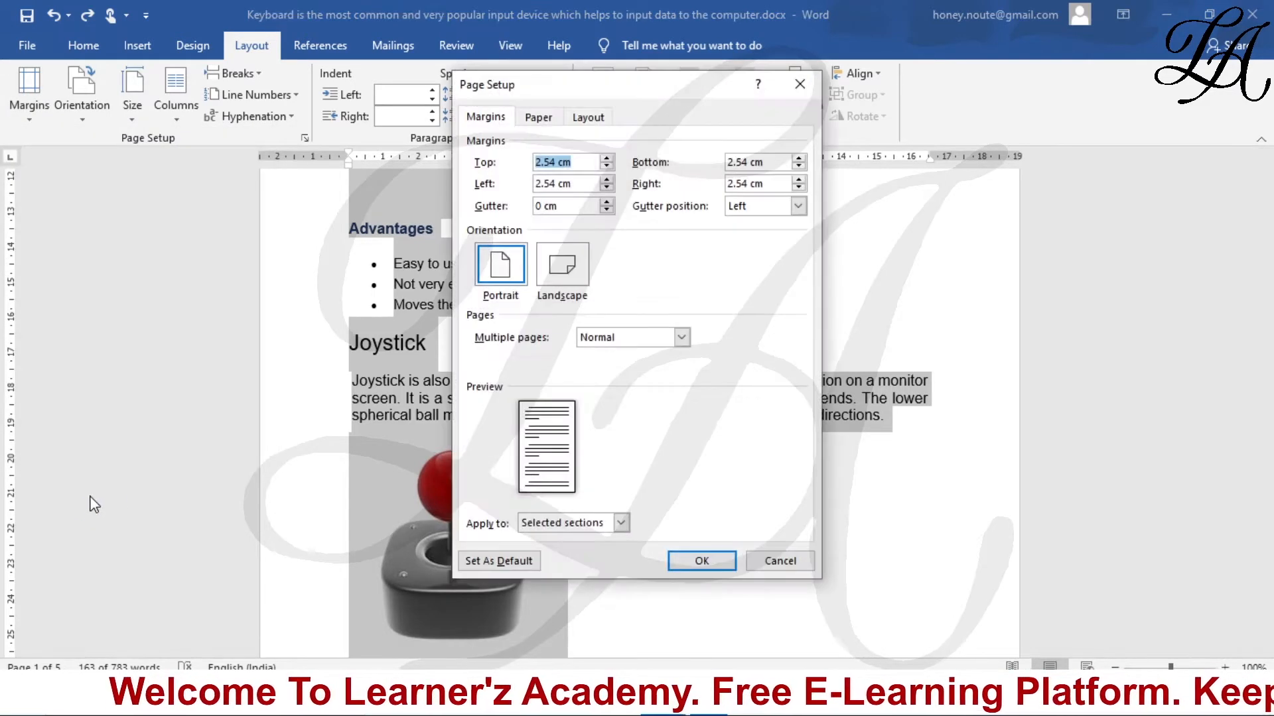
click(621, 524)
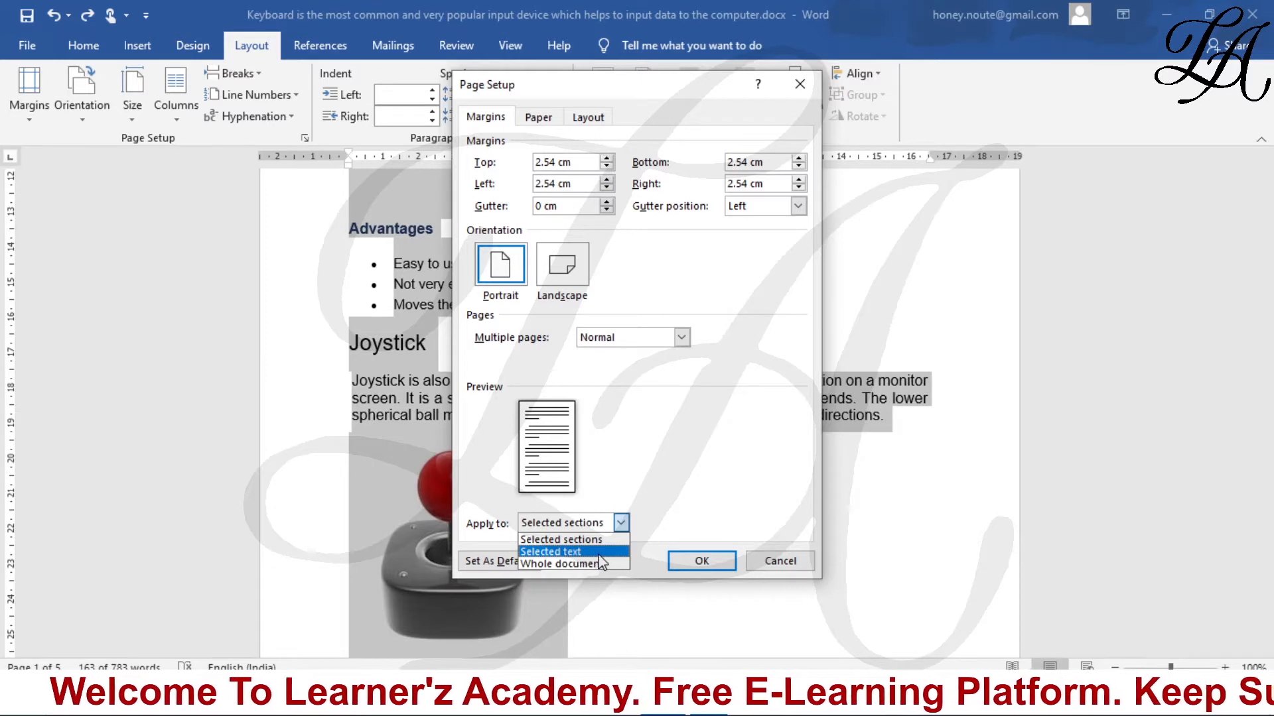
click(759, 288)
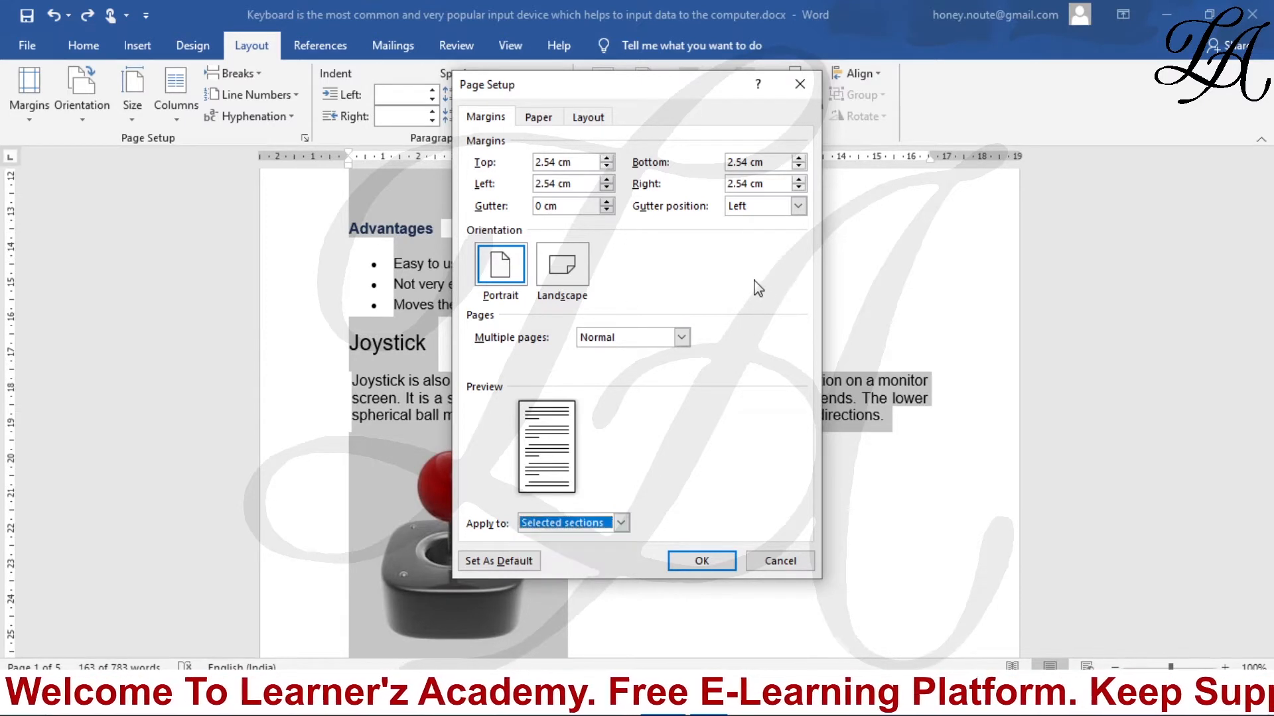
click(607, 159)
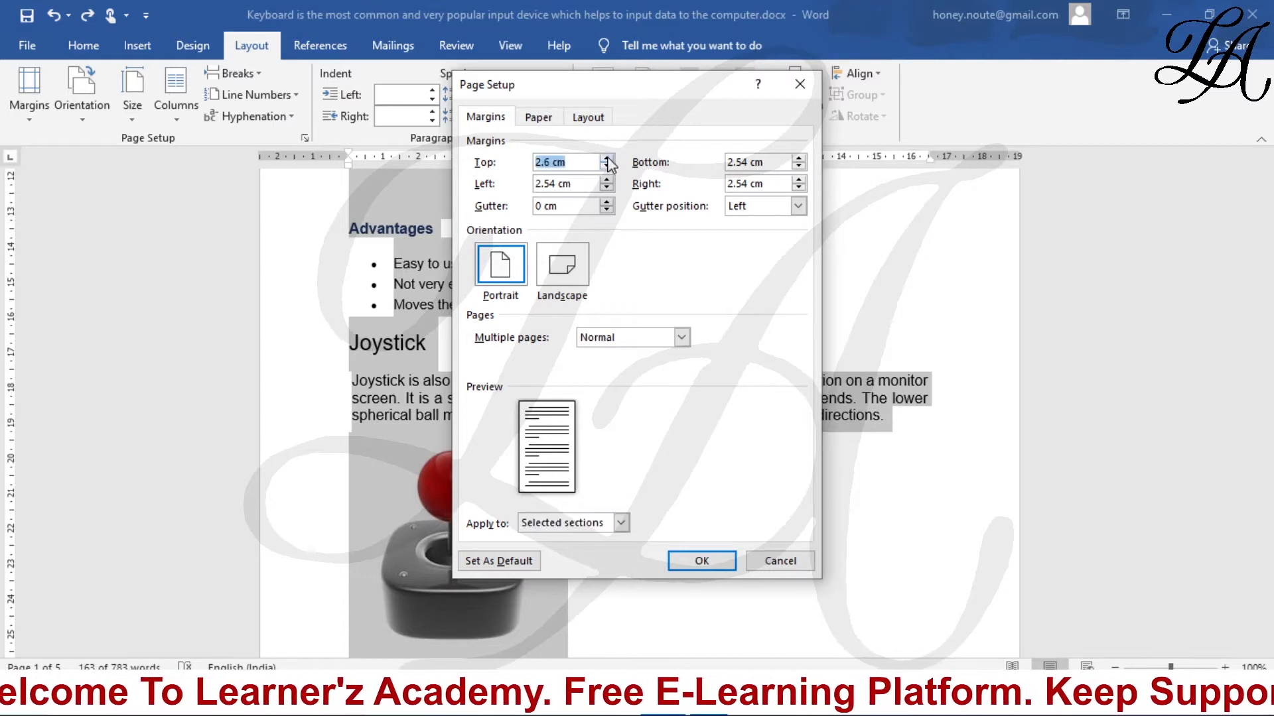
click(606, 159)
click(606, 159)
click(606, 180)
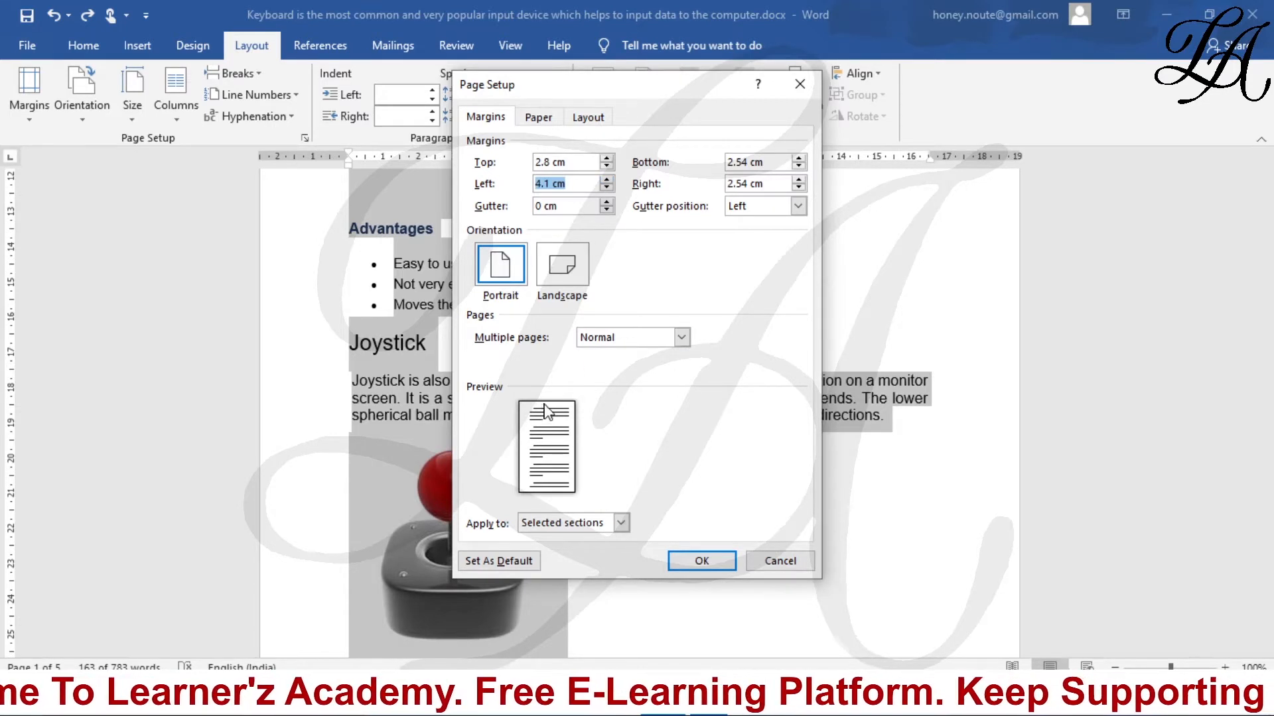
click(621, 524)
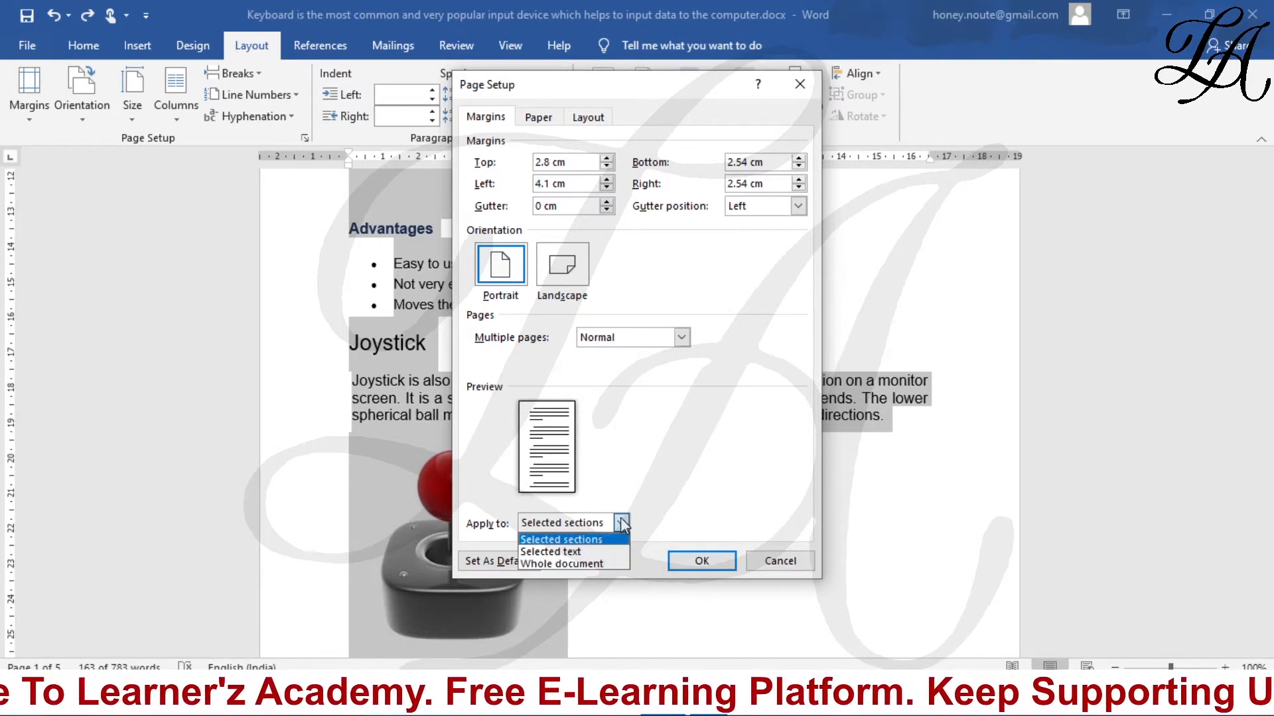
click(579, 553)
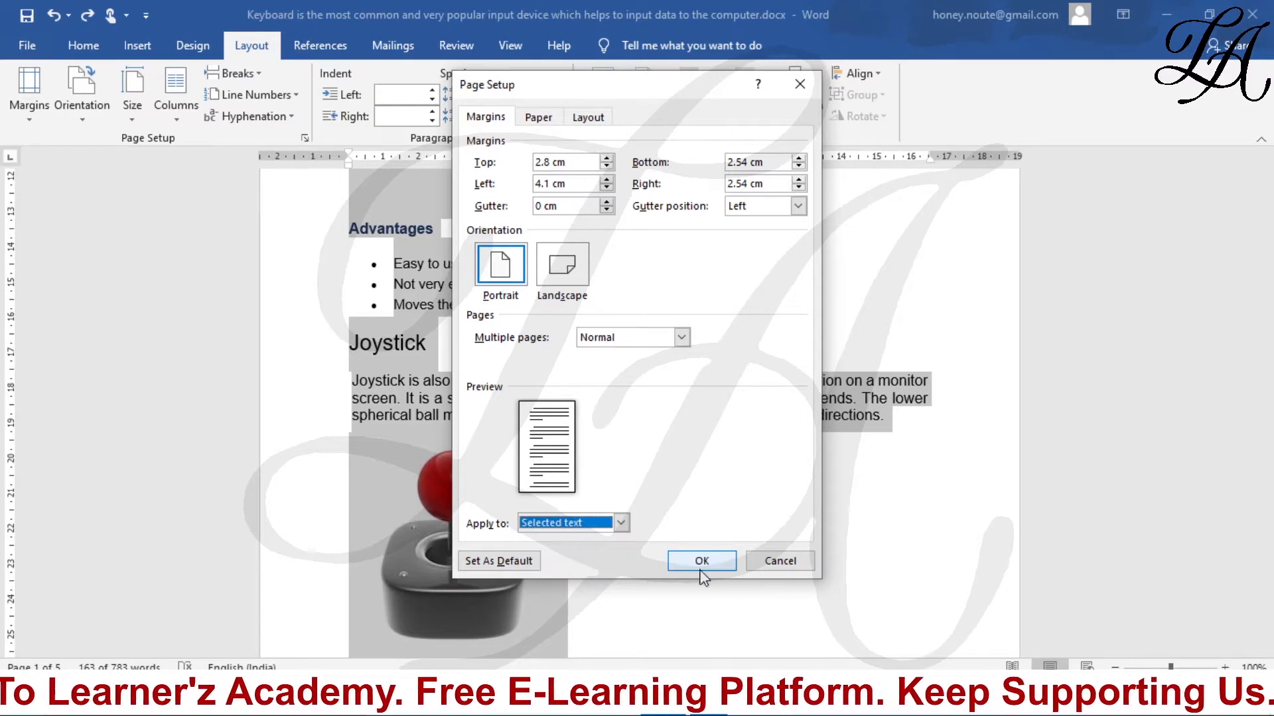
click(702, 561)
Step: Compare the margins of the Mouse pages with the Light Pen page, and view the margin presets for the joystick function paragraph's section
scroll(667, 548, up, 10)
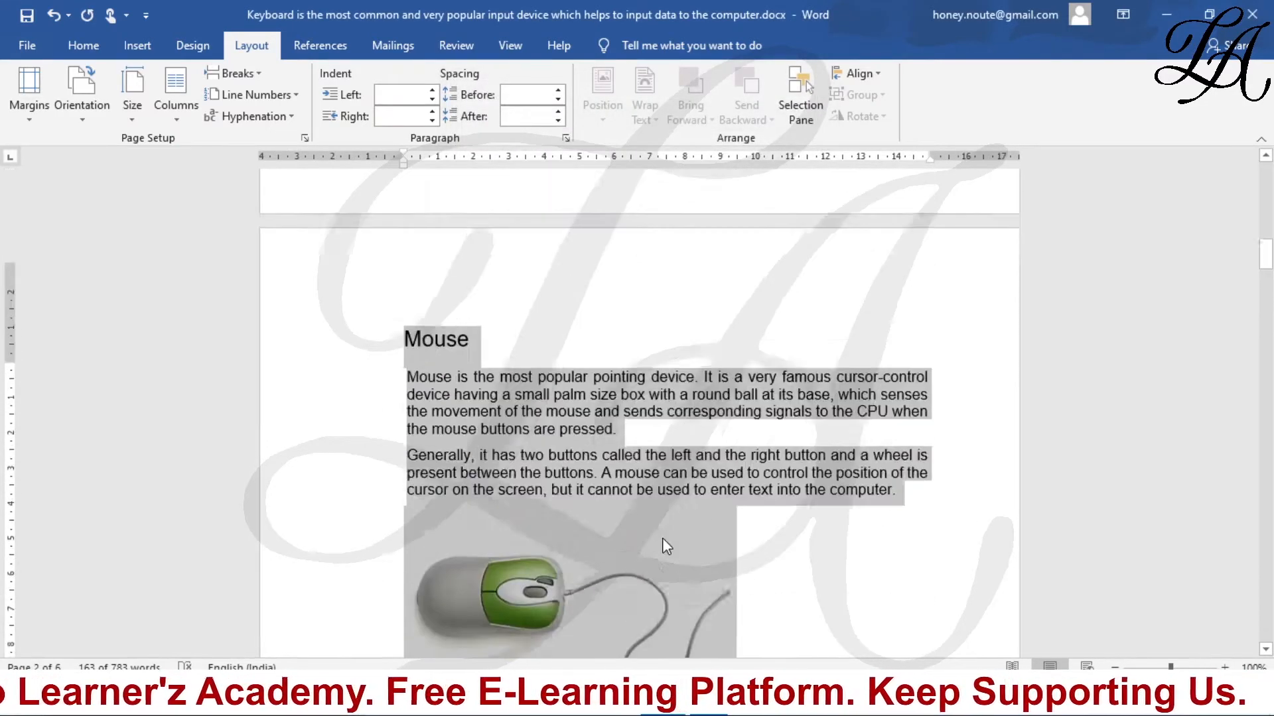
click(606, 565)
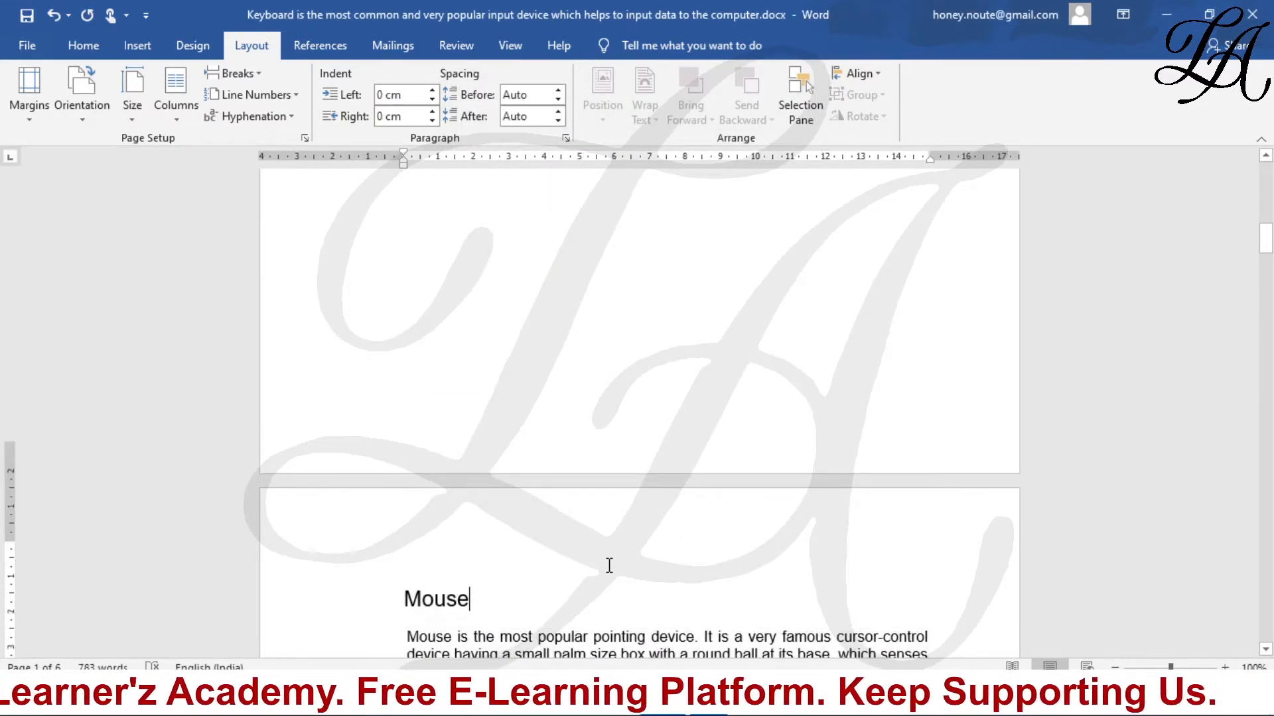
scroll(429, 406, down, 4)
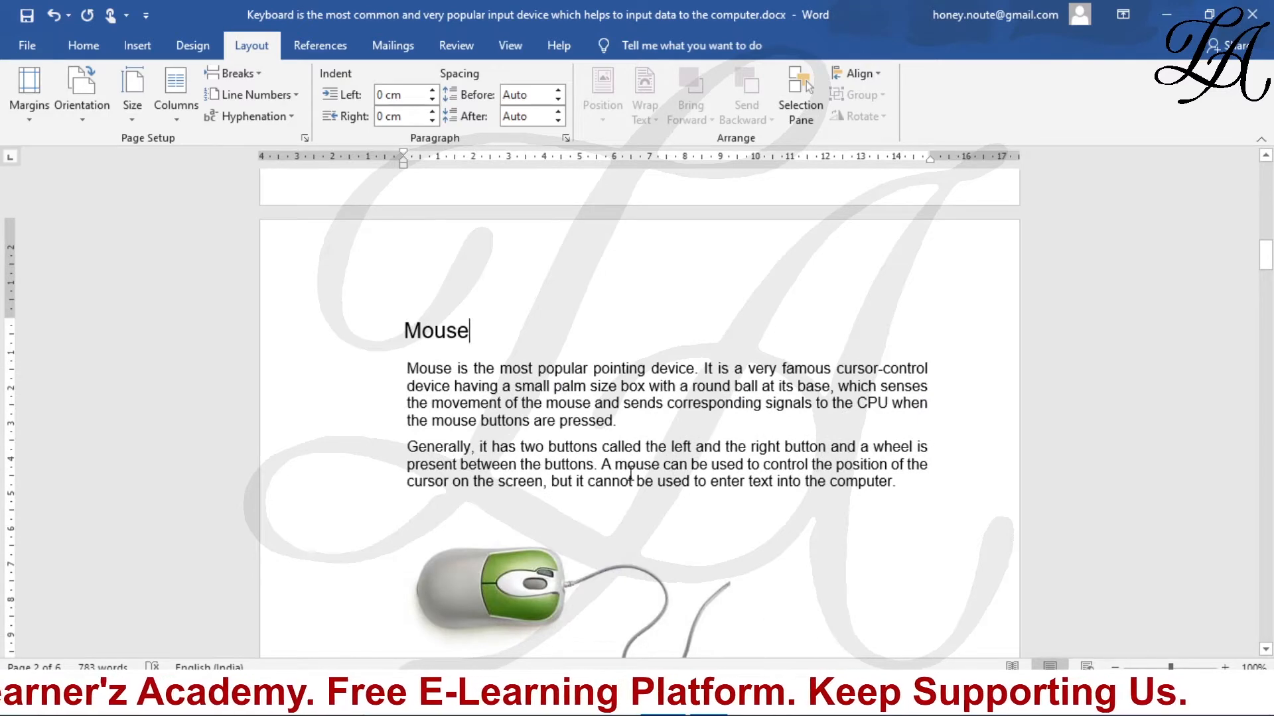
scroll(630, 473, down, 15)
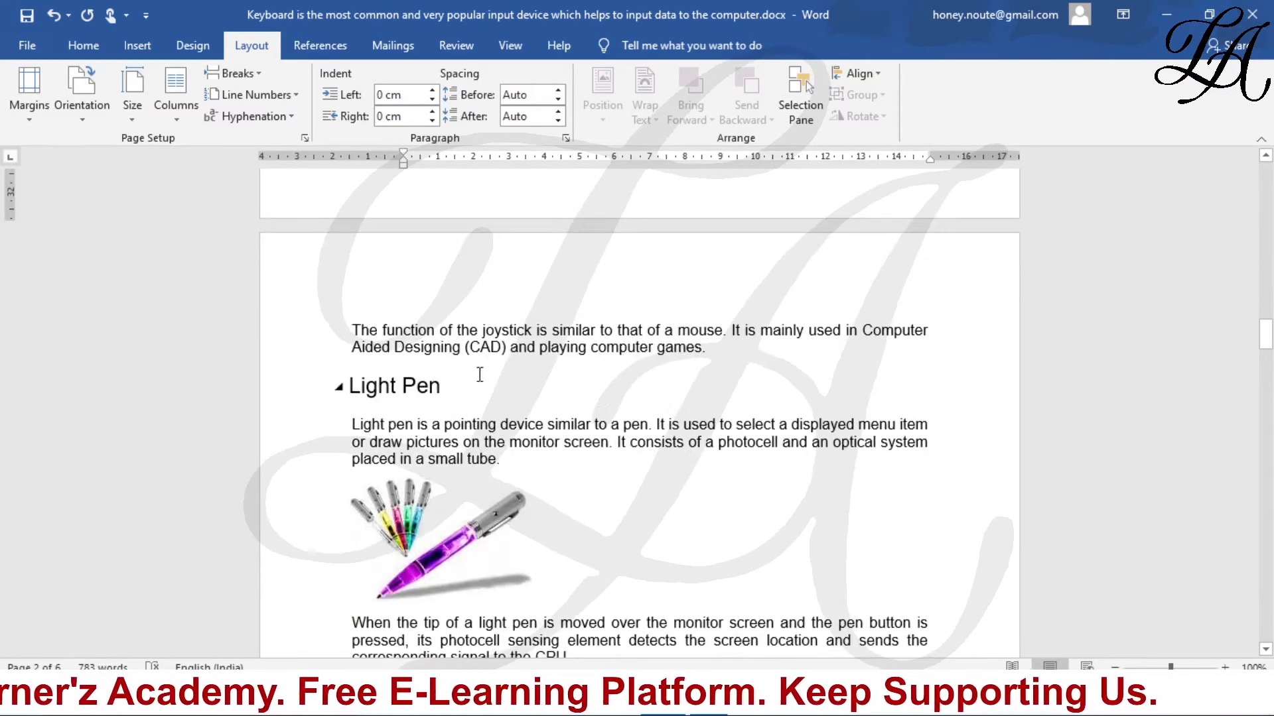
click(587, 344)
click(30, 93)
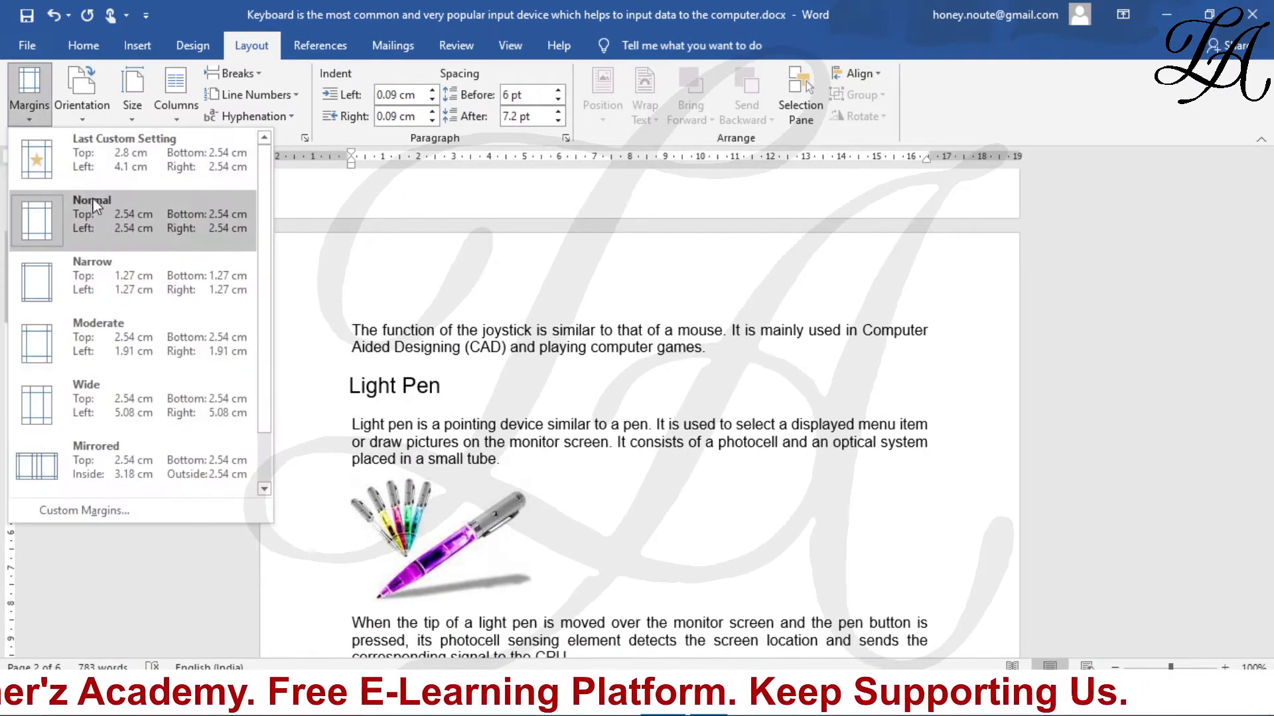
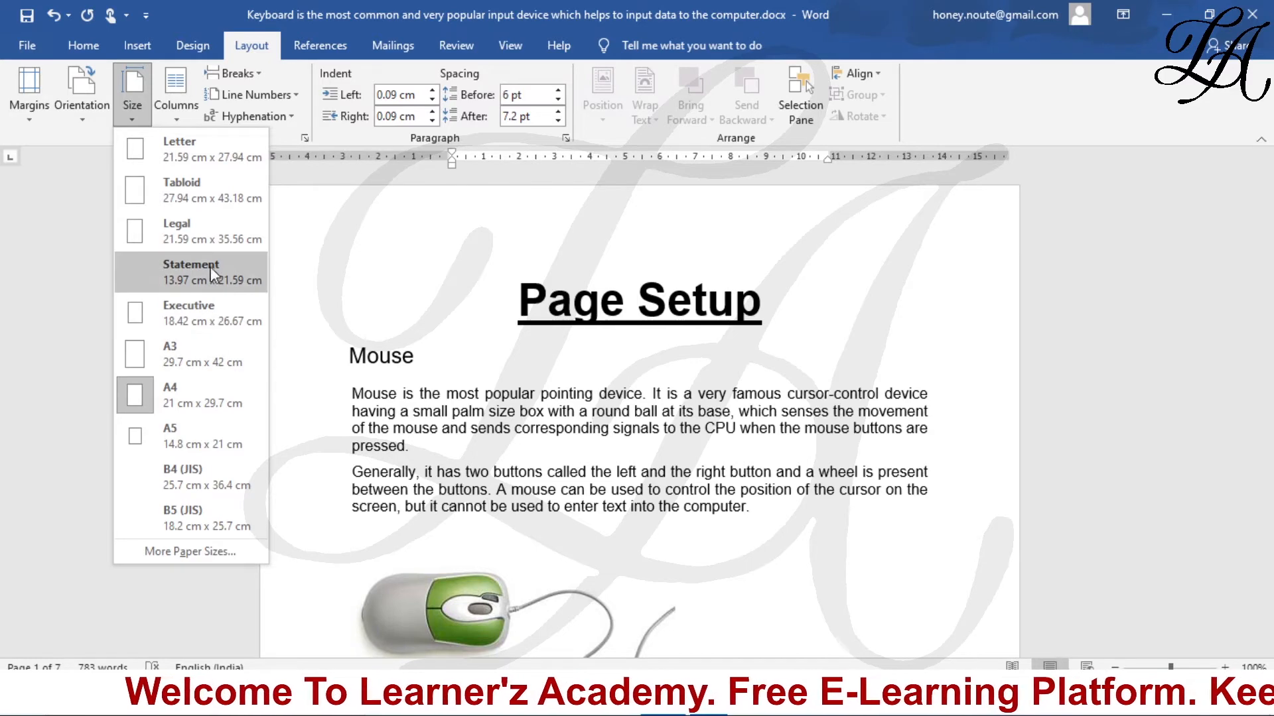
Step: Set the paper size to Legal, 21.59 cm x 35.56 cm, and check the pages back to the Mouse text
click(240, 245)
scroll(228, 245, down, 10)
scroll(501, 497, up, 8)
scroll(504, 488, up, 10)
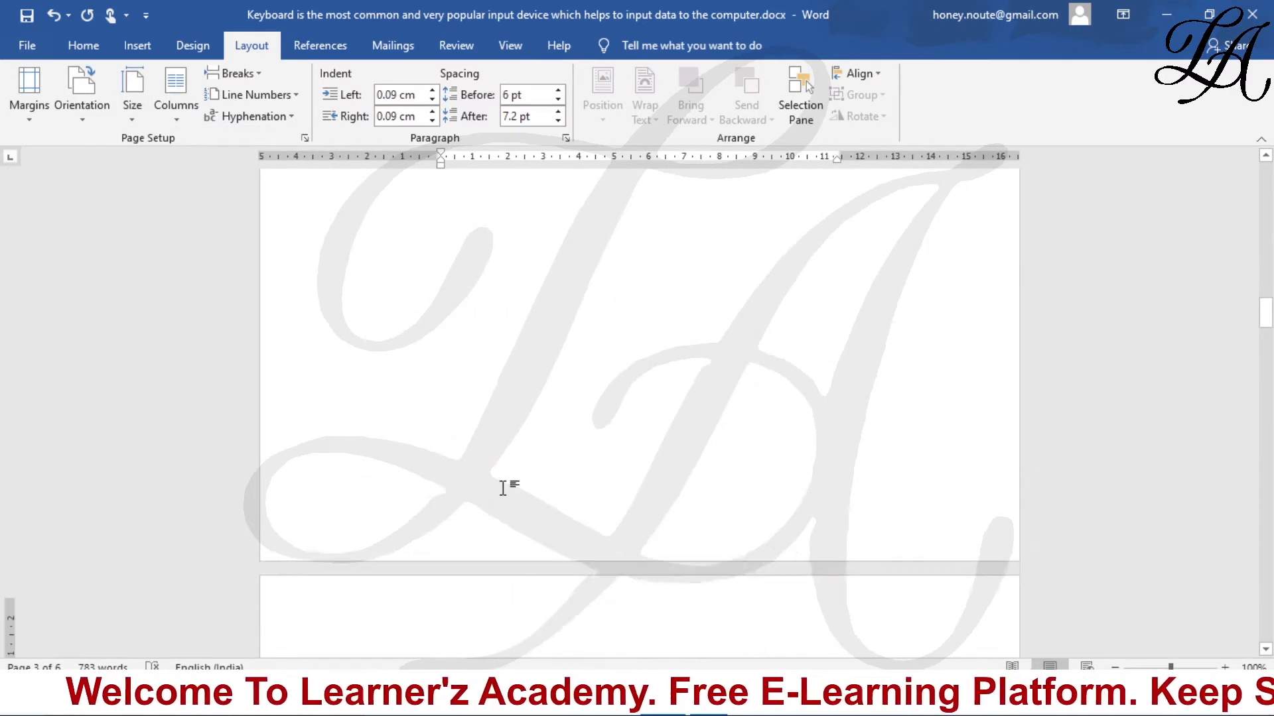
scroll(506, 447, up, 8)
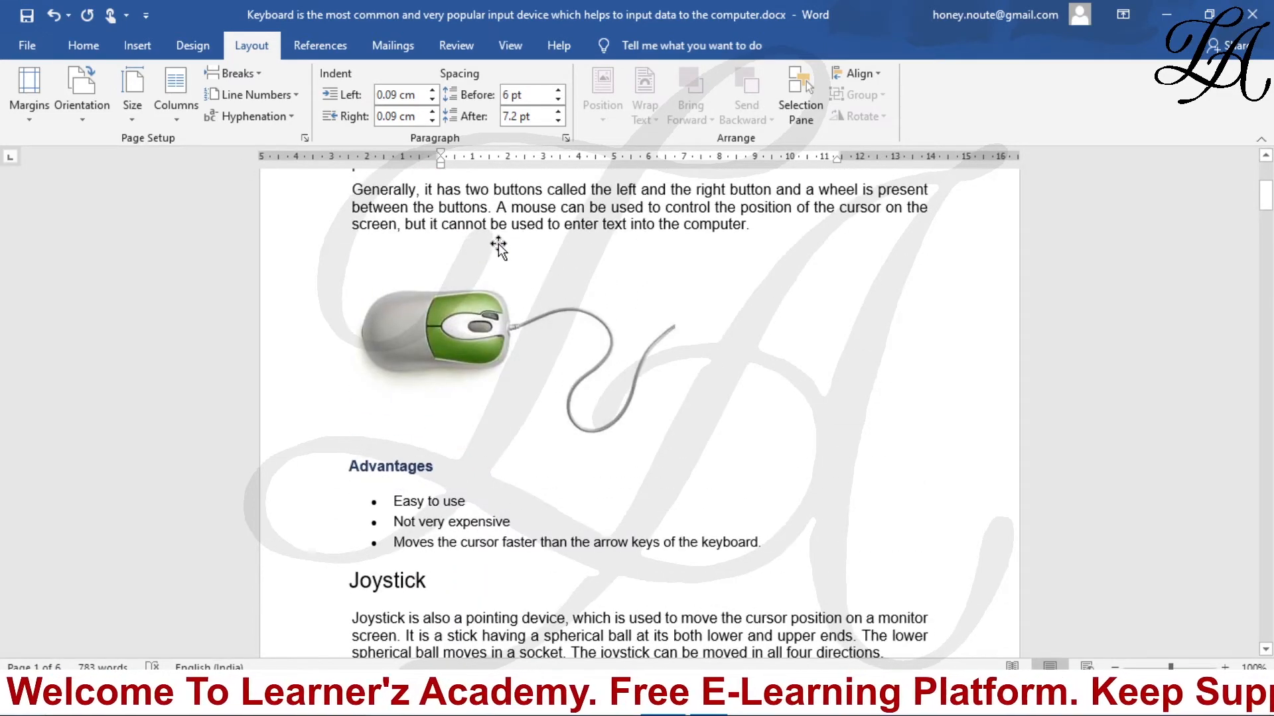
Step: Place the cursor in the second Mouse paragraph on page 1, and view the detailed paper size settings without changing them
click(498, 219)
scroll(487, 264, up, 4)
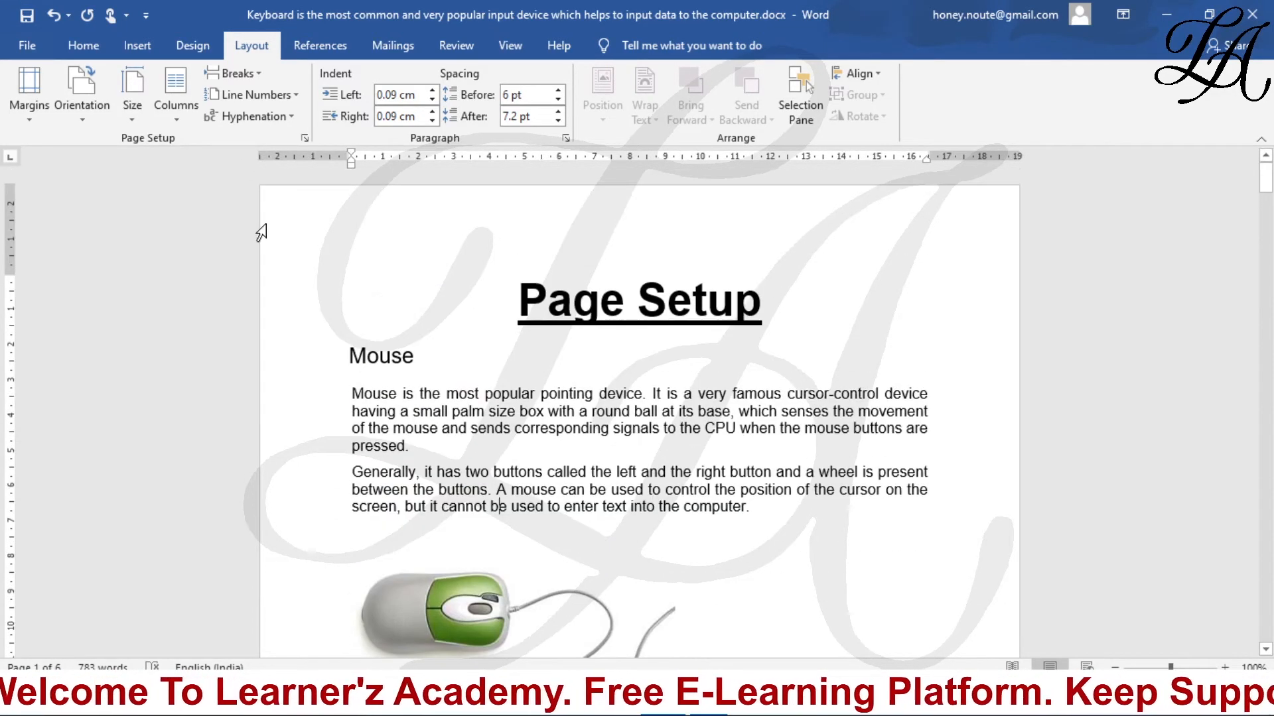
click(134, 106)
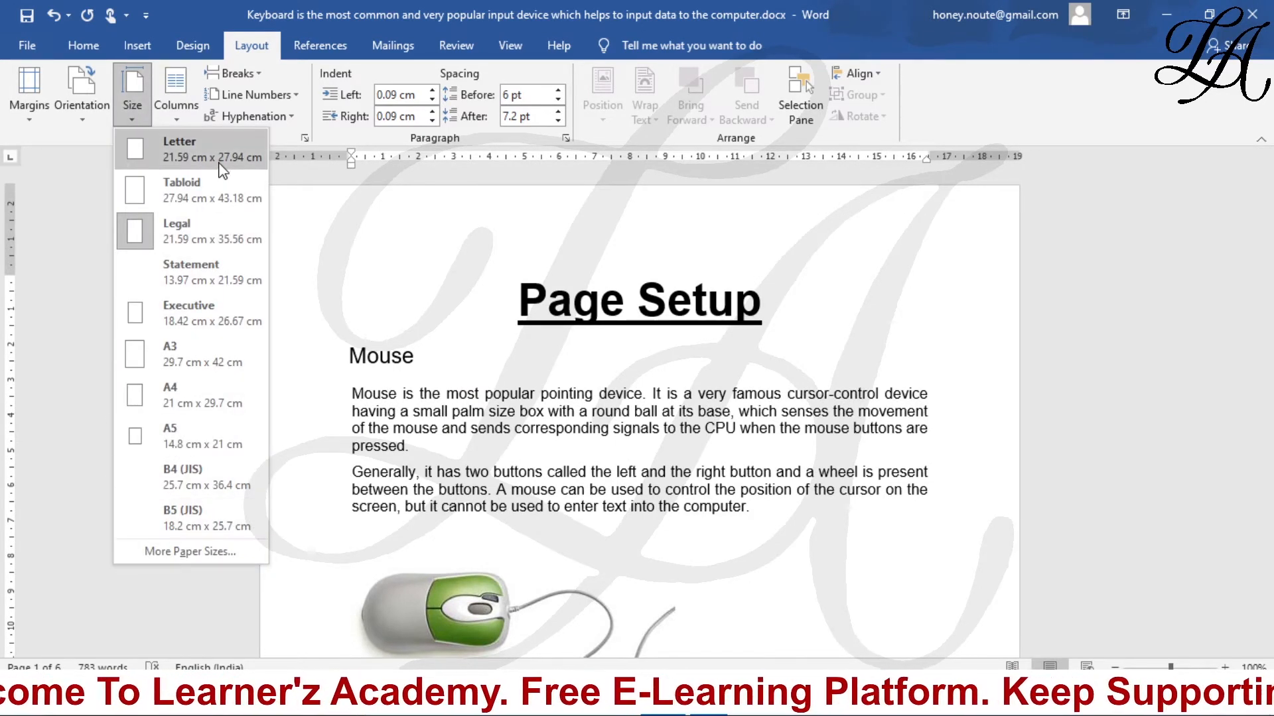
click(197, 552)
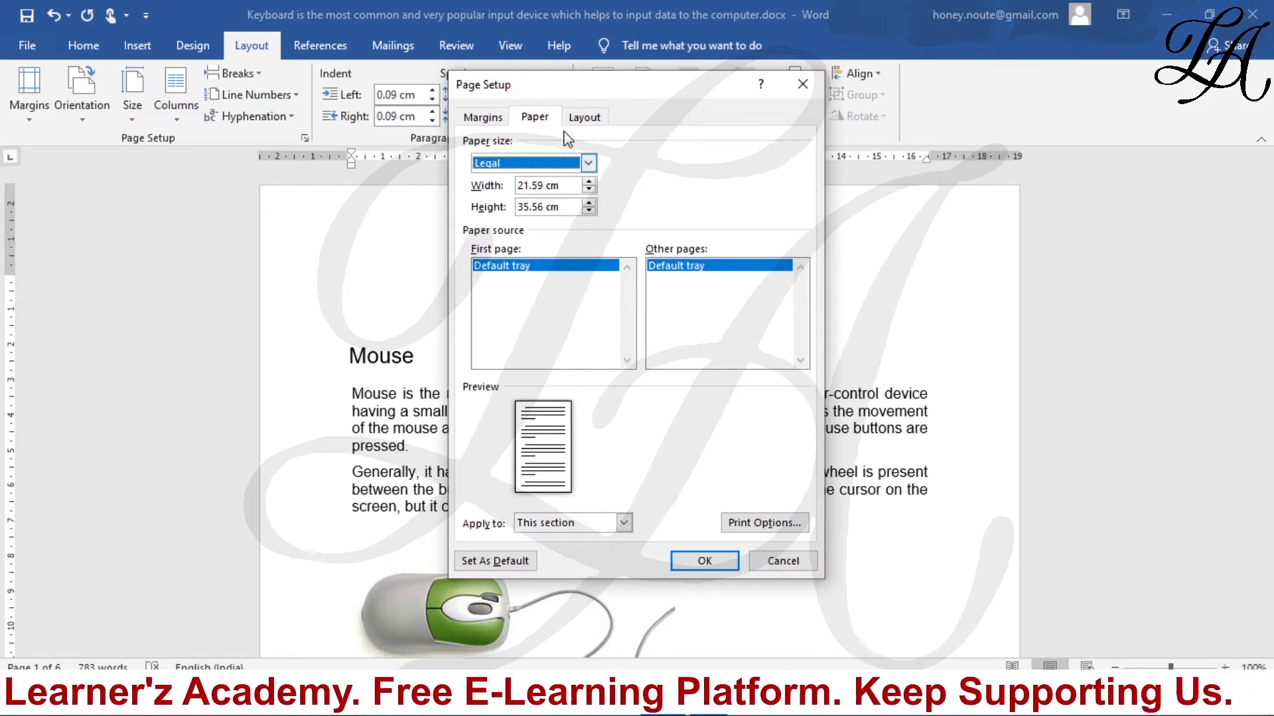
click(802, 84)
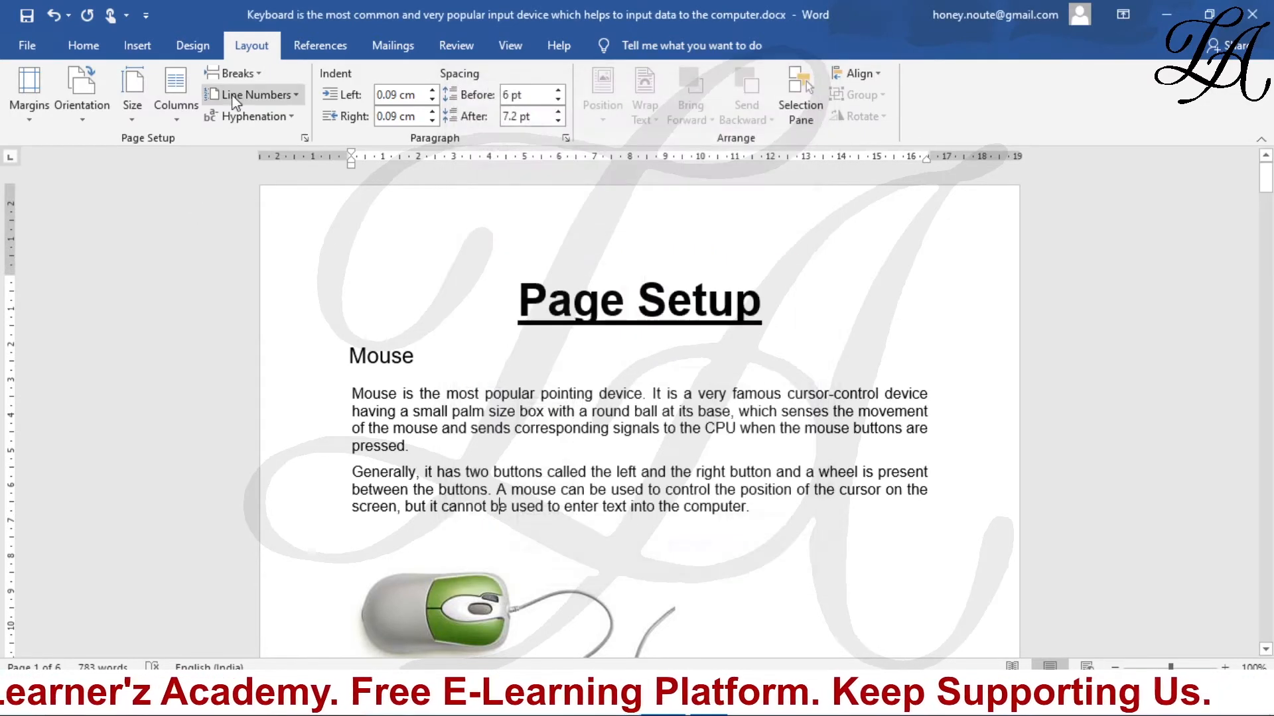
click(149, 119)
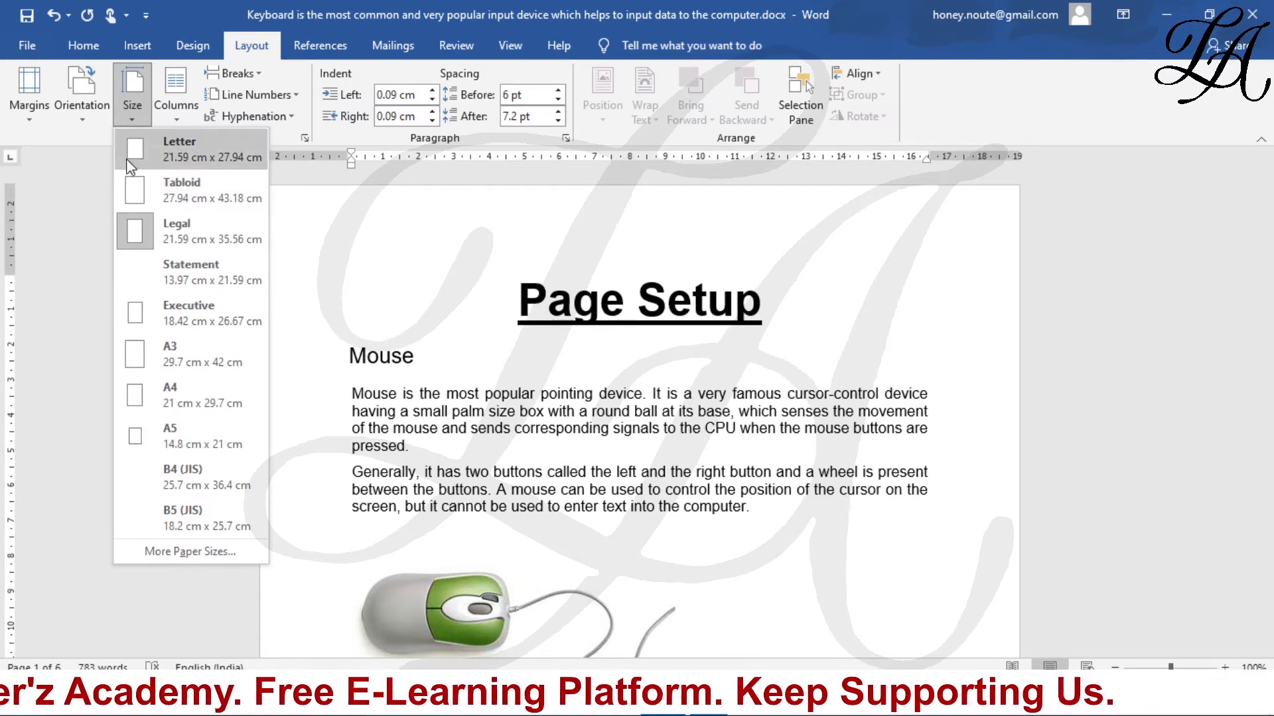
click(159, 553)
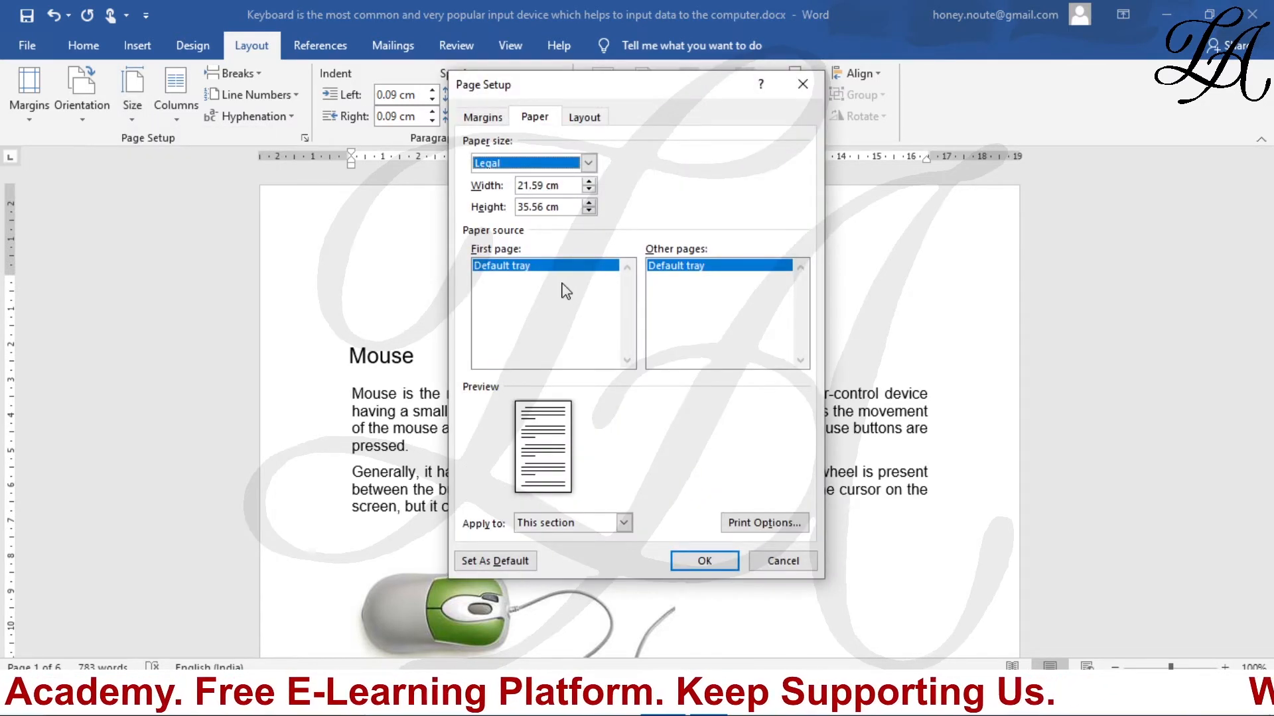
click(588, 181)
click(588, 181)
click(587, 181)
click(587, 181)
click(588, 181)
click(588, 181)
click(587, 181)
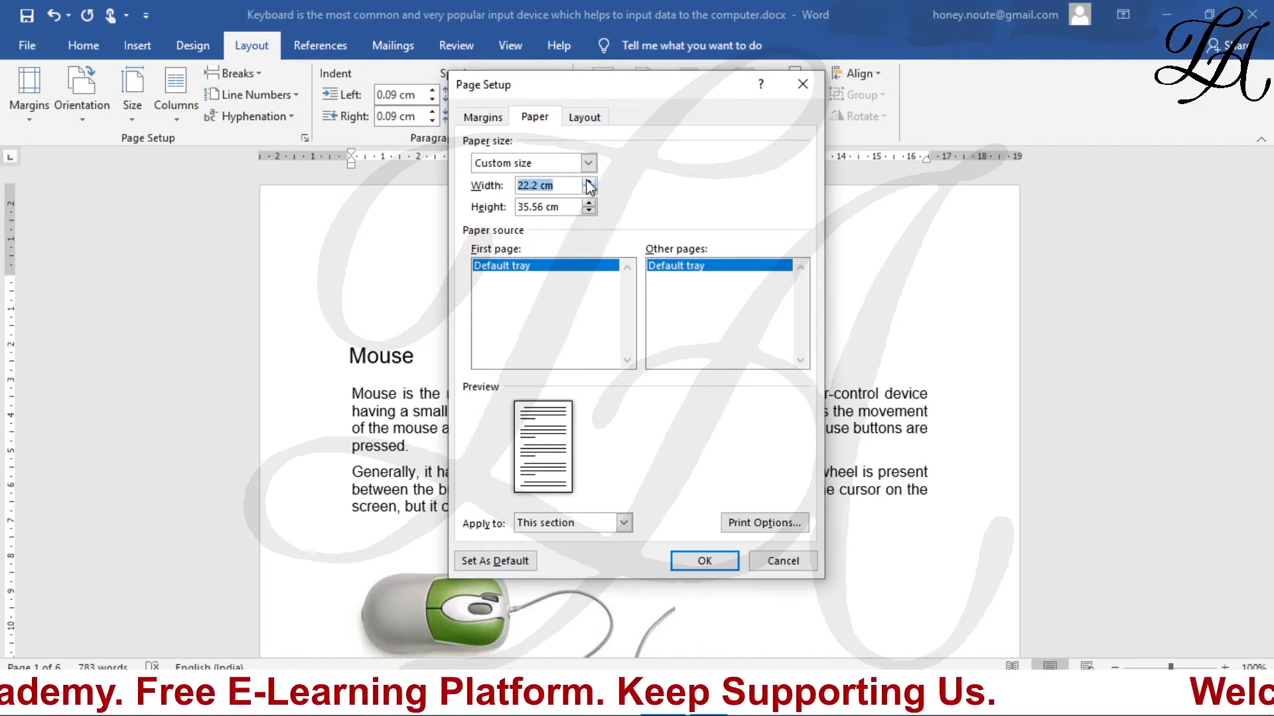
key(Tab)
click(588, 203)
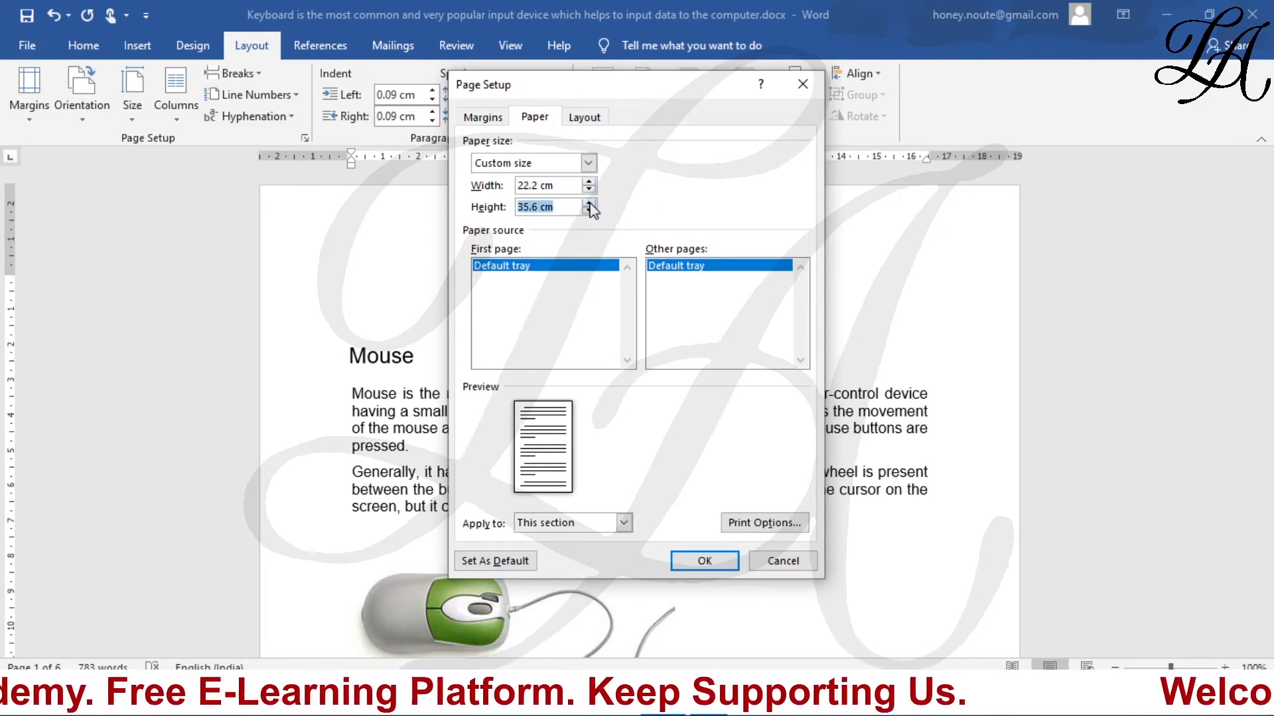
click(589, 204)
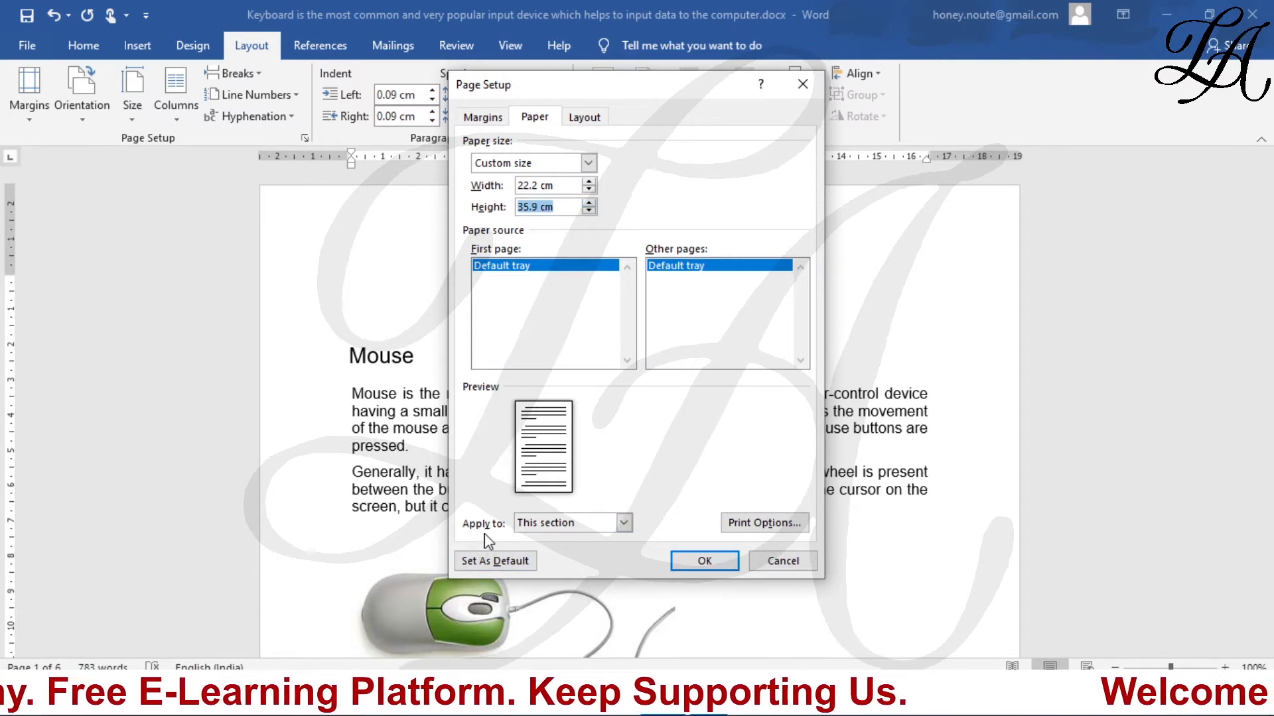
click(625, 526)
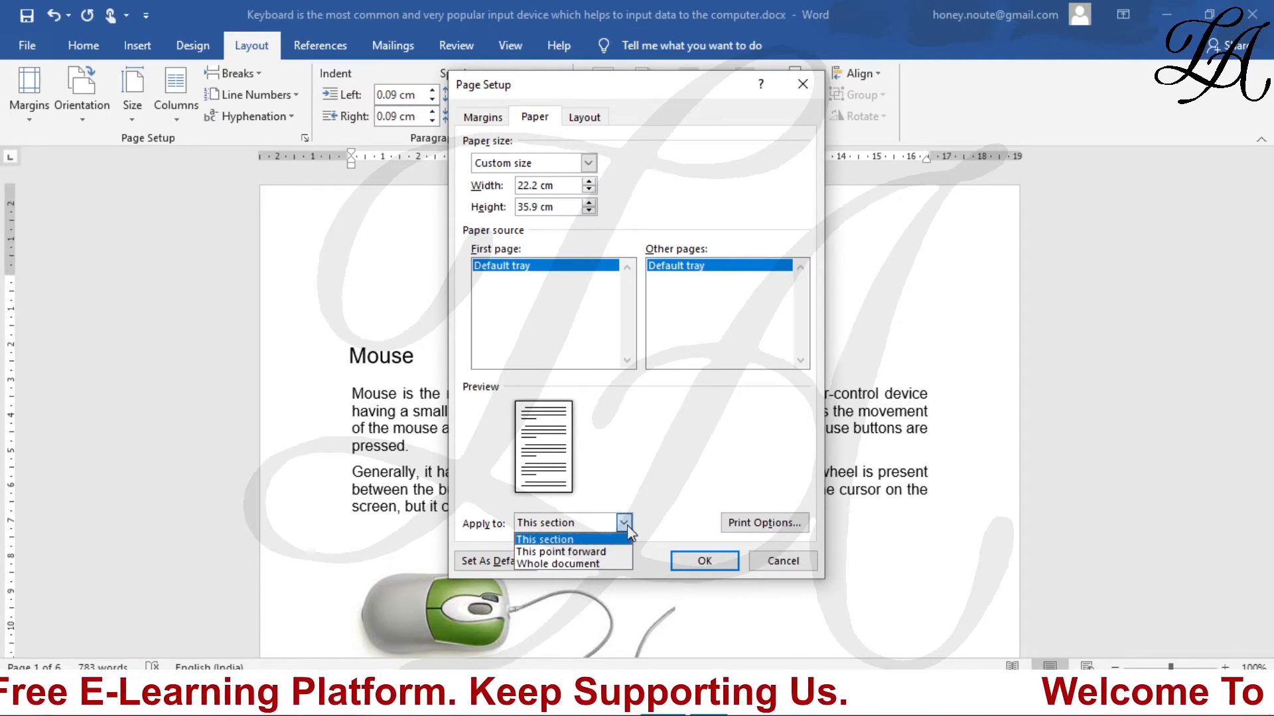
click(556, 553)
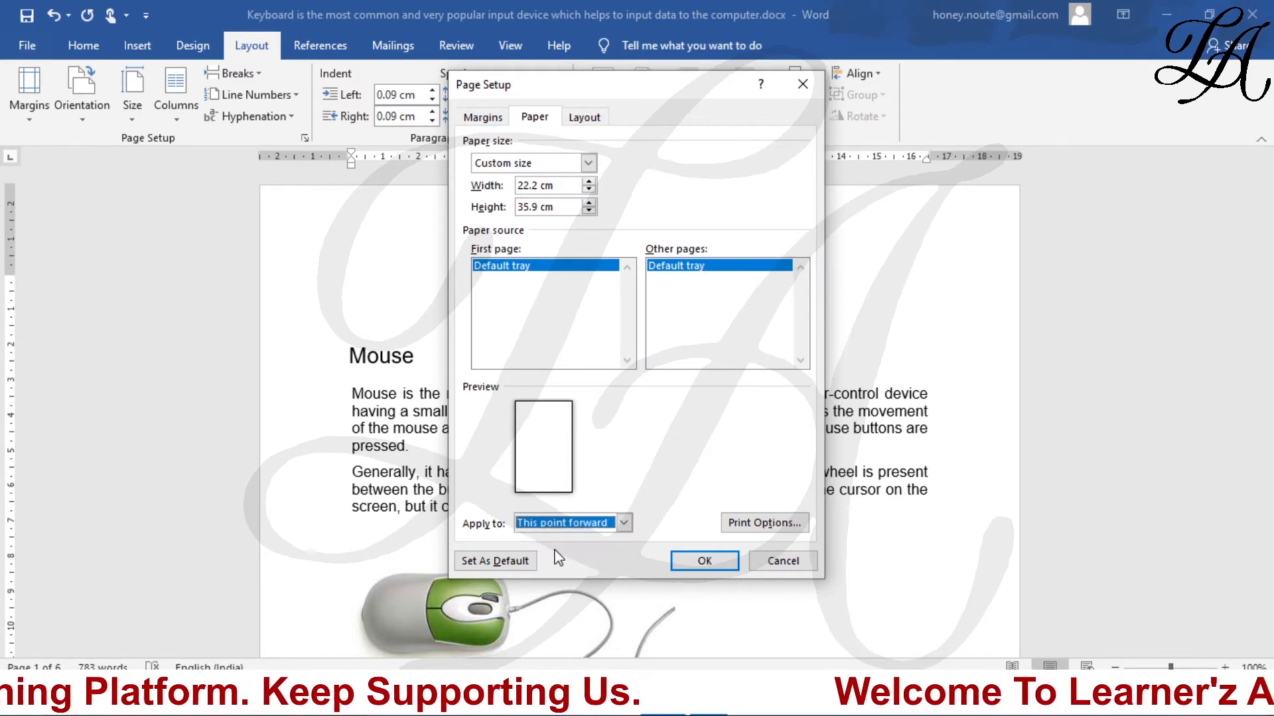
click(684, 562)
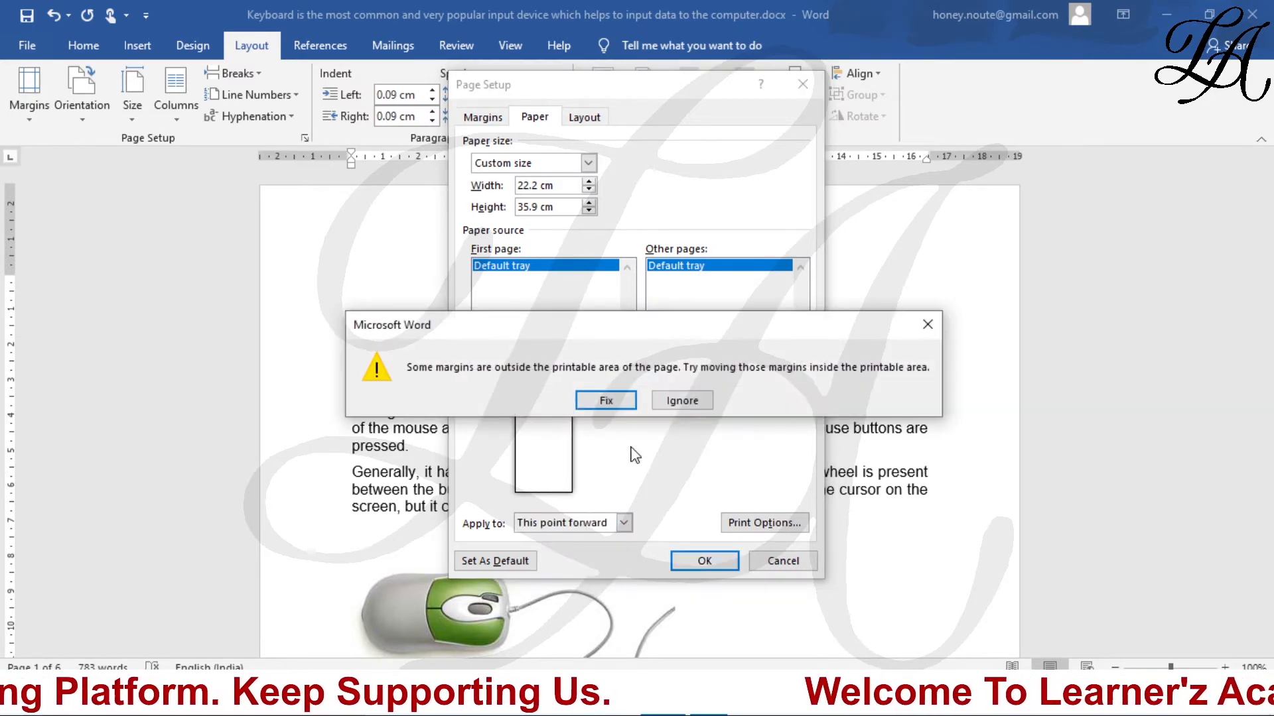
click(616, 406)
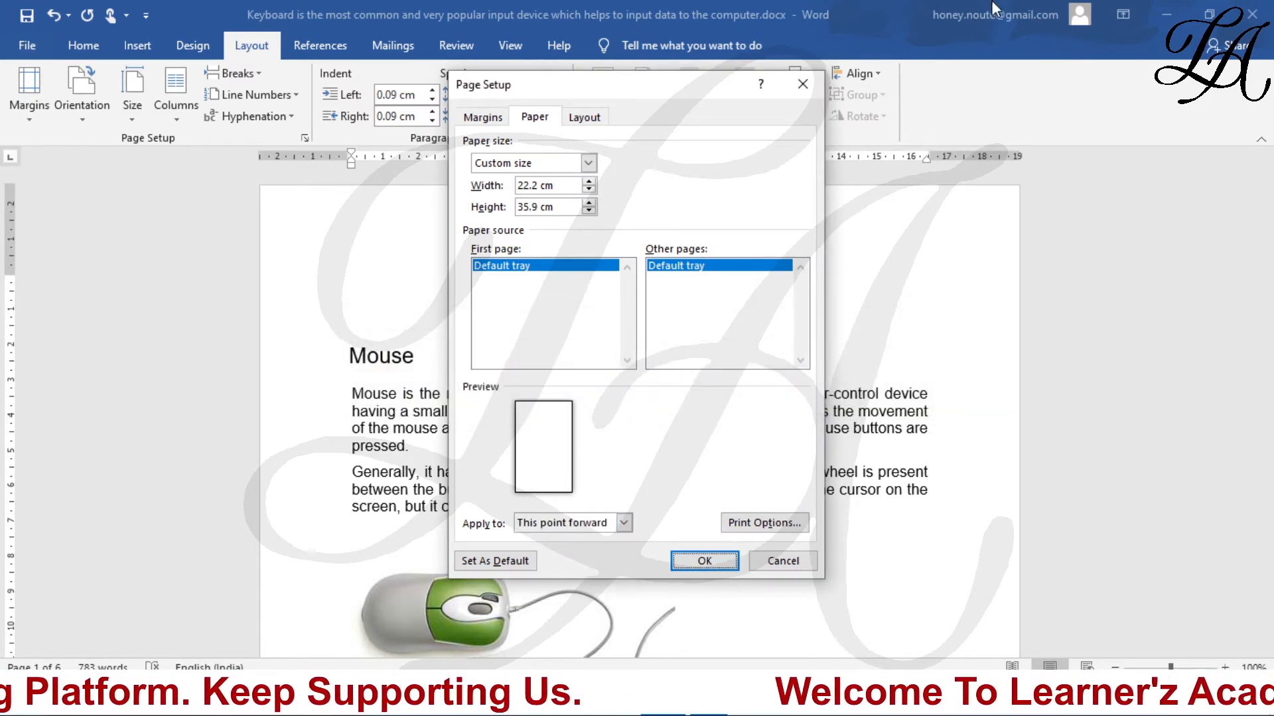
click(802, 85)
Step: Apply a custom paper size of 22.4 cm x 34.6 cm from the end of the second Mouse paragraph forward, ignoring the printable-area margin problem
click(757, 512)
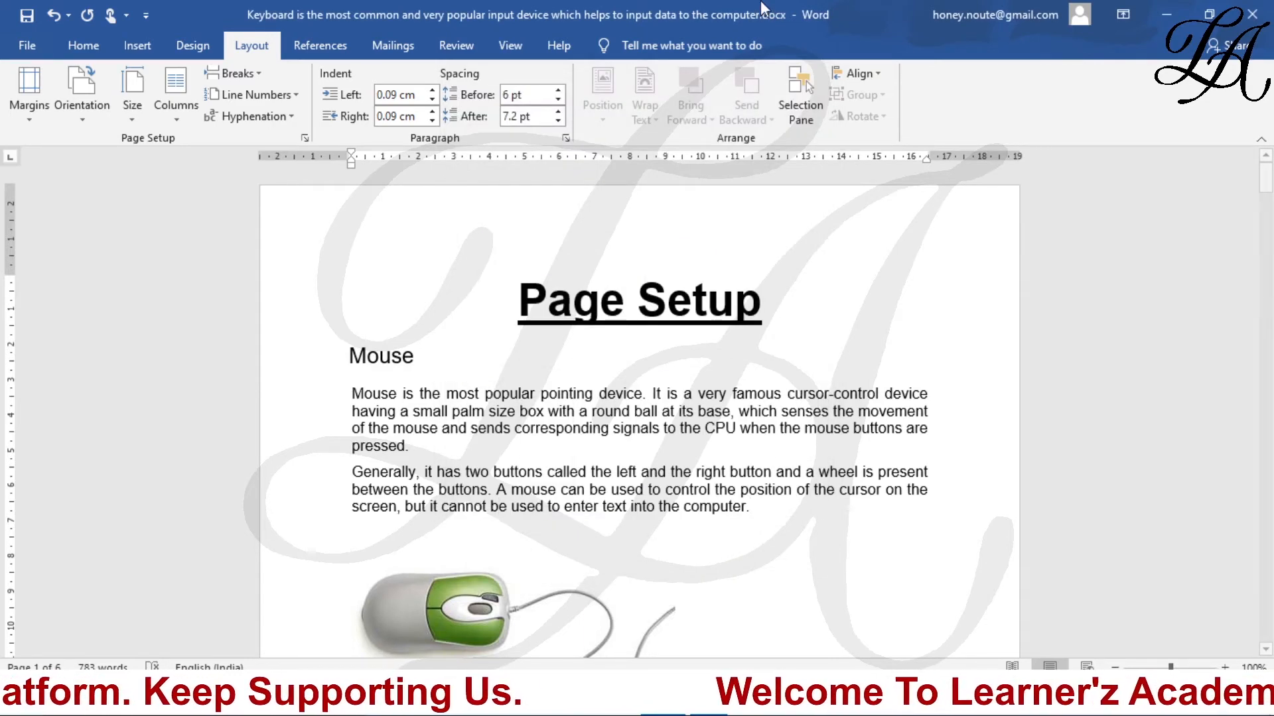
click(132, 93)
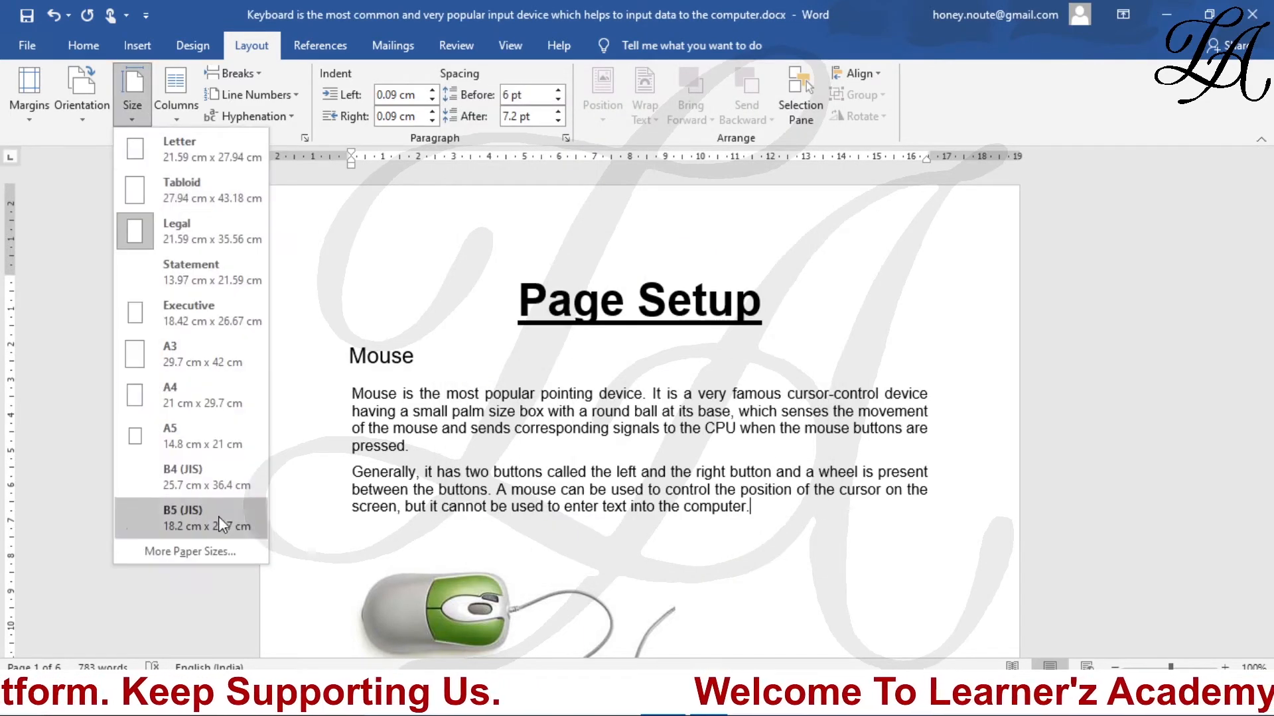
click(213, 551)
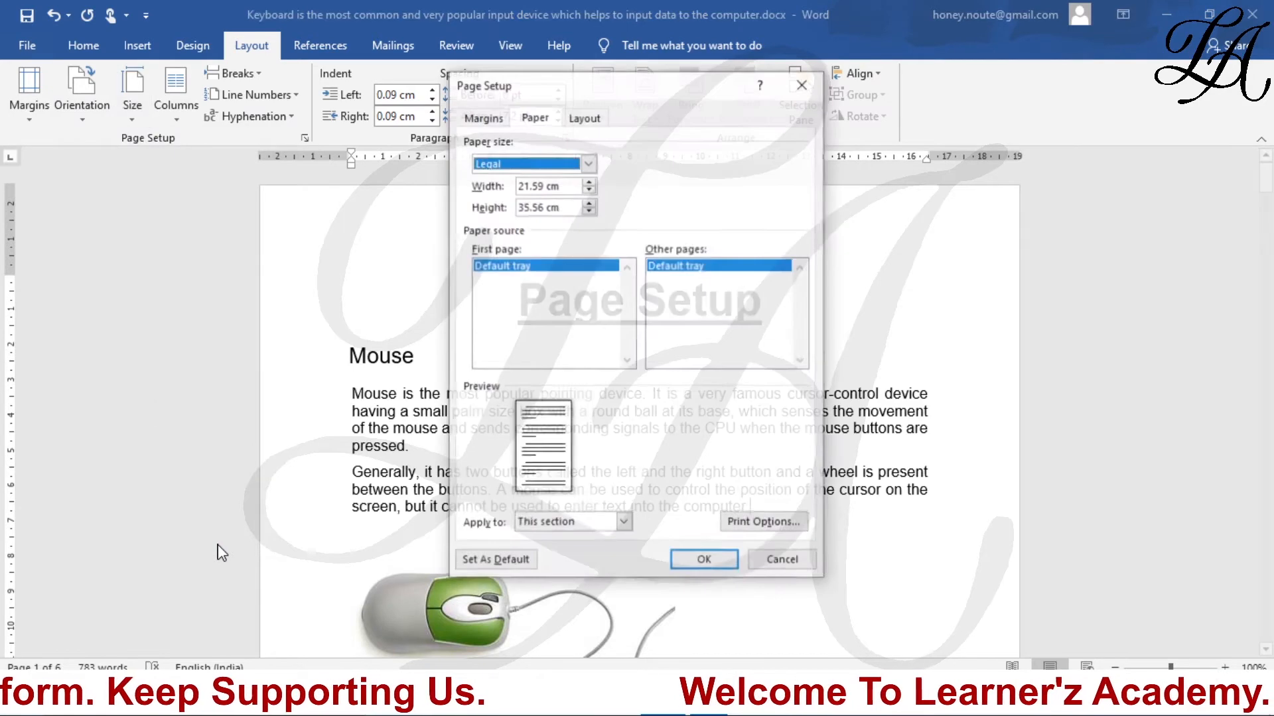
click(624, 523)
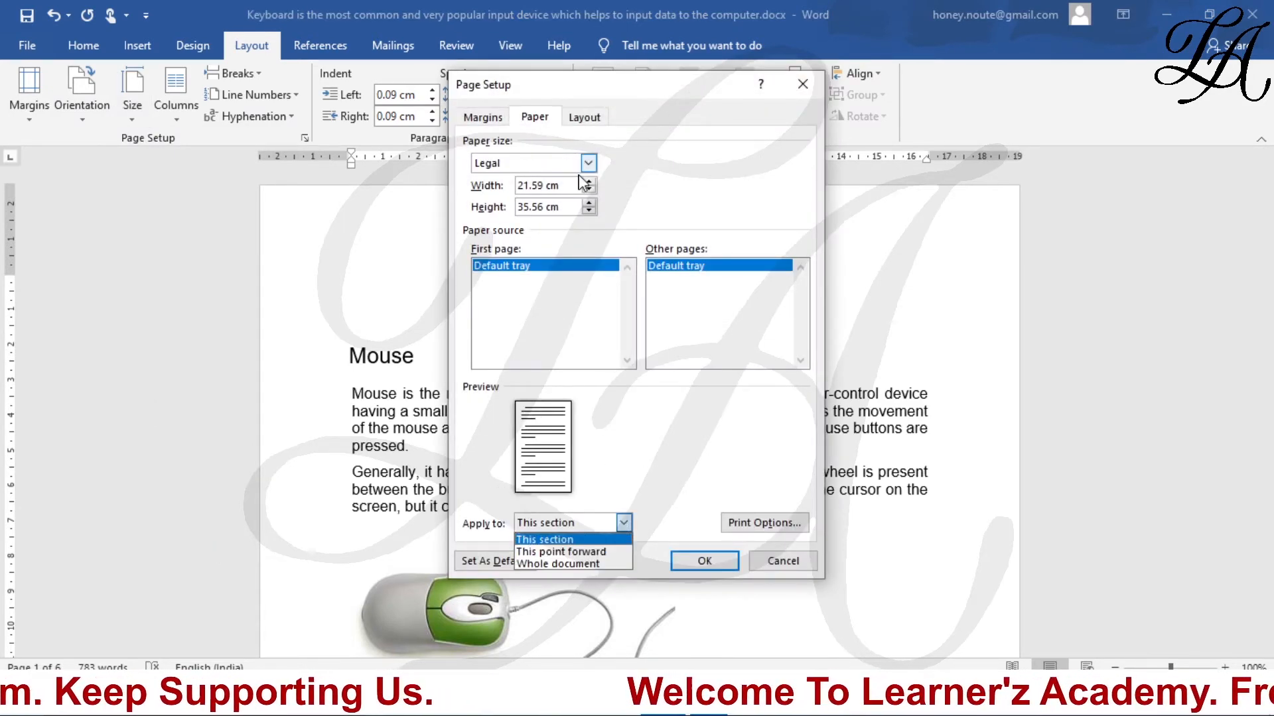
click(590, 185)
click(589, 184)
click(590, 185)
click(590, 185)
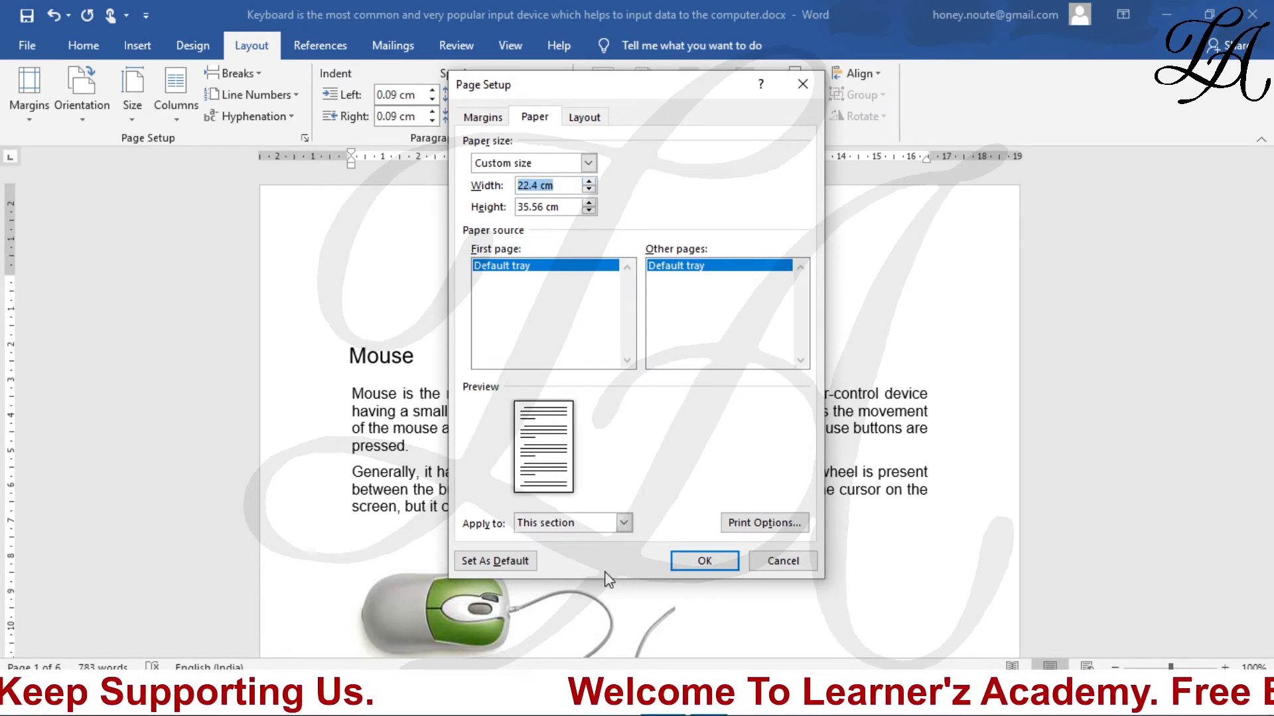
click(590, 209)
click(590, 210)
click(590, 210)
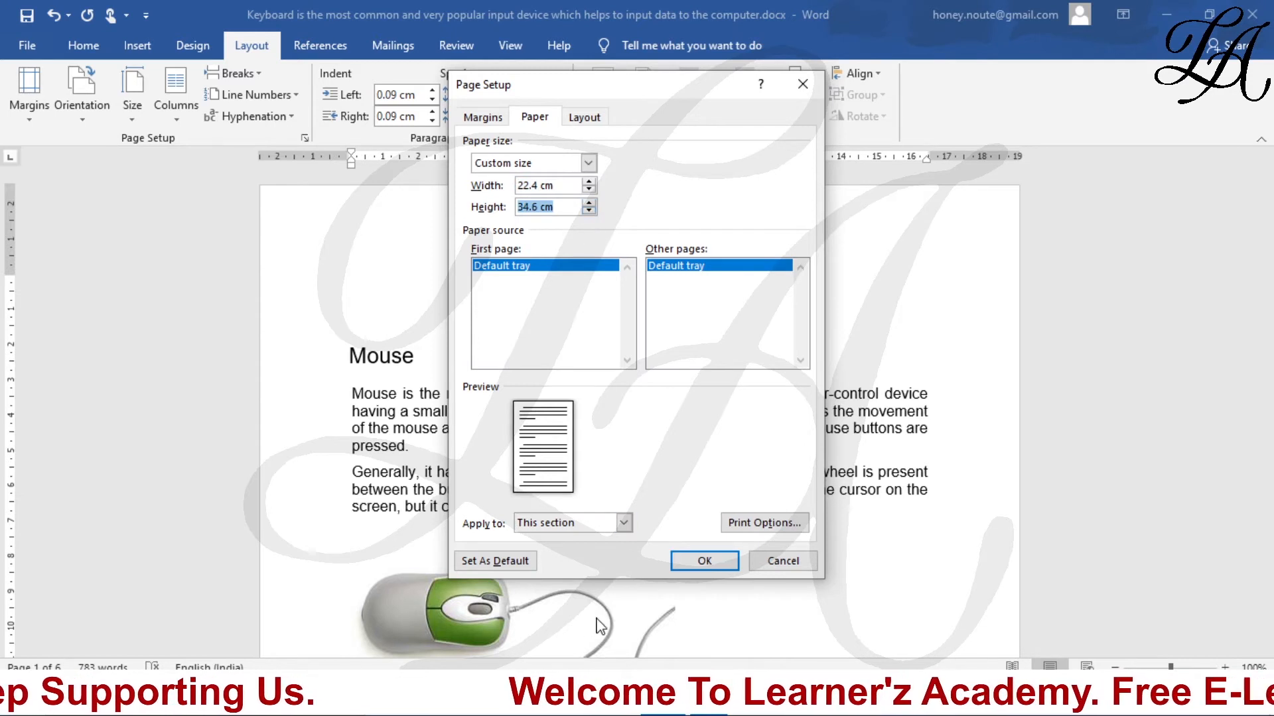
click(623, 523)
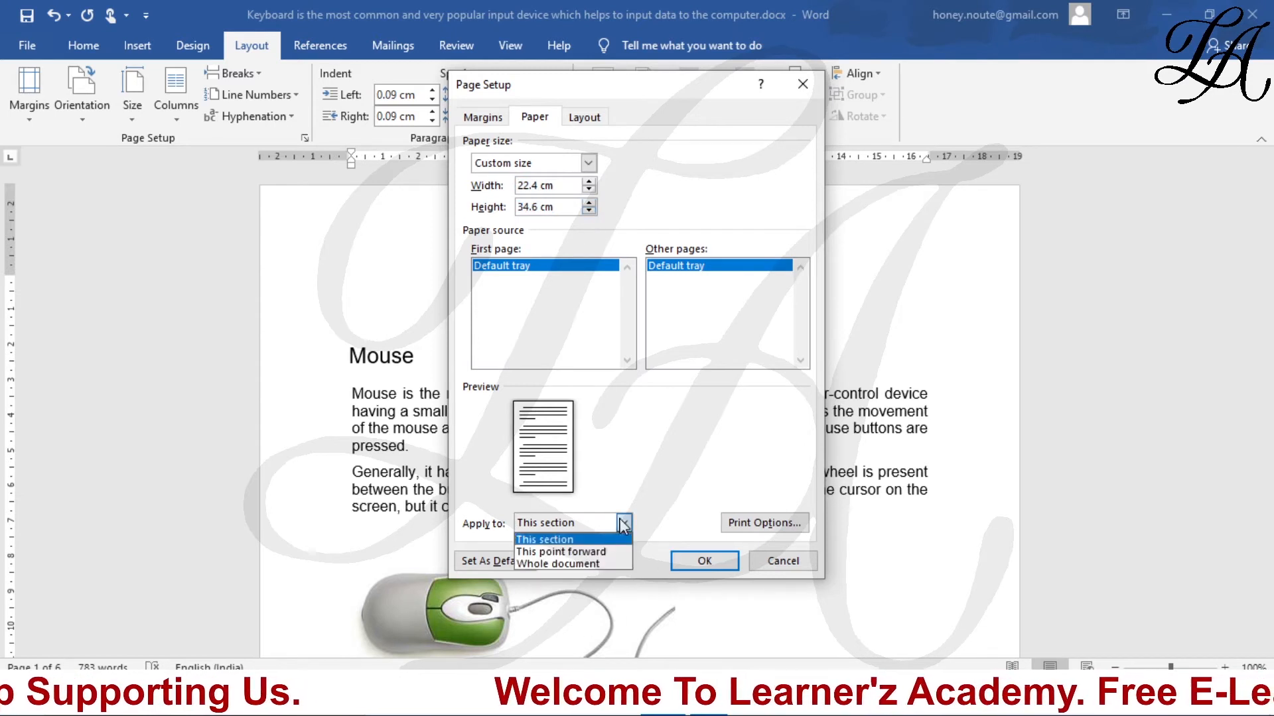
click(597, 556)
click(681, 560)
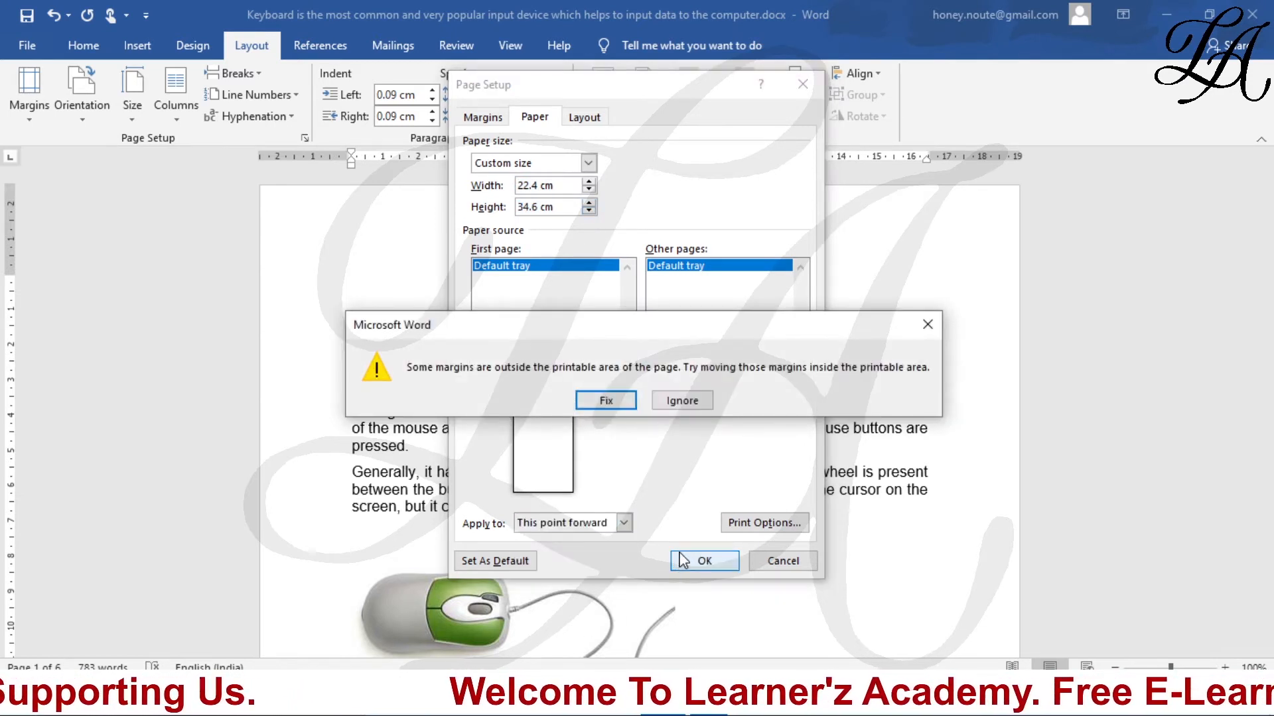
click(678, 400)
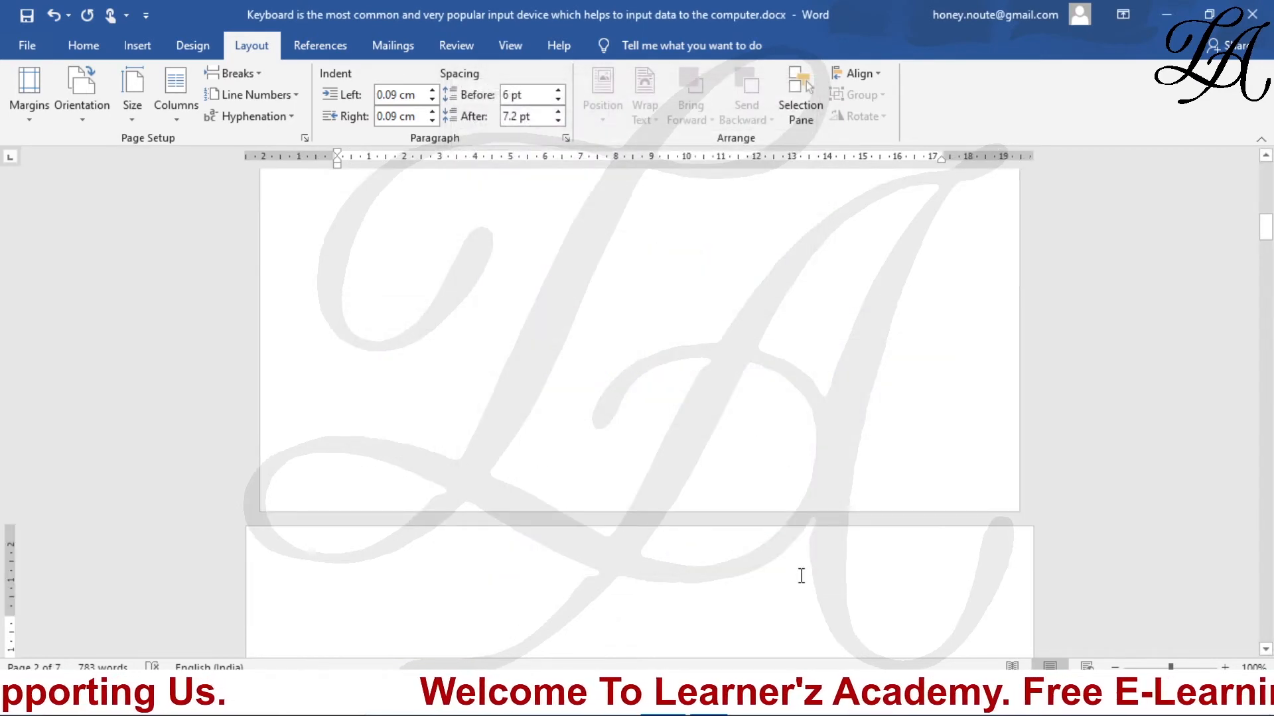
Step: Compare the page sizes before and after the size change, and check the paper size preset used on page 1
scroll(802, 576, down, 10)
scroll(803, 571, down, 5)
scroll(804, 564, up, 8)
scroll(804, 564, up, 15)
scroll(805, 549, up, 2)
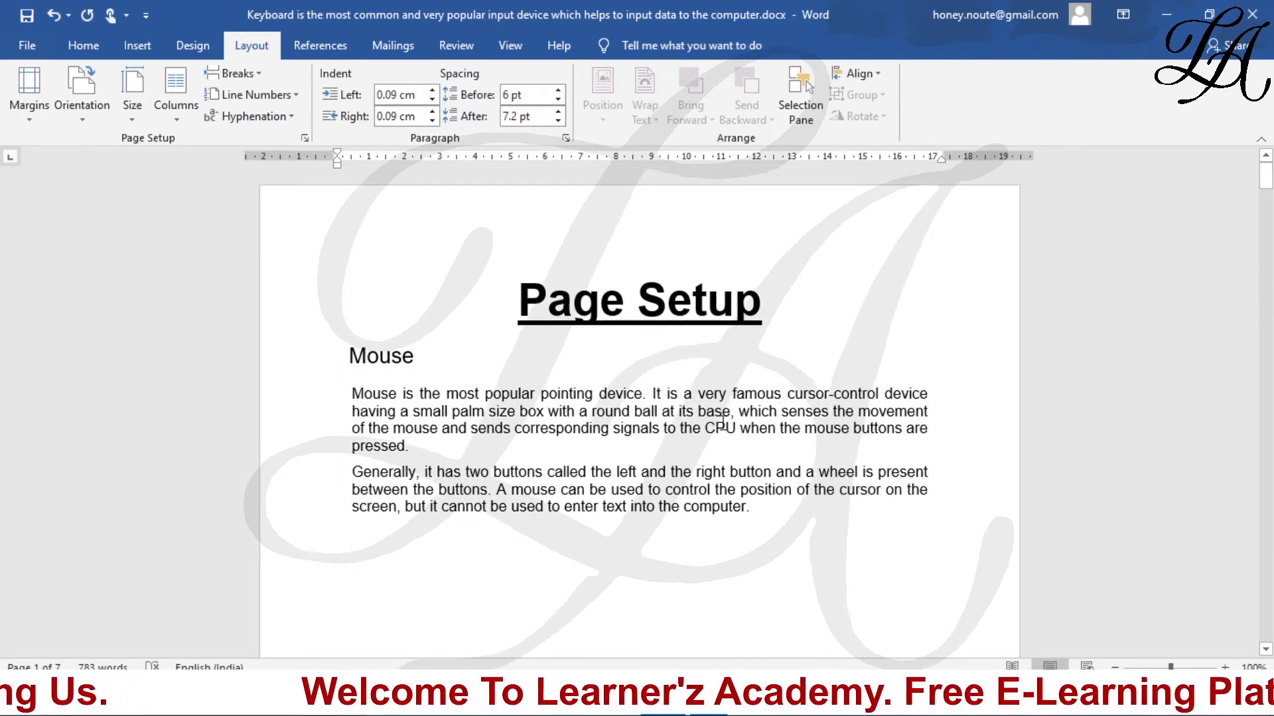
click(135, 107)
scroll(627, 438, down, 12)
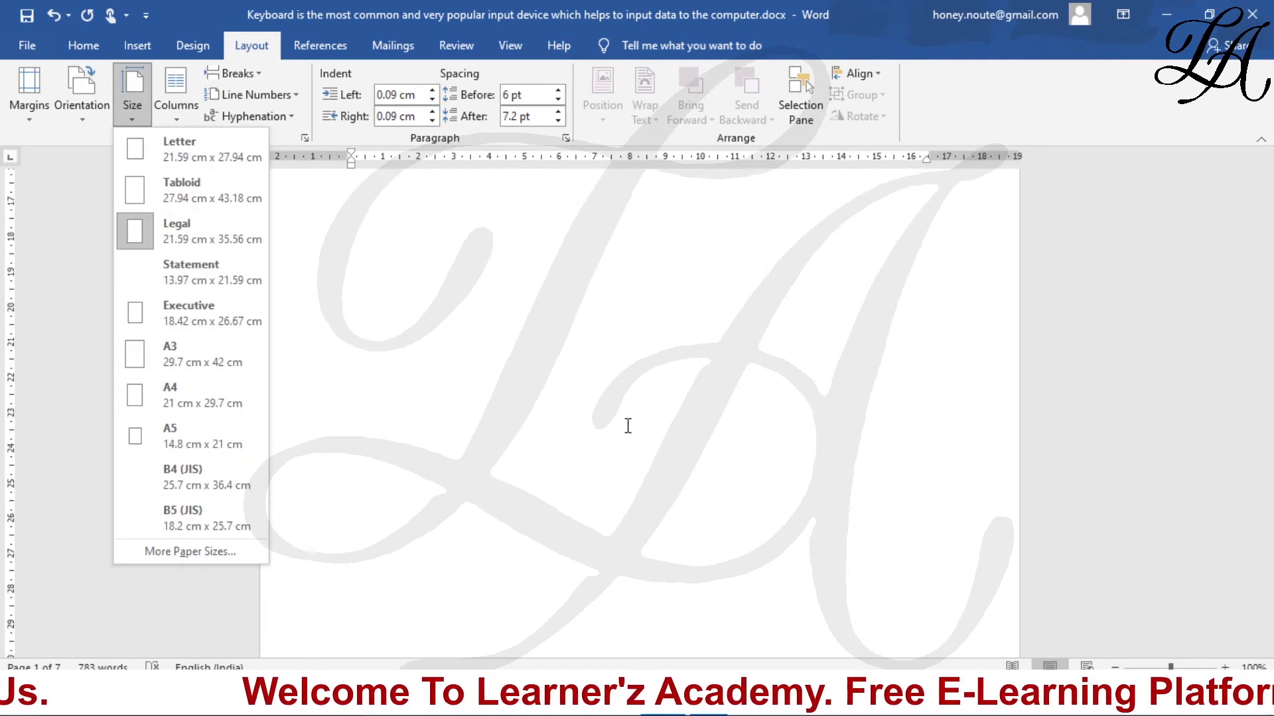
click(185, 588)
scroll(341, 497, down, 15)
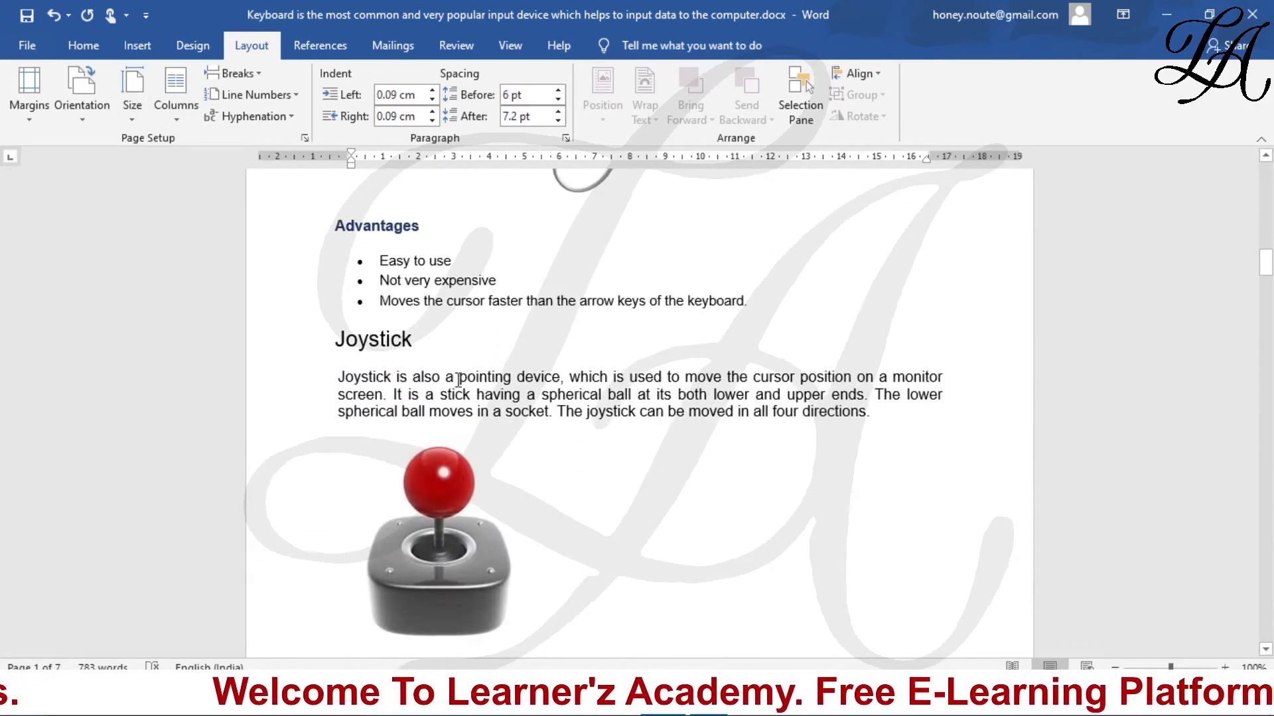
Step: Check the detailed paper size settings for the Advantages list's section, and undo the custom paper size change
click(474, 309)
click(133, 103)
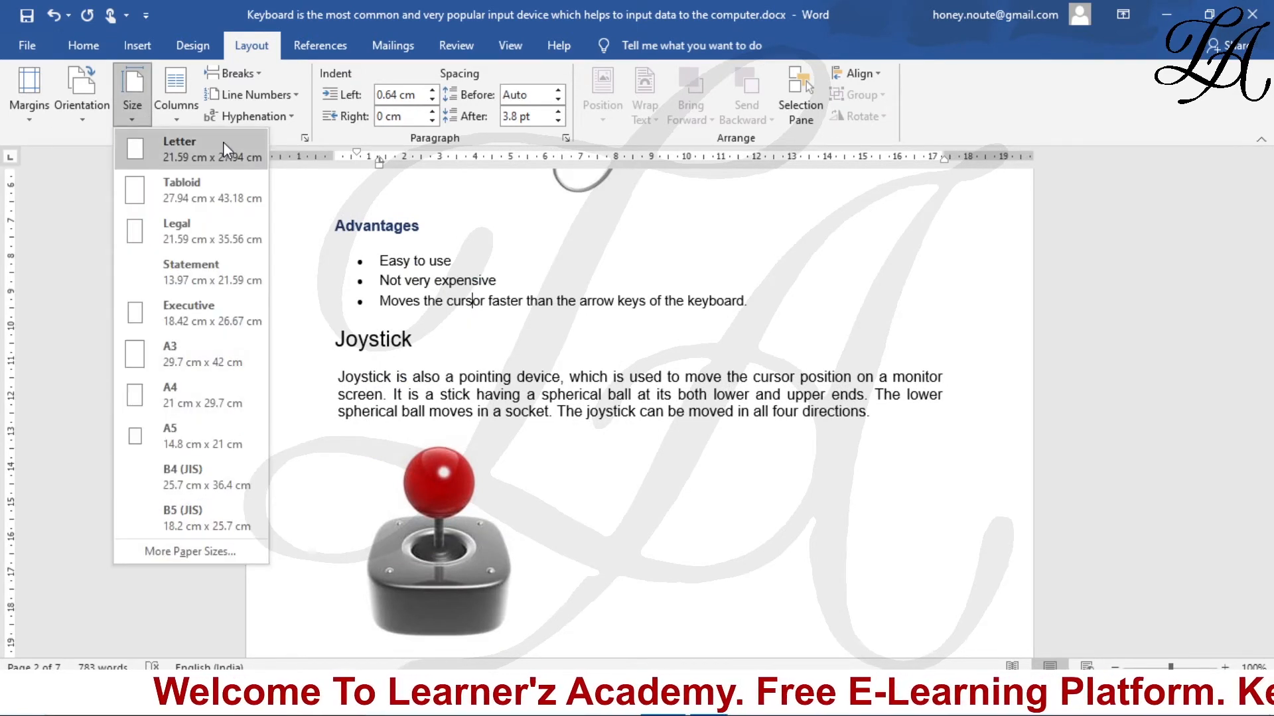
click(201, 555)
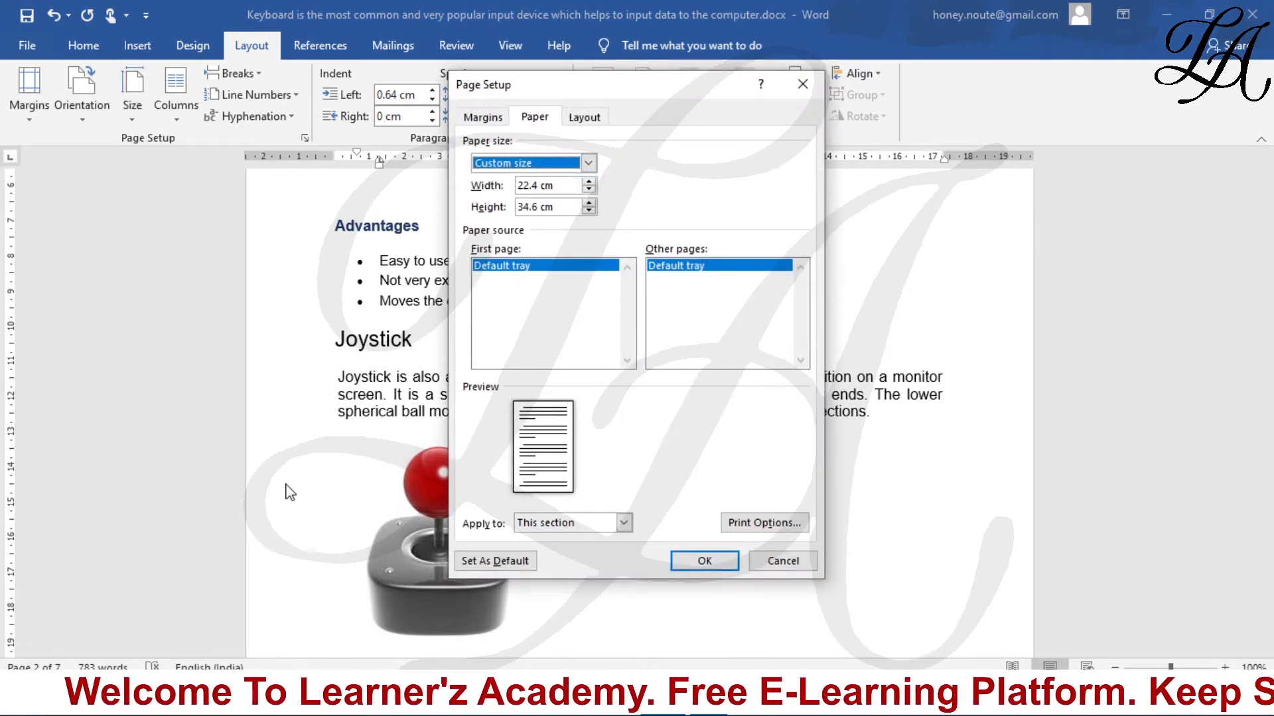
click(781, 562)
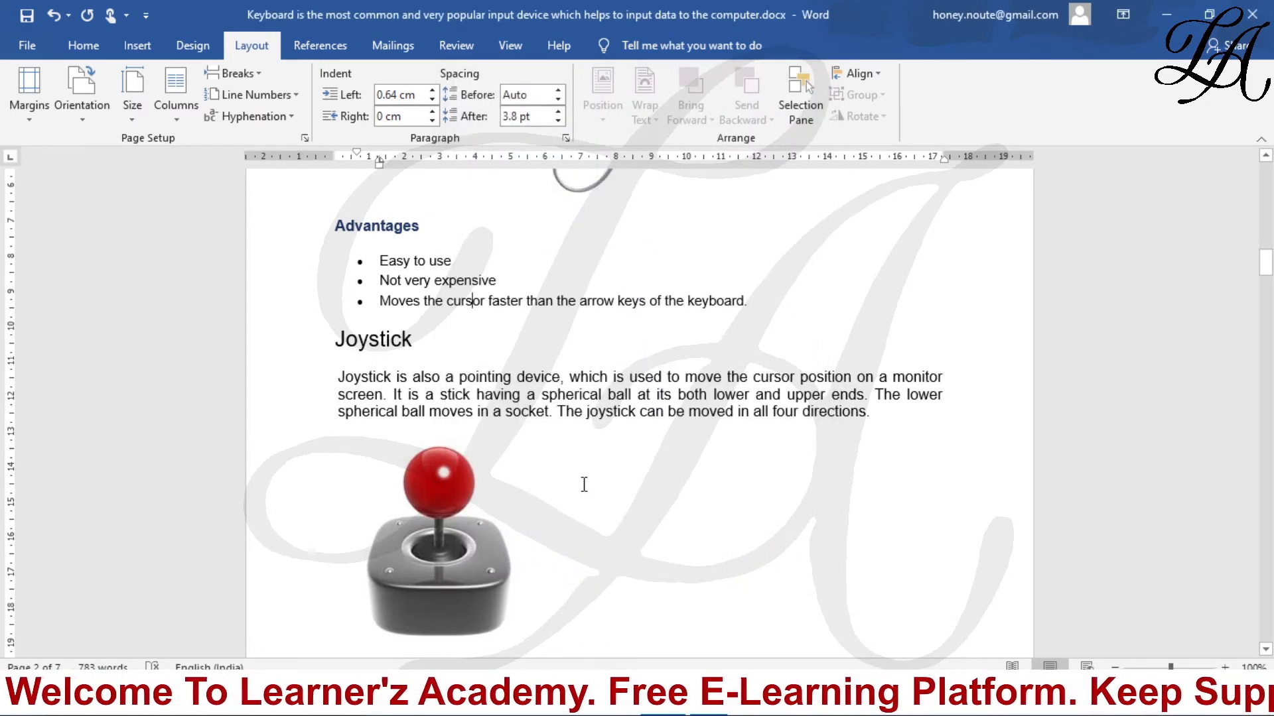
key(ctrl+z)
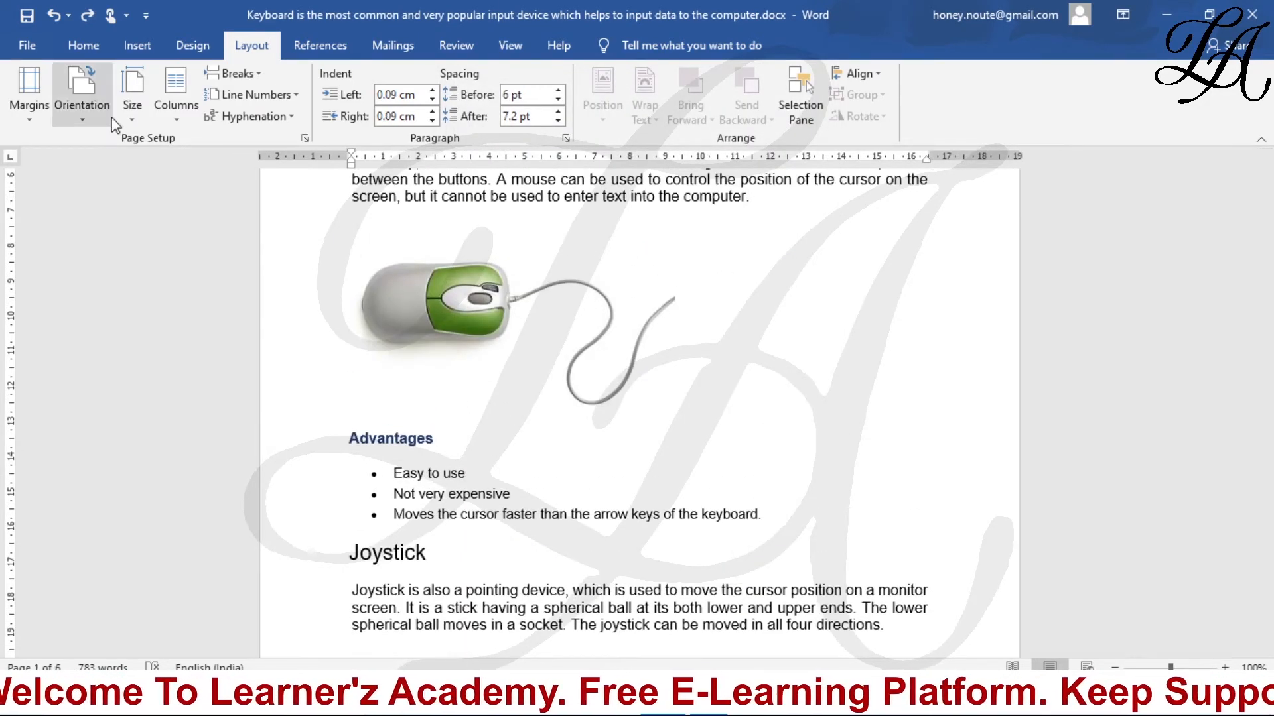
Step: Arrange the two paragraphs under the Mouse heading in two equal columns
click(178, 119)
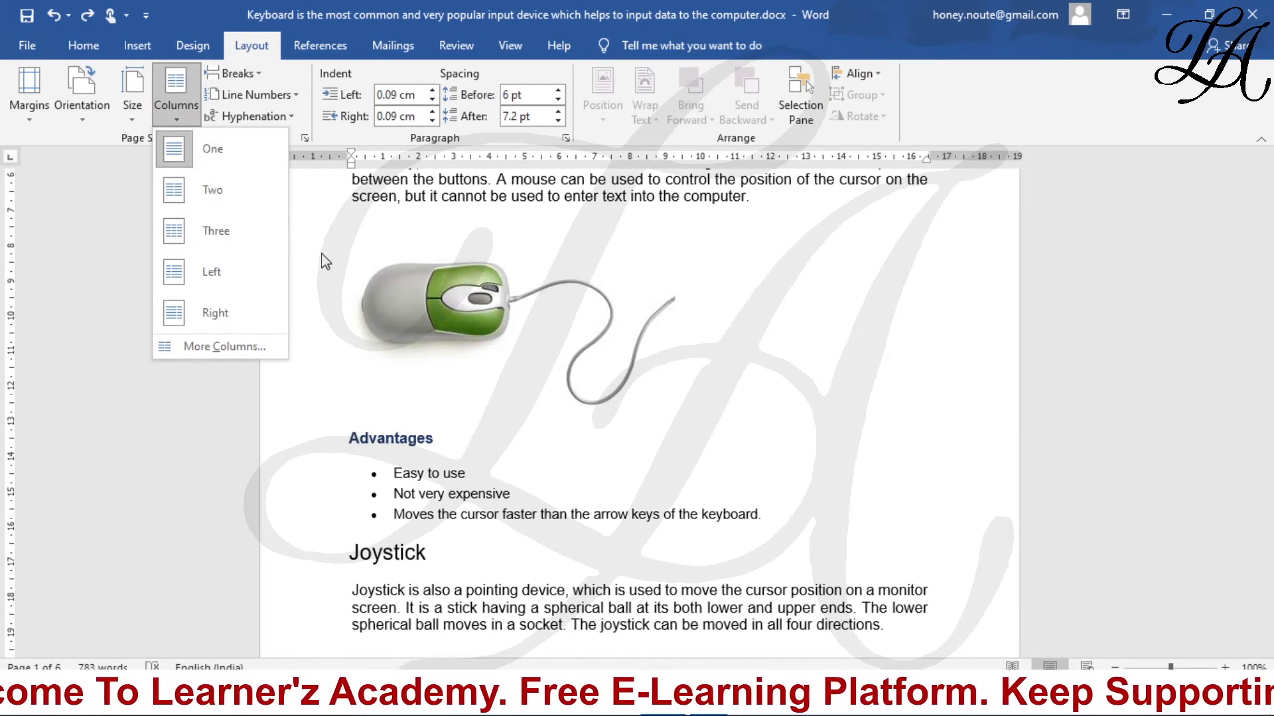
scroll(317, 317, up, 3)
scroll(310, 307, up, 3)
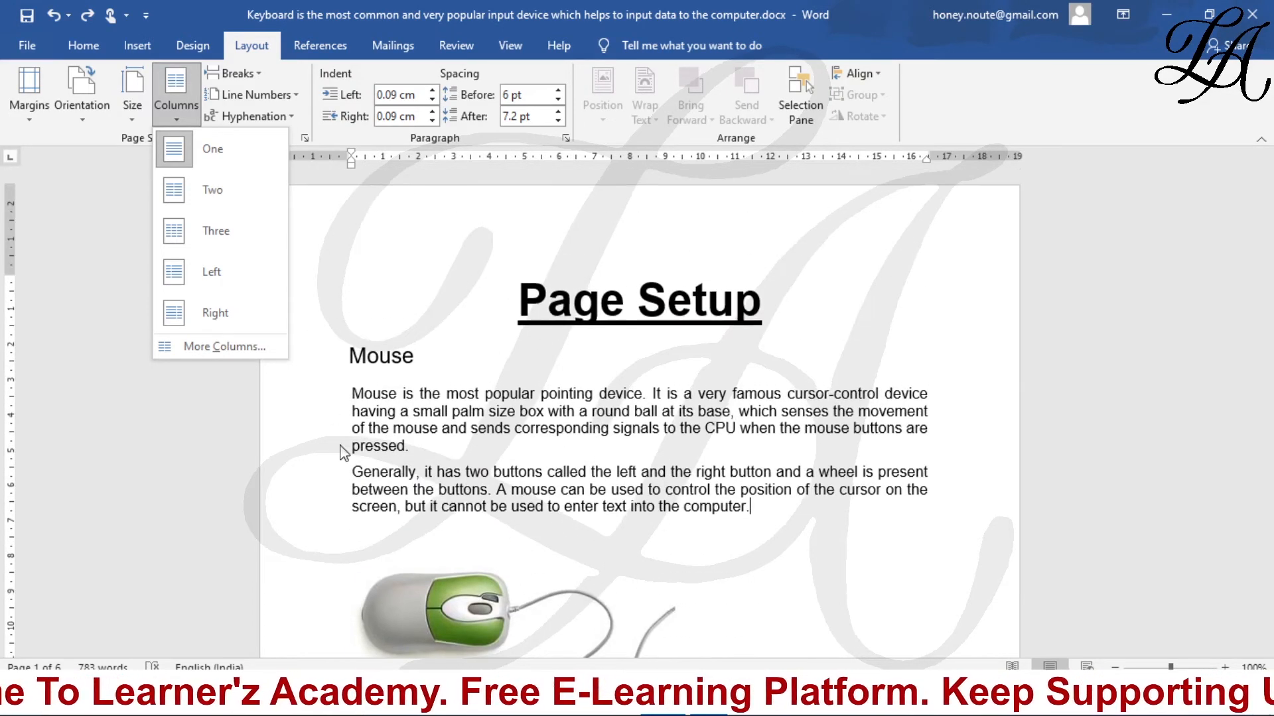
click(347, 396)
drag(768, 508, 340, 399)
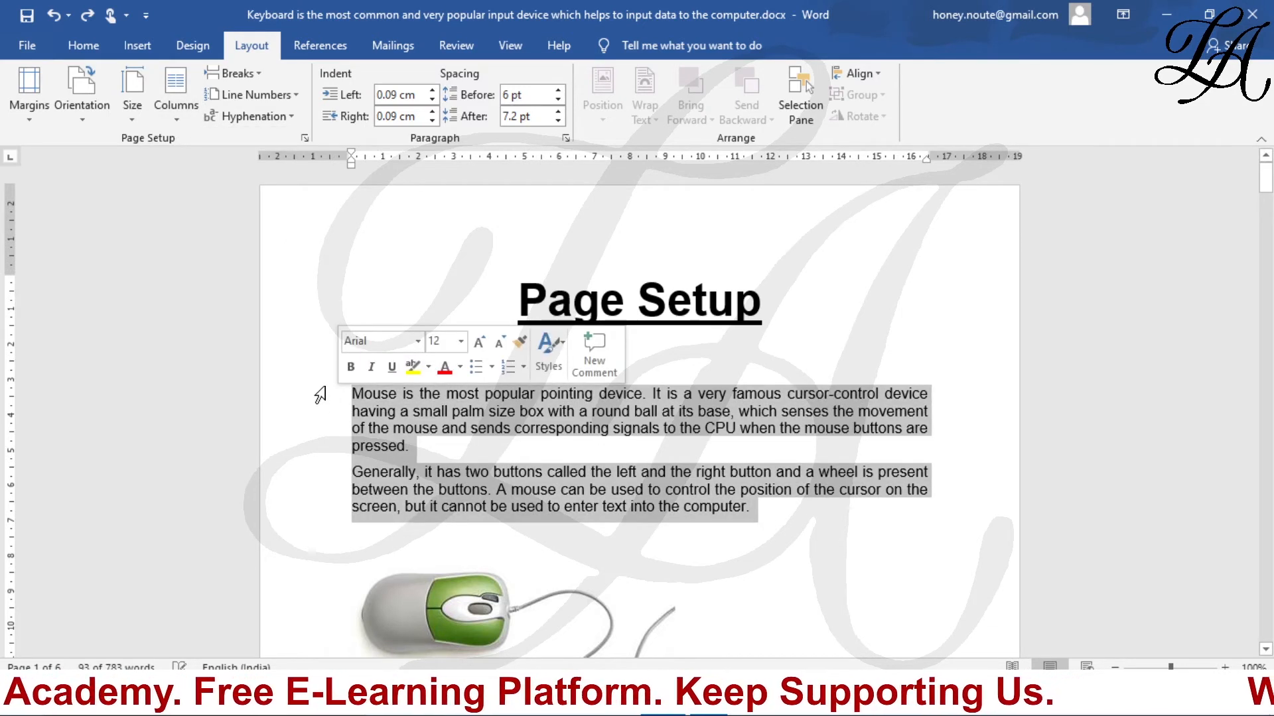
click(169, 102)
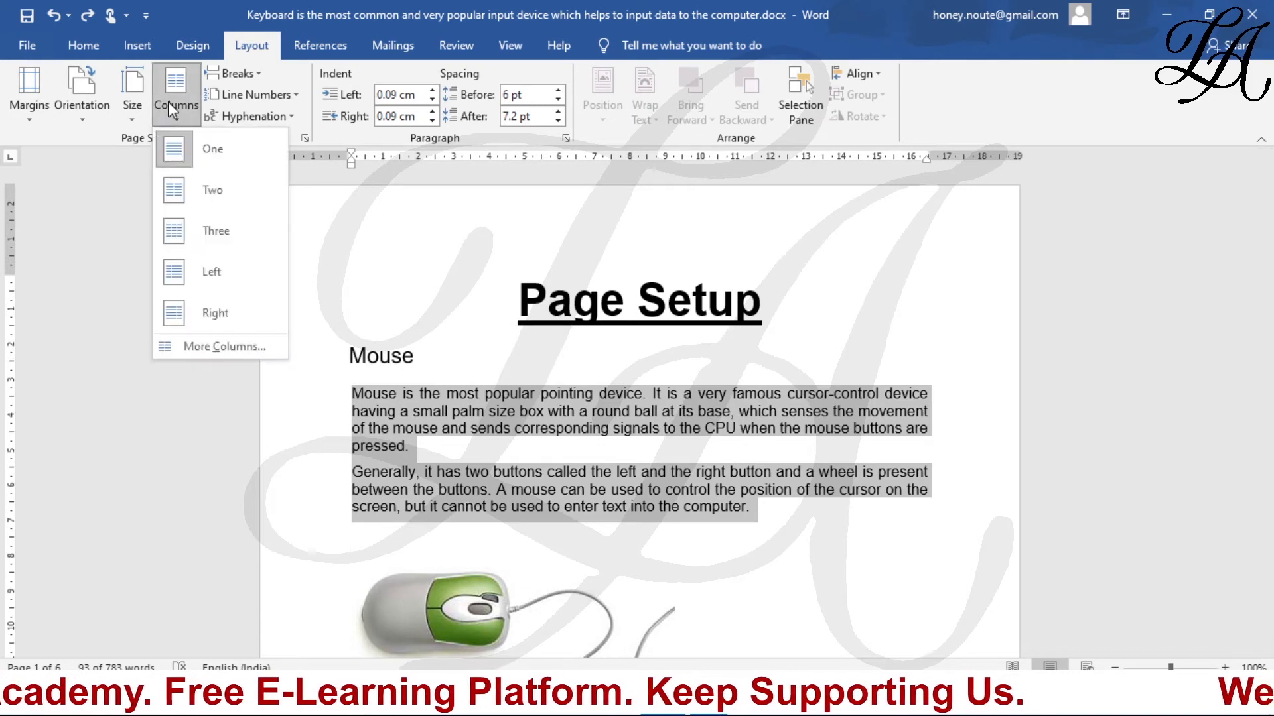
click(210, 194)
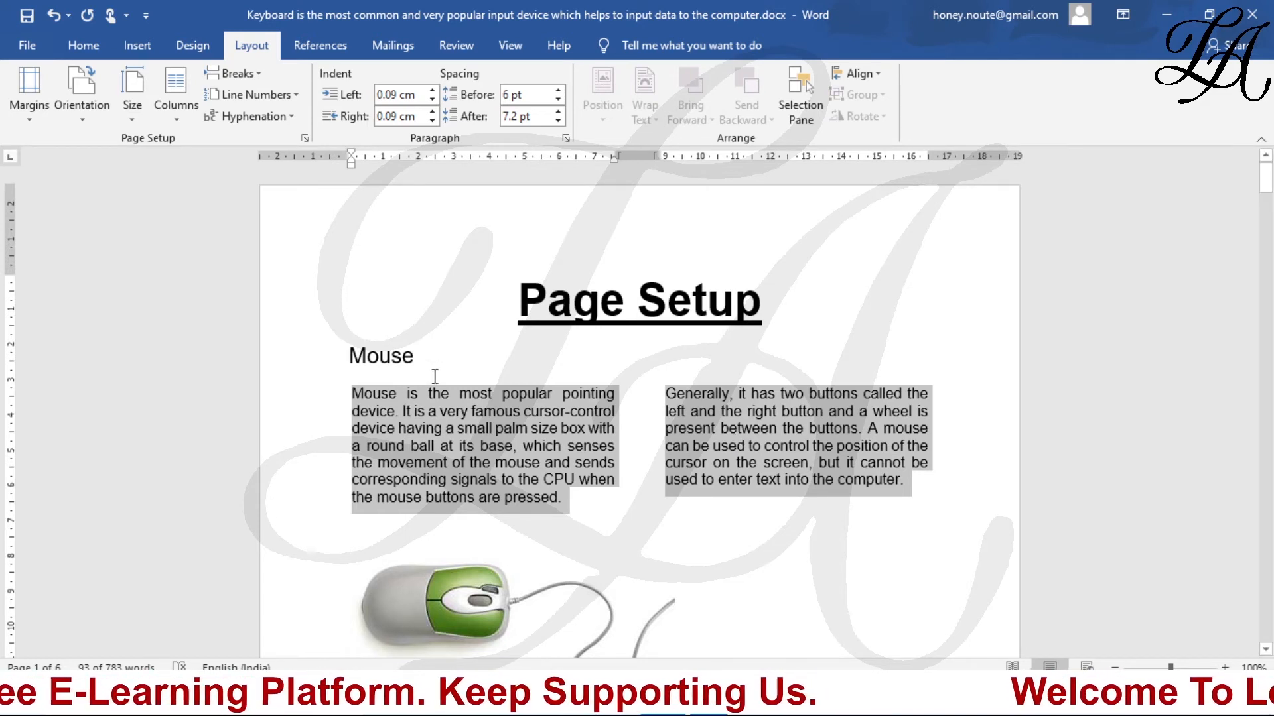
Step: Try the Left column preset on the selected Mouse paragraphs, and replace it with the Right preset
click(166, 103)
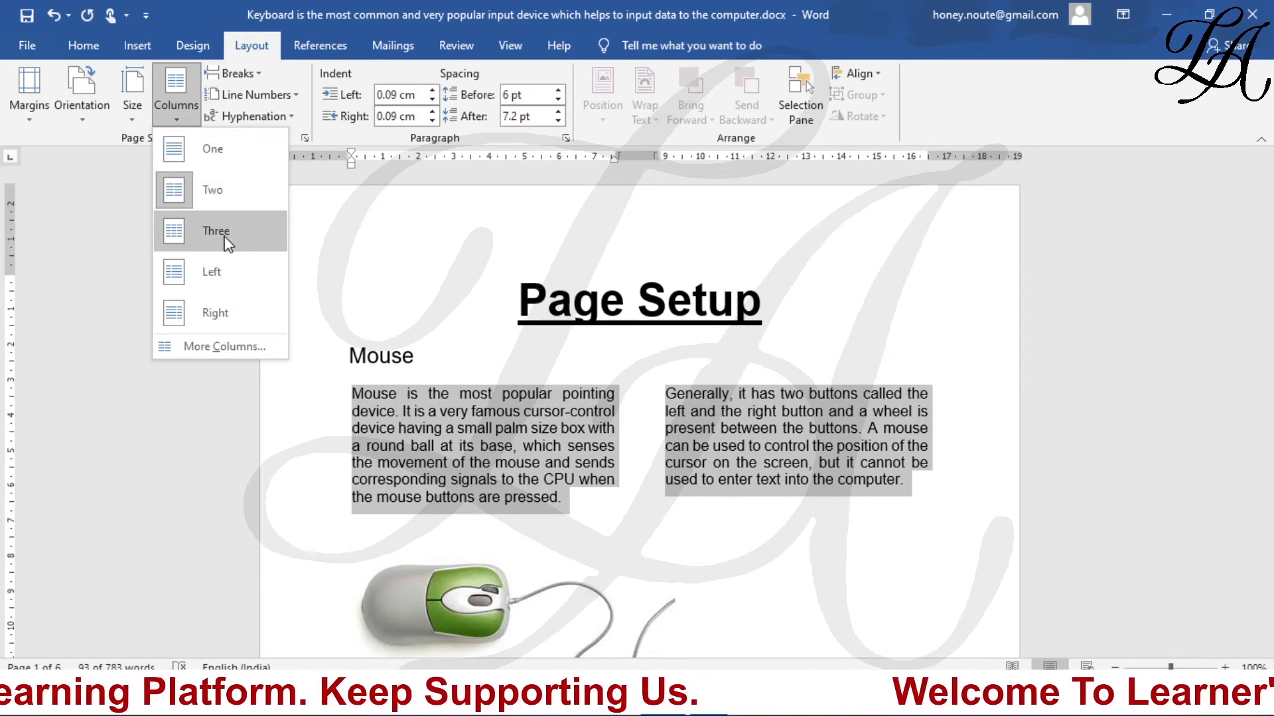
click(223, 266)
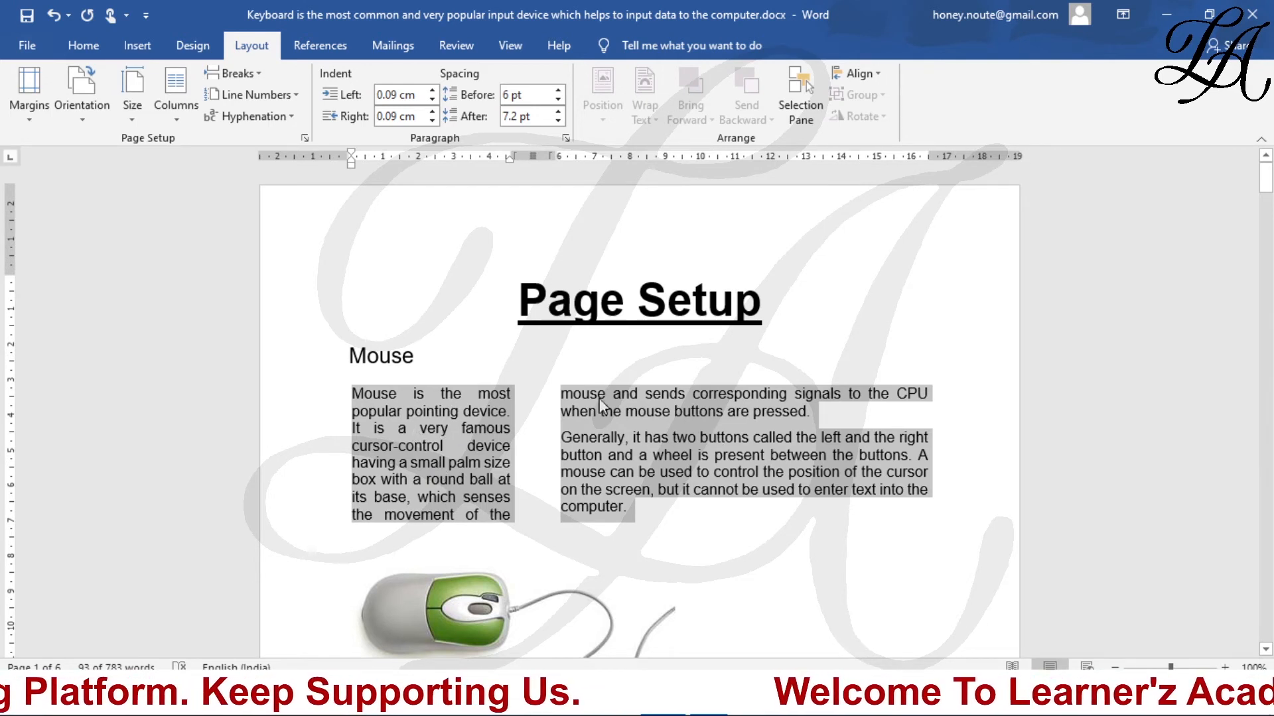
click(176, 105)
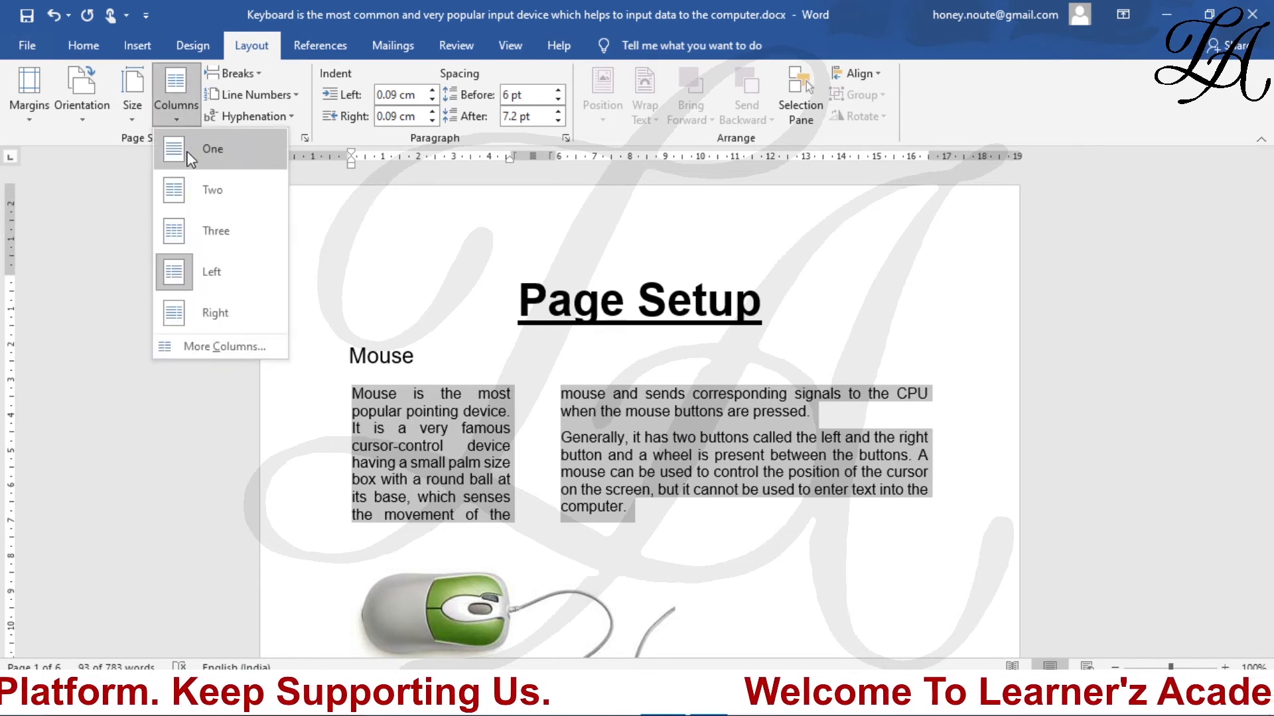
click(222, 313)
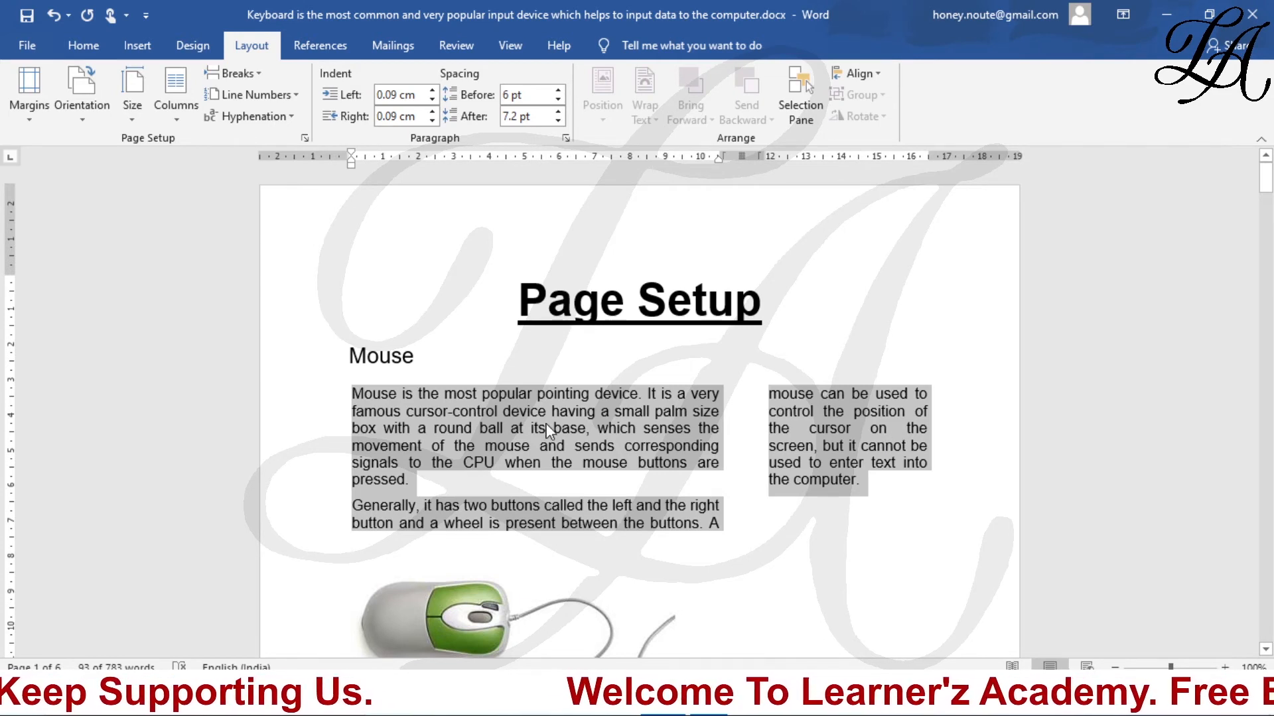
Step: Split the selected Mouse paragraphs into four columns with a line between them
click(187, 120)
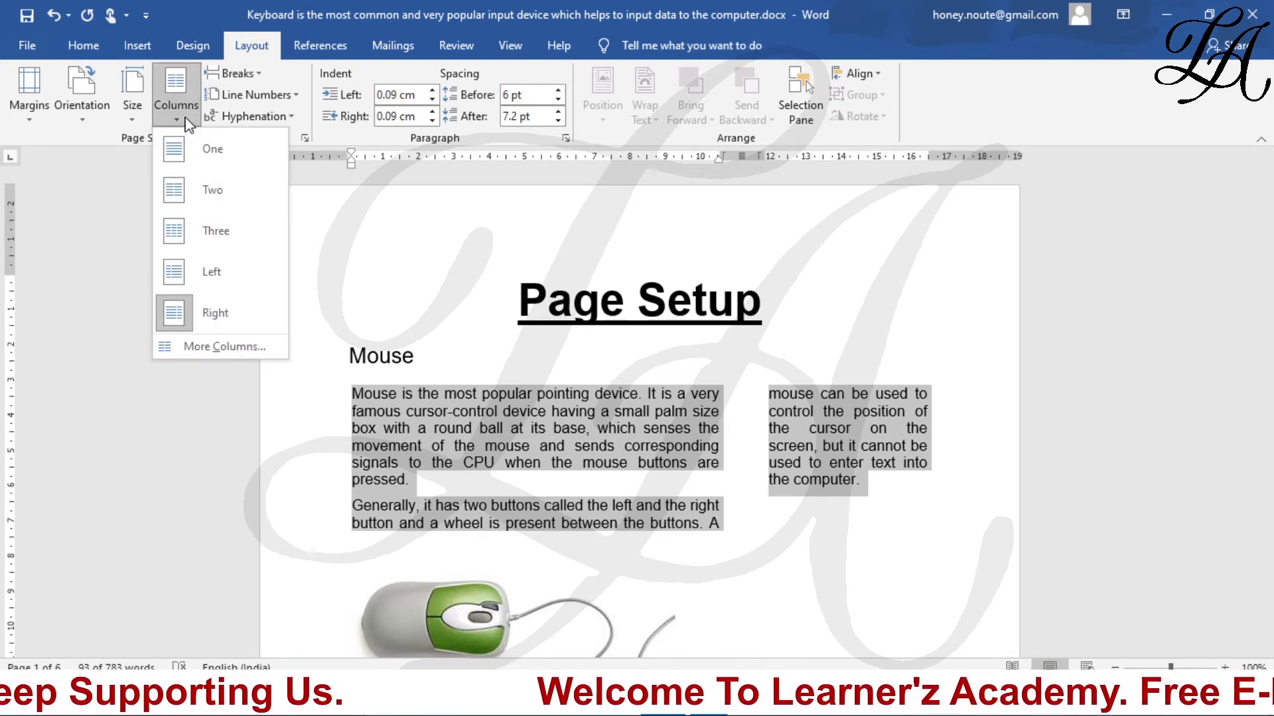
click(191, 344)
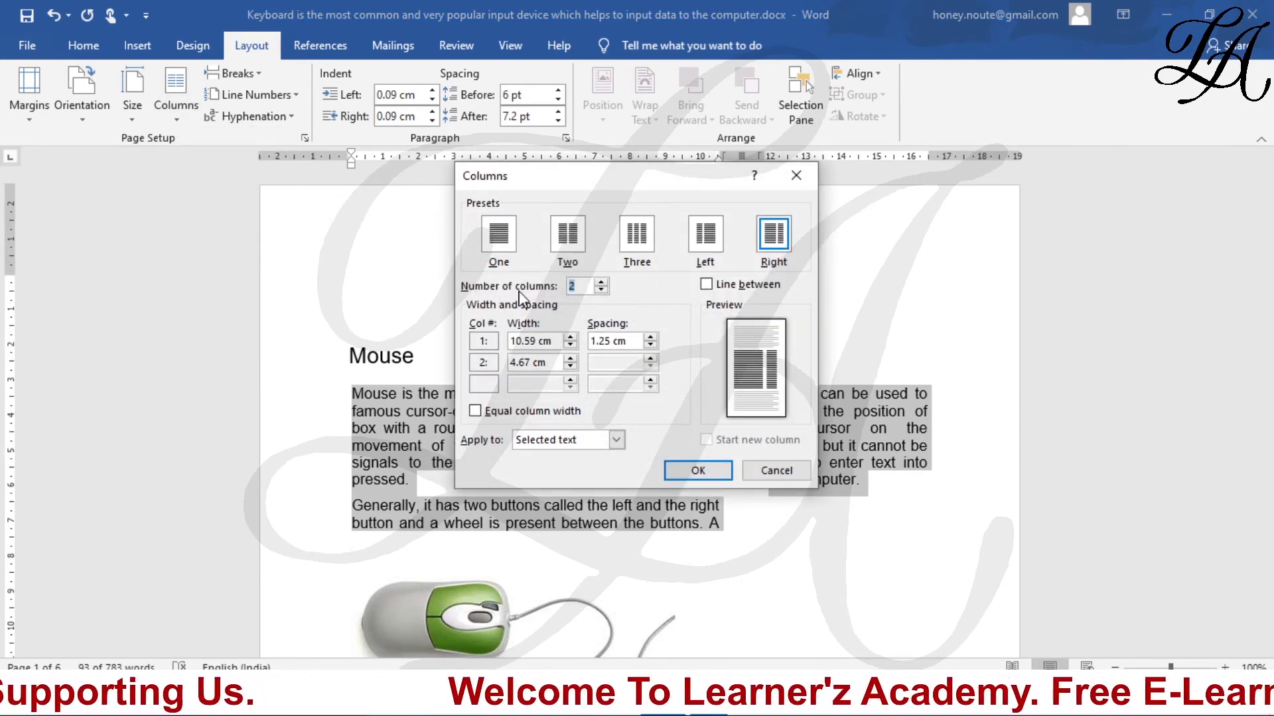
click(602, 283)
click(602, 283)
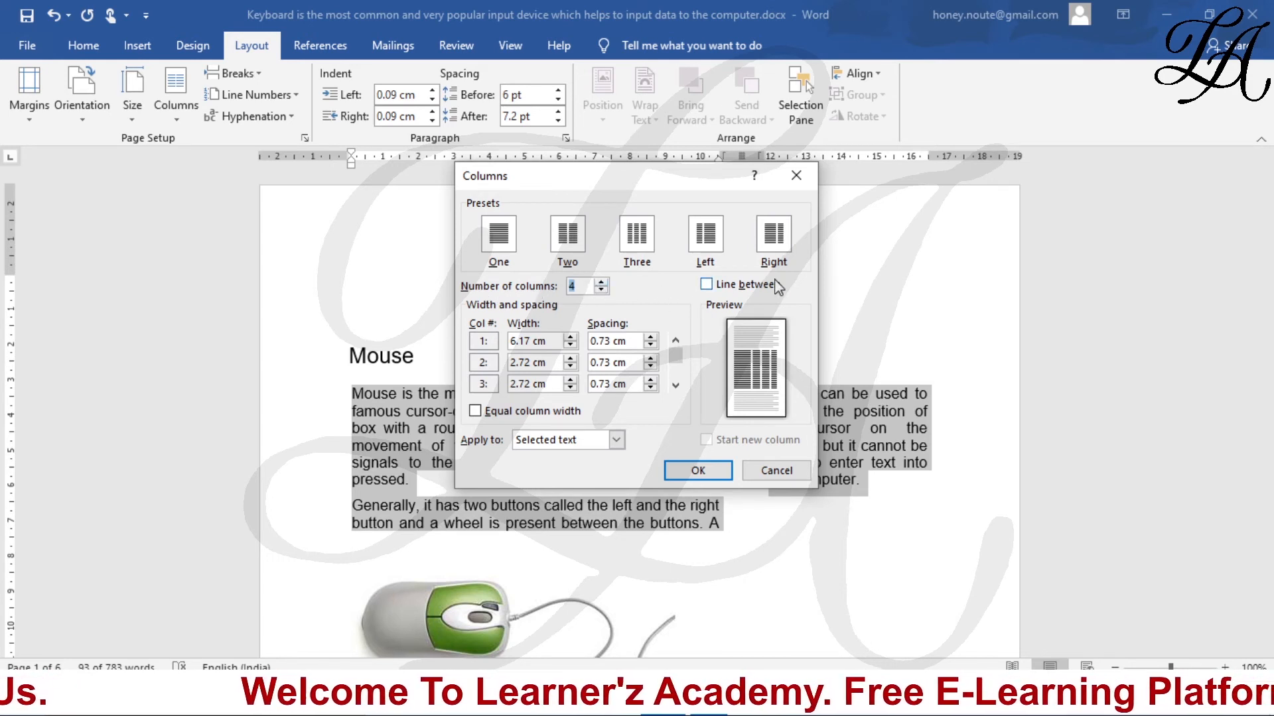
click(707, 286)
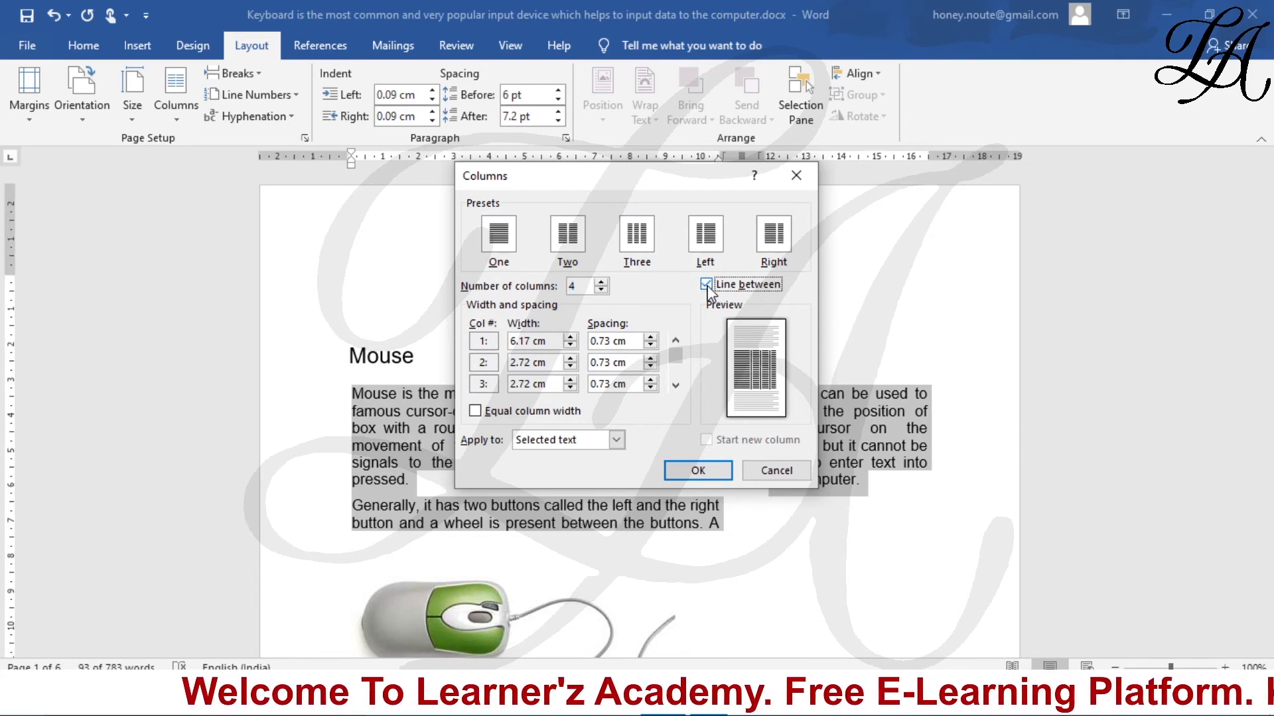
click(692, 477)
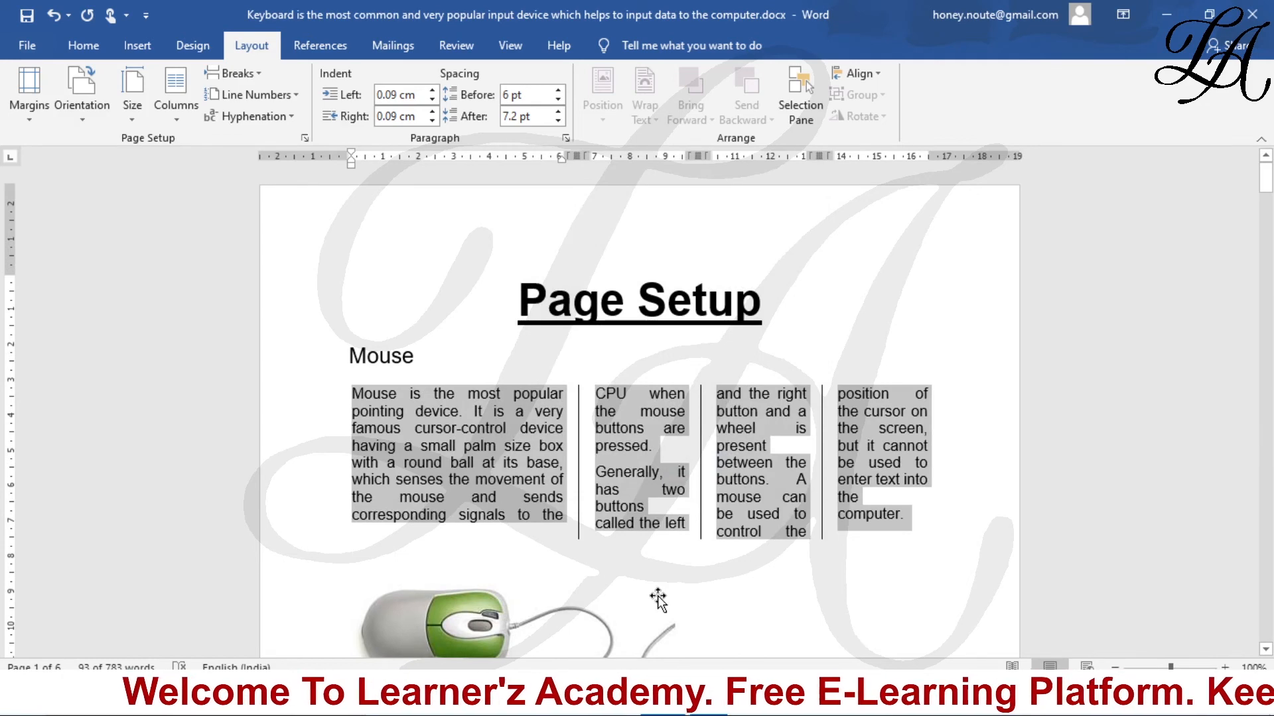
click(657, 599)
click(652, 447)
click(779, 447)
click(926, 438)
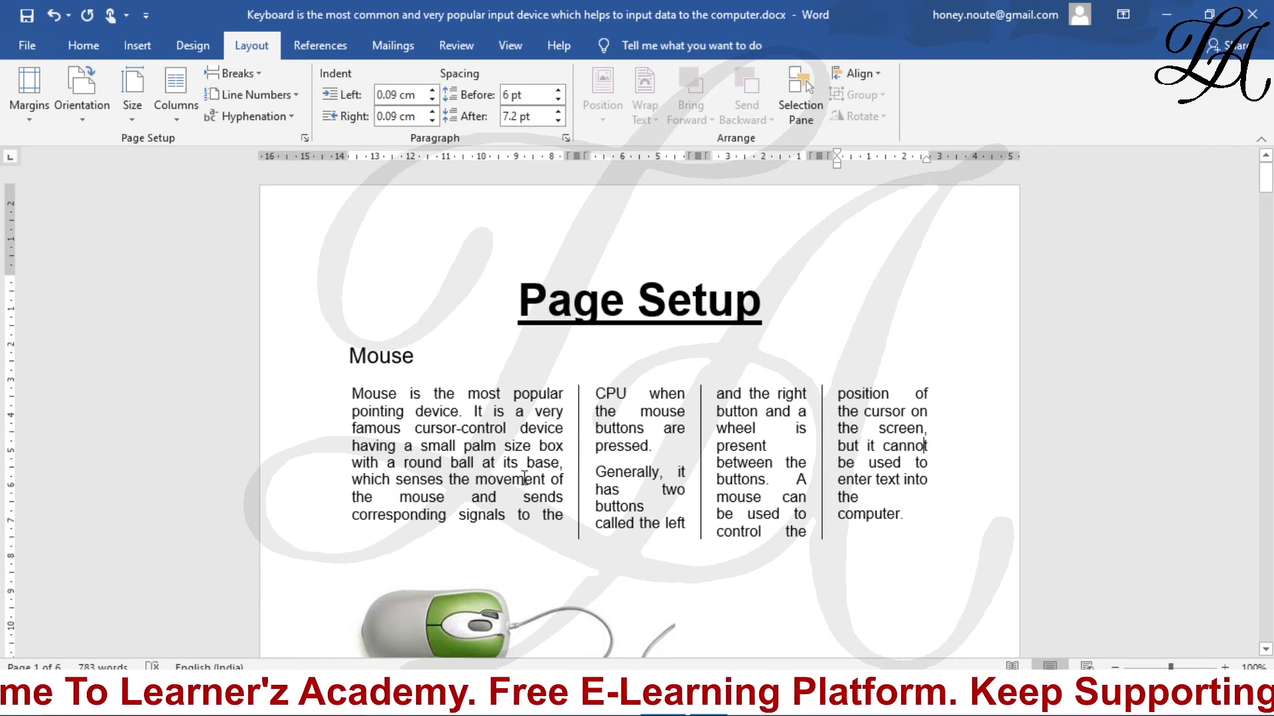
Step: Try a first column width of 6.5 cm in the Mouse paragraphs' section, and make all four columns equal in width instead
click(180, 119)
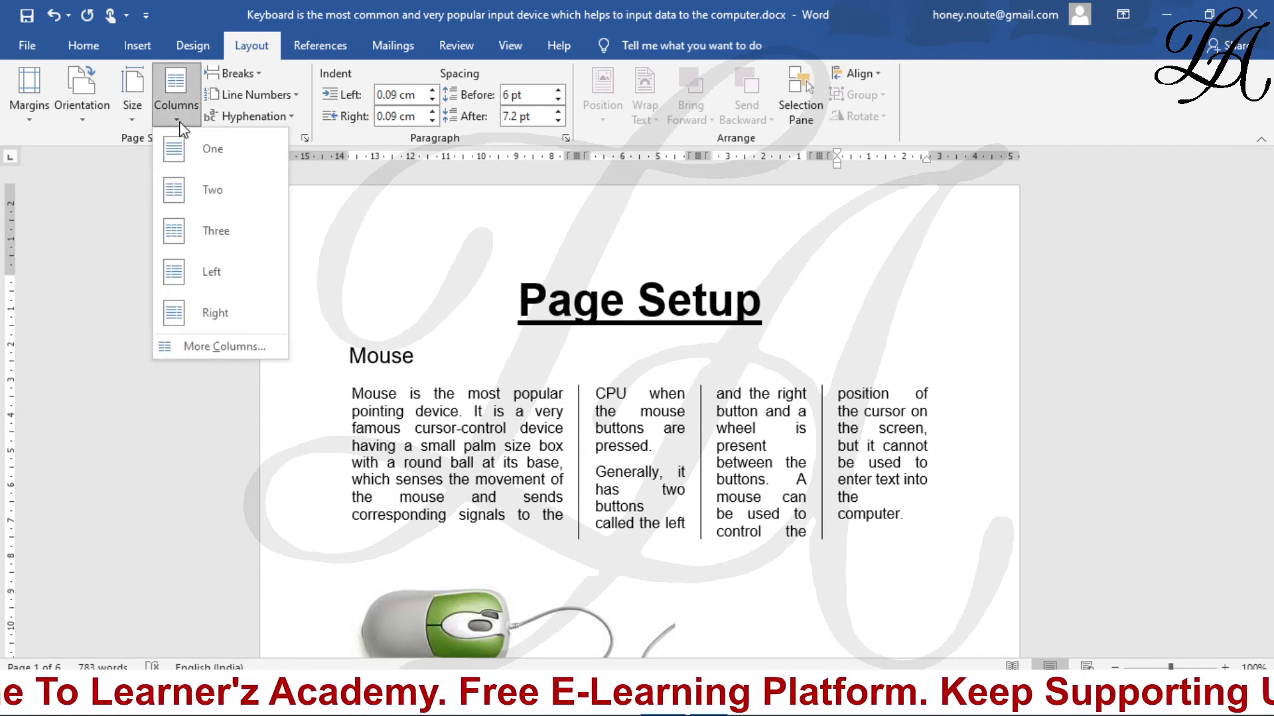
click(199, 347)
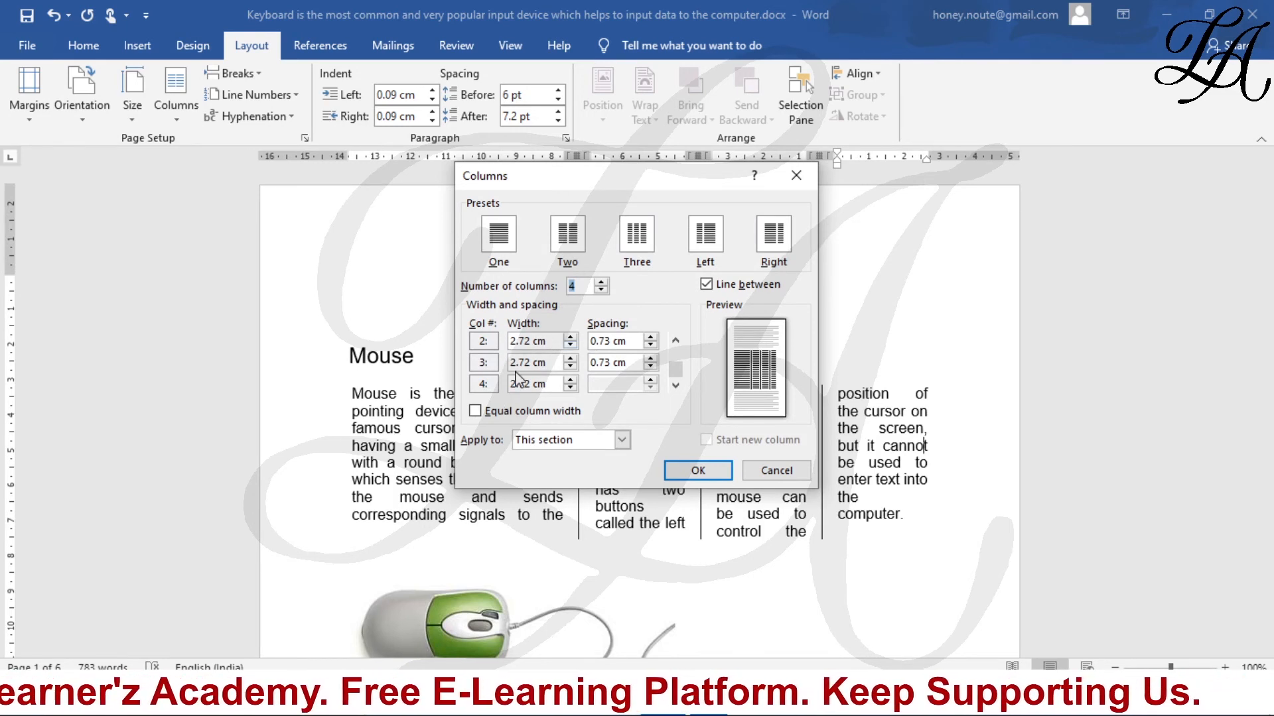
drag(677, 373, 676, 355)
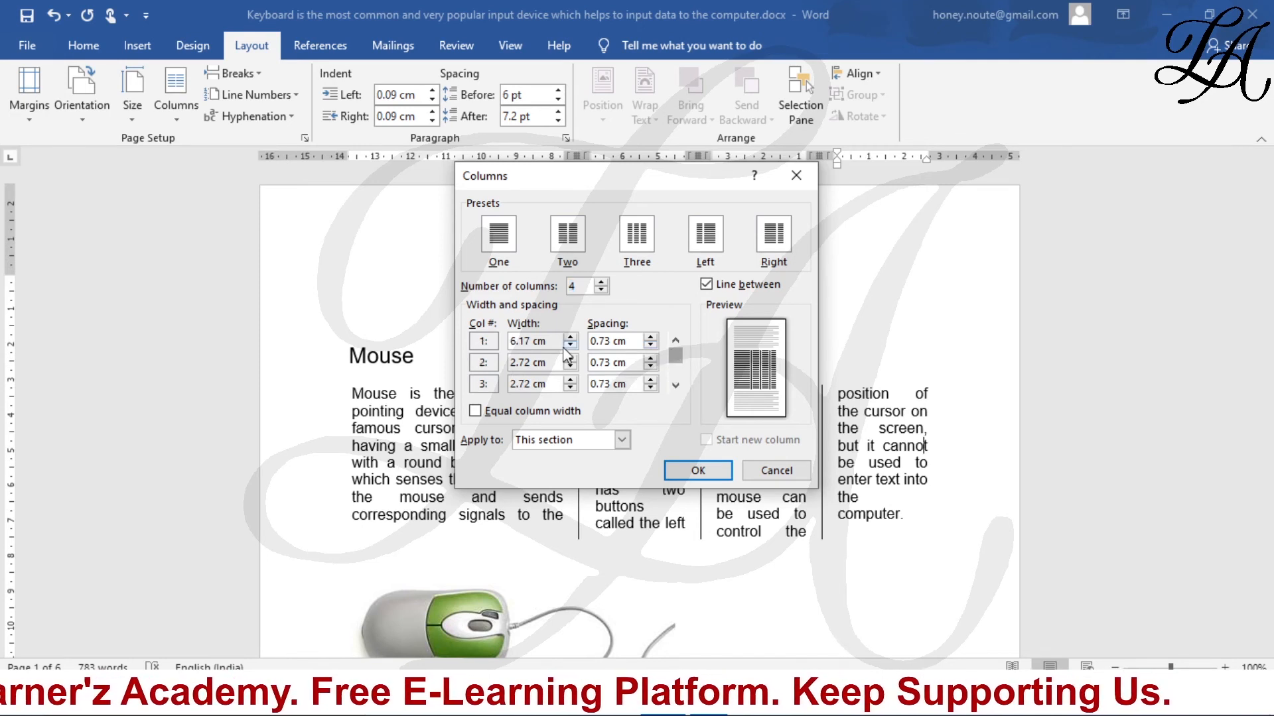
click(571, 338)
click(571, 337)
click(570, 338)
click(570, 337)
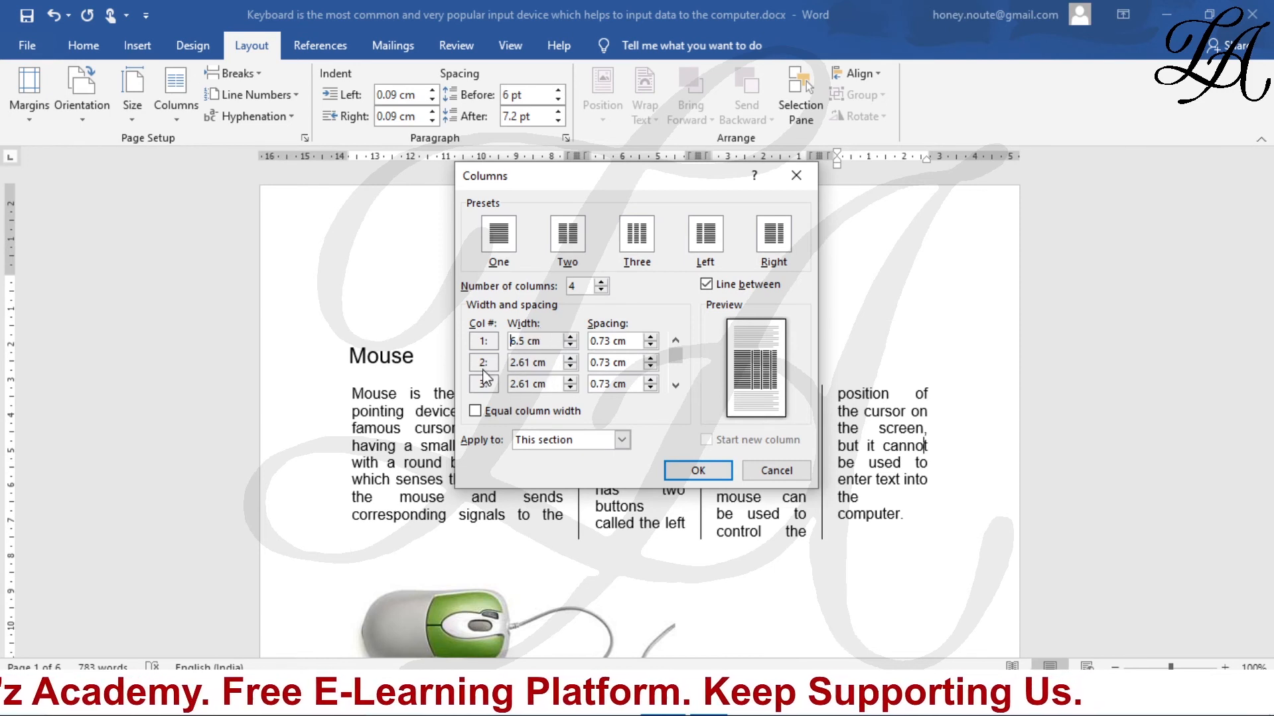
click(475, 412)
click(698, 470)
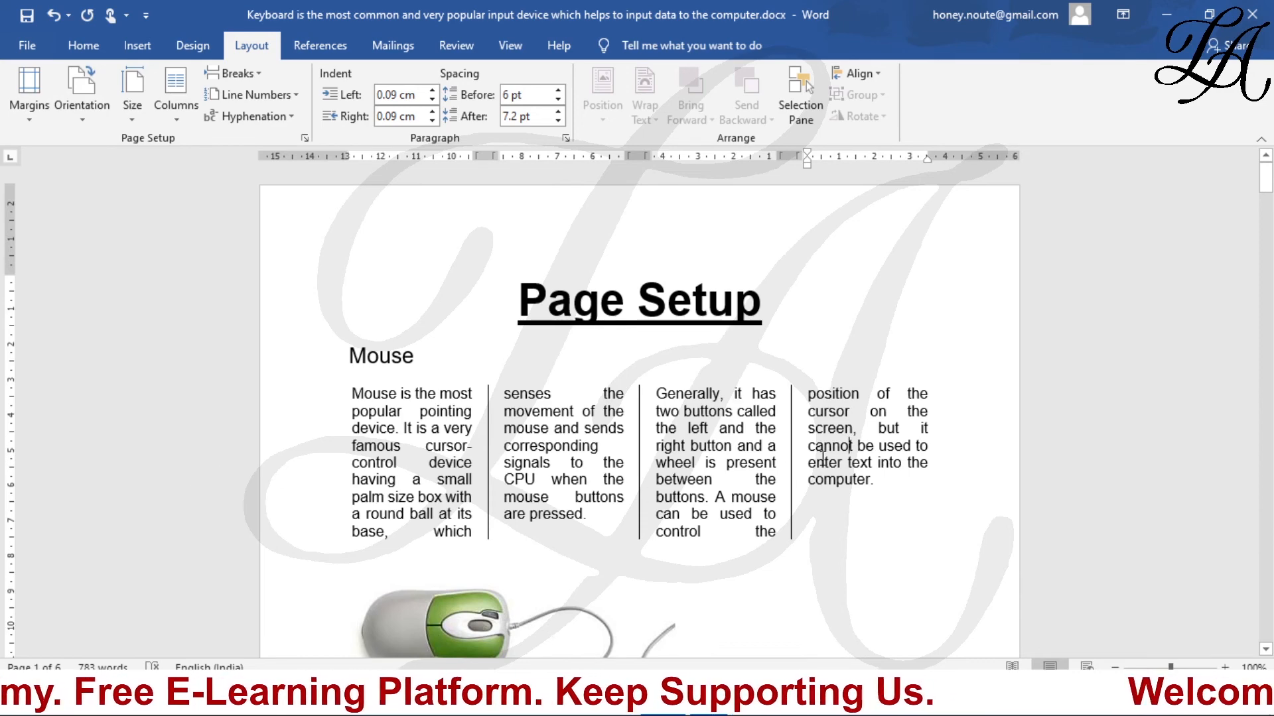
Step: Apply the four equal-width columns with lines between them to the whole document
click(176, 110)
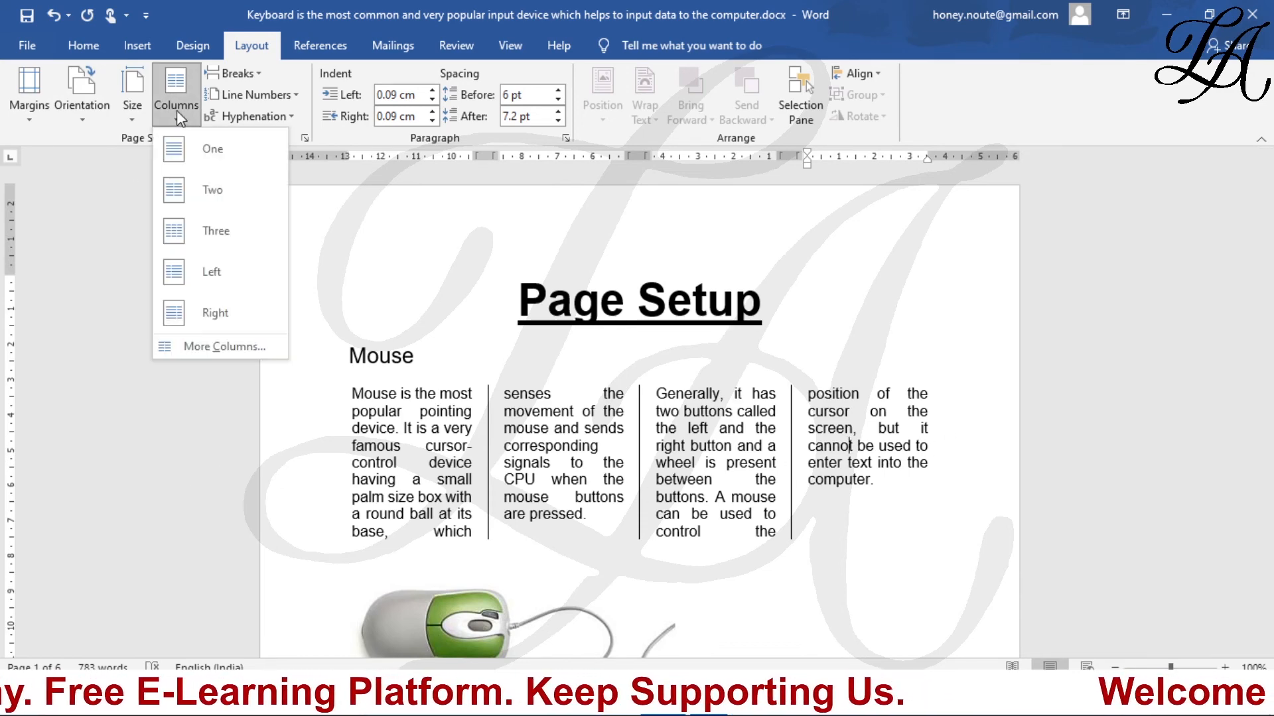
click(265, 347)
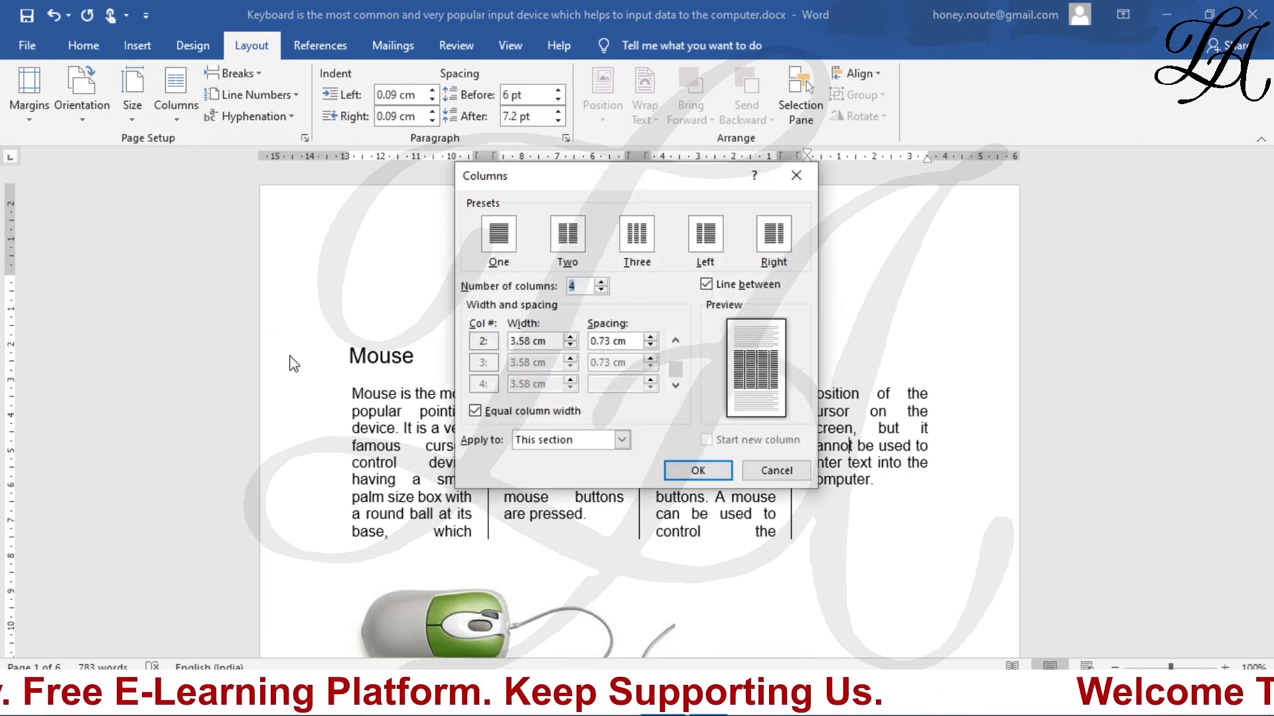
click(623, 442)
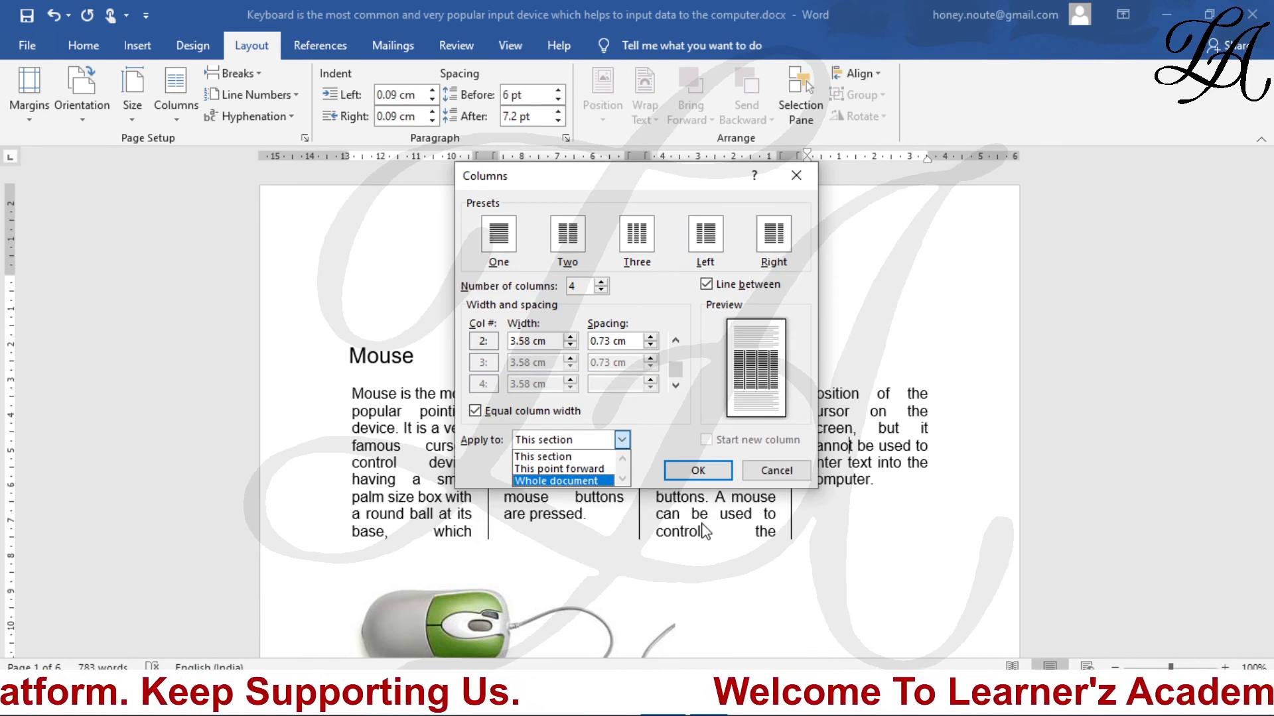
click(572, 482)
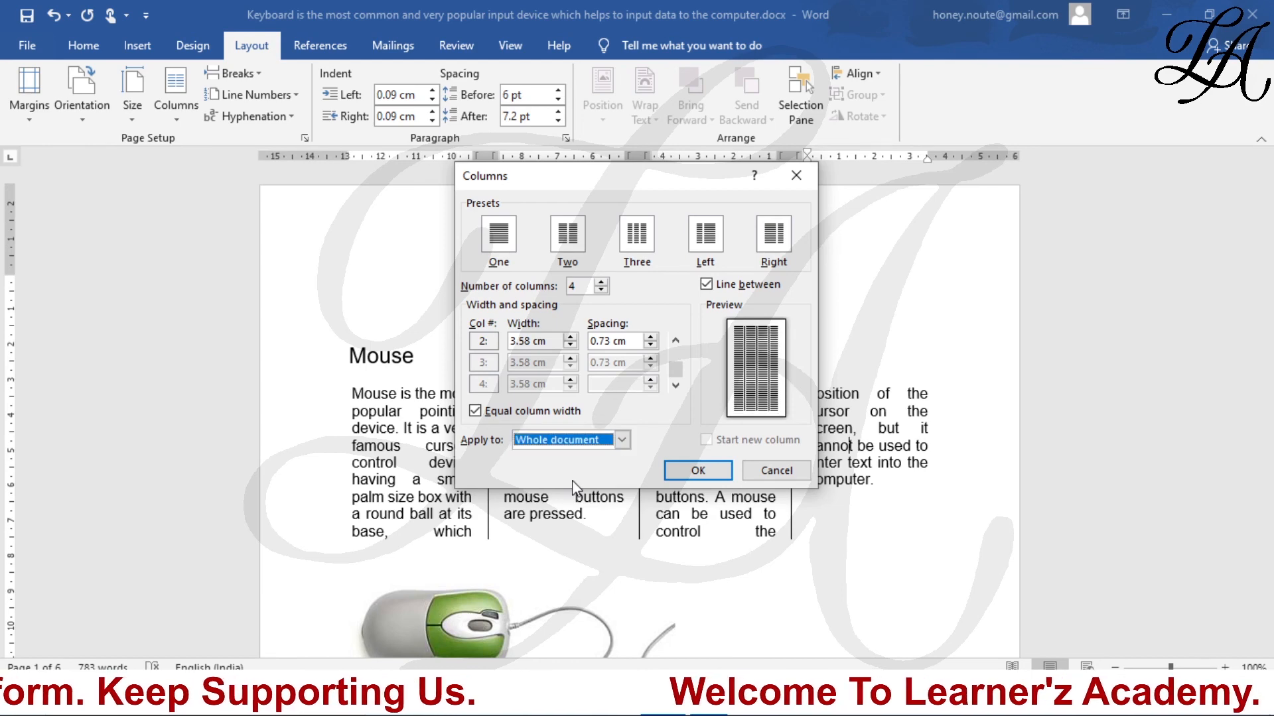
click(698, 471)
Step: Review the column layout across the document's pages, and undo the whole-document column change
scroll(501, 436, down, 20)
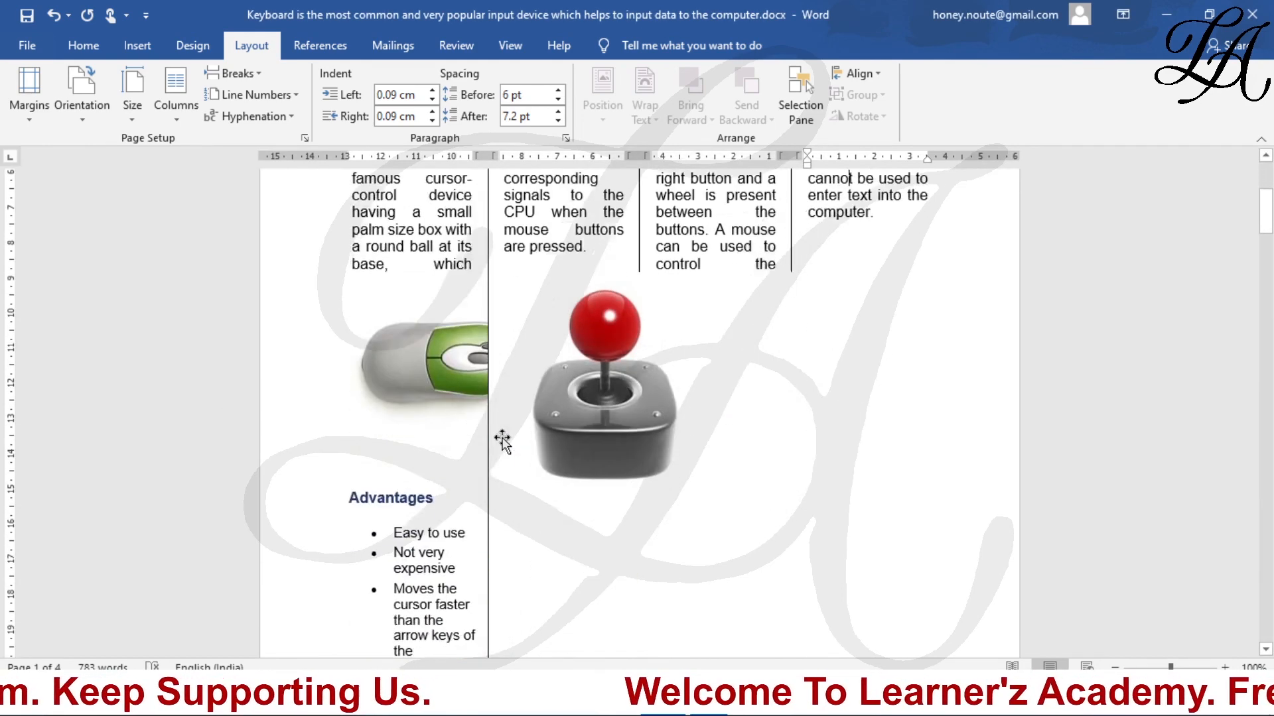
scroll(505, 437, down, 20)
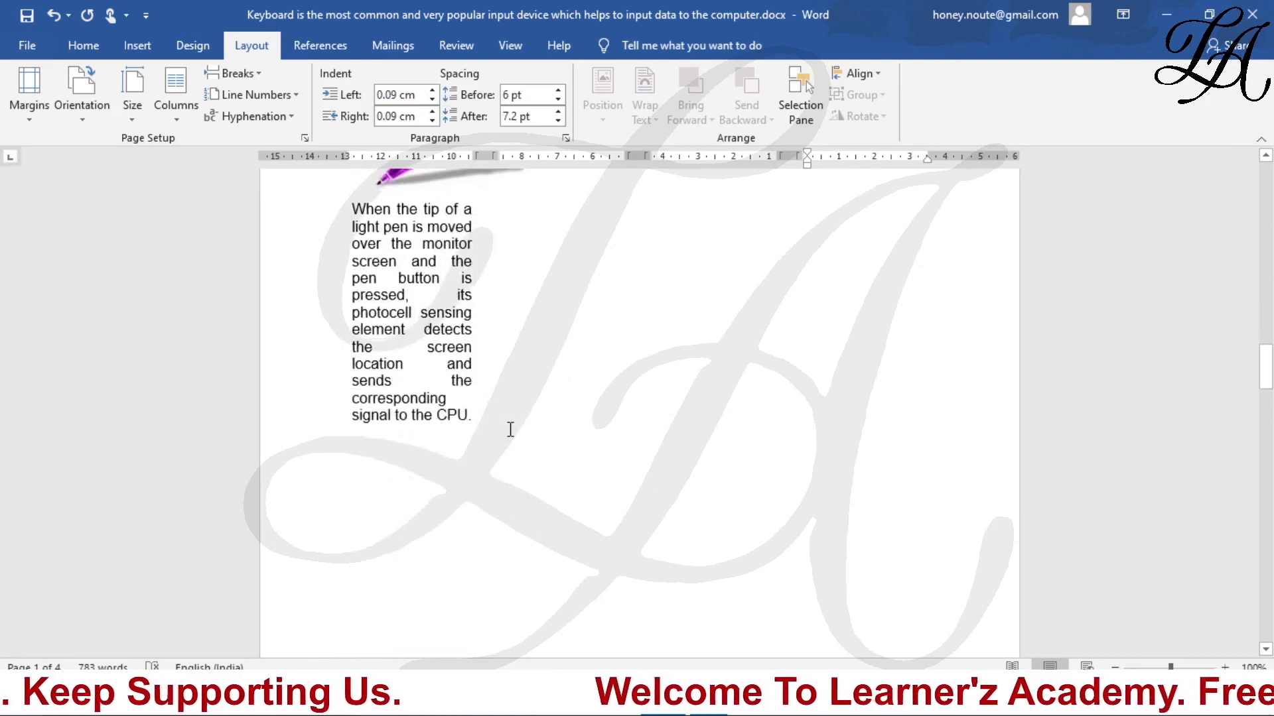
scroll(510, 427, down, 20)
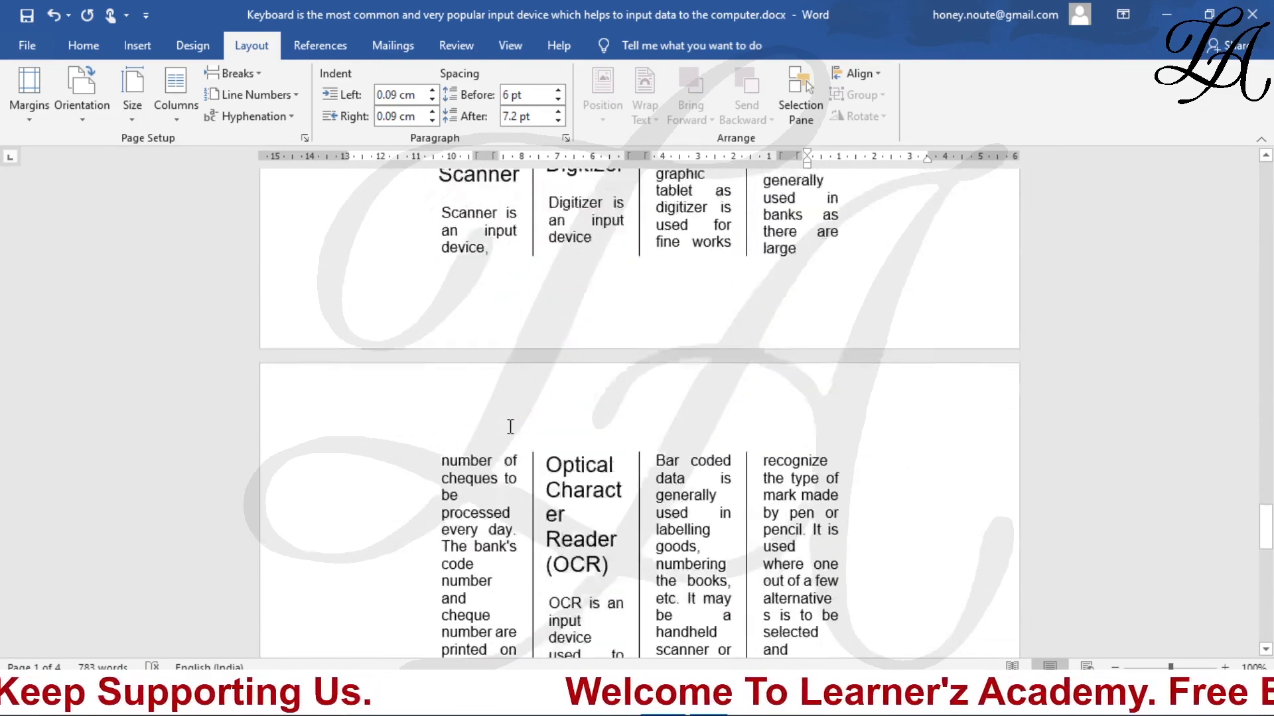
scroll(511, 427, up, 20)
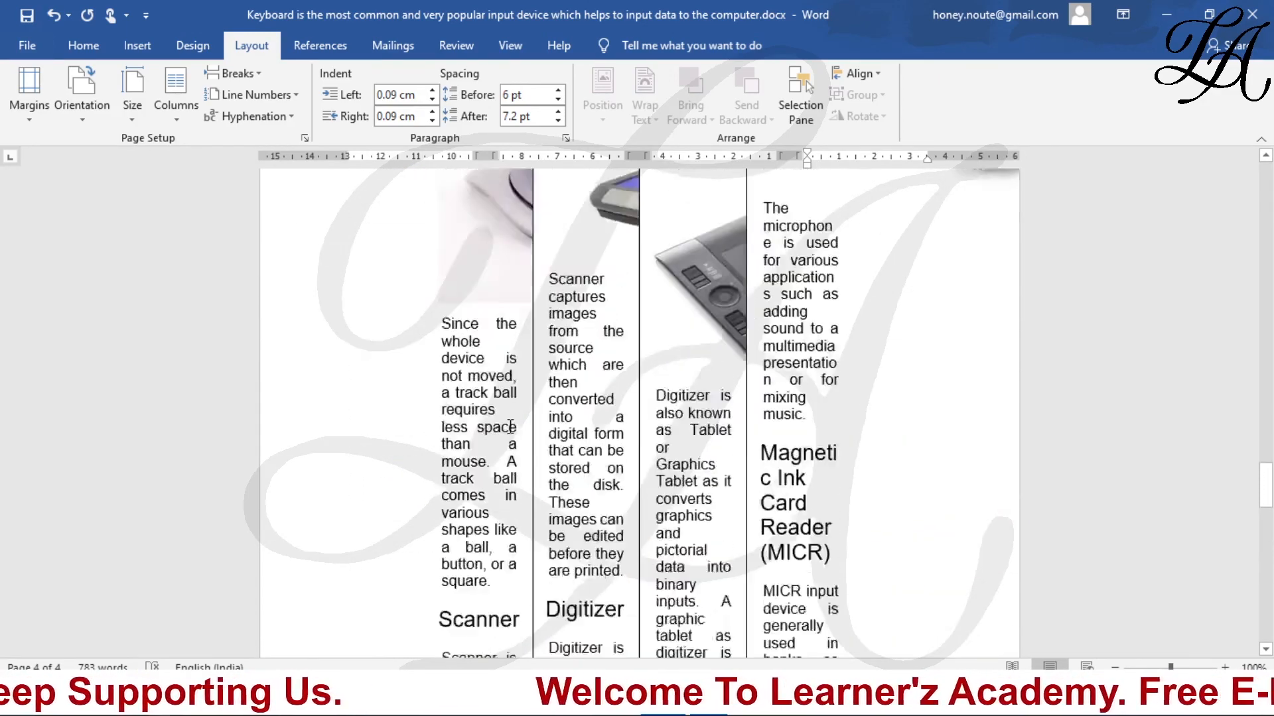
scroll(510, 426, up, 15)
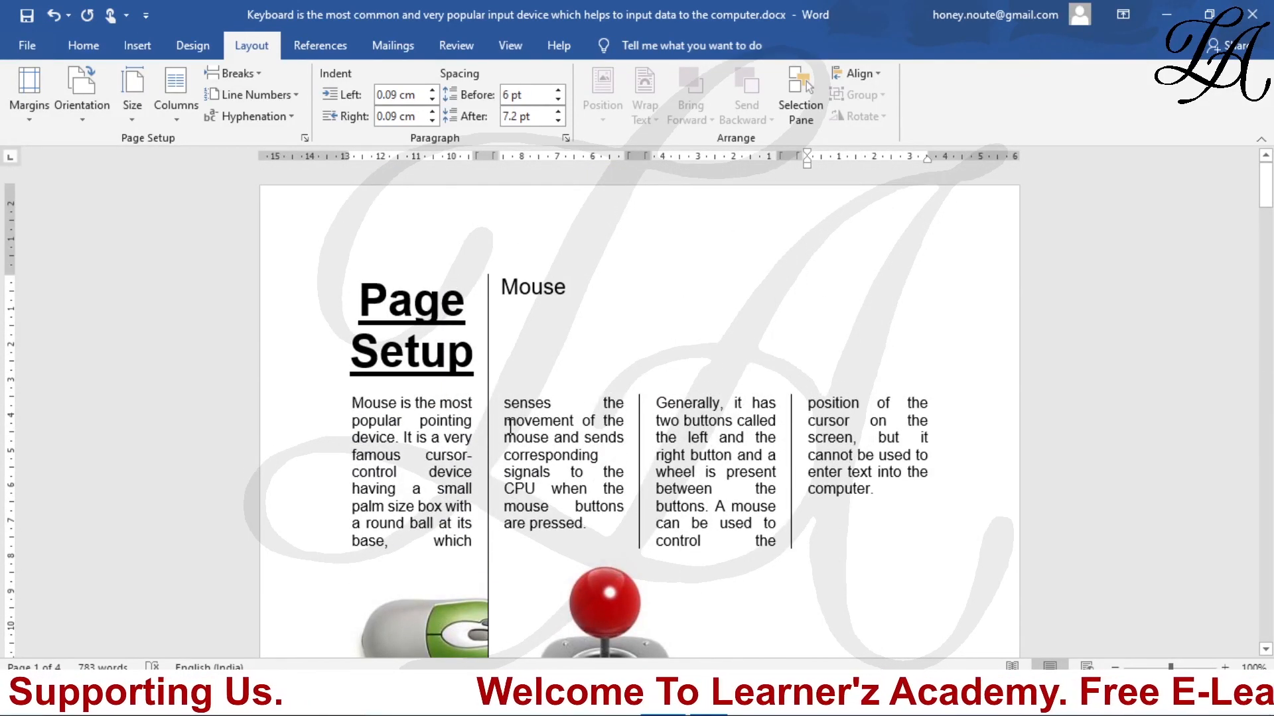
key(ctrl+z)
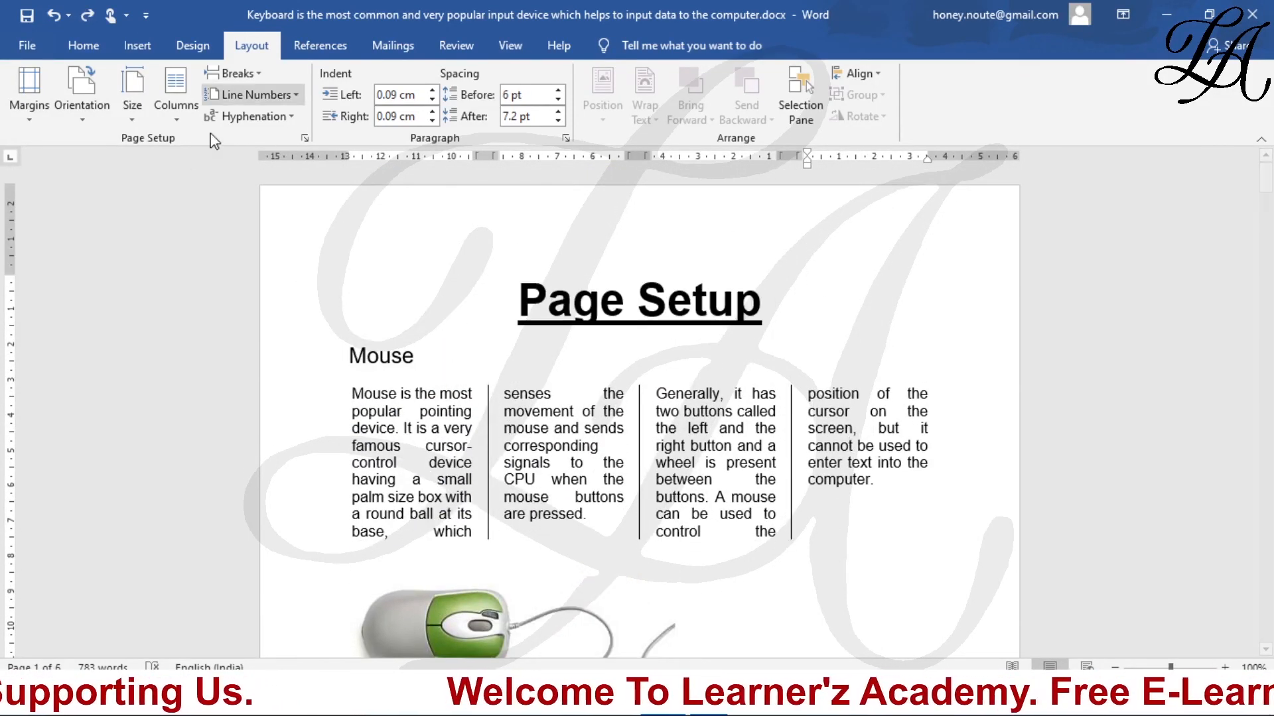